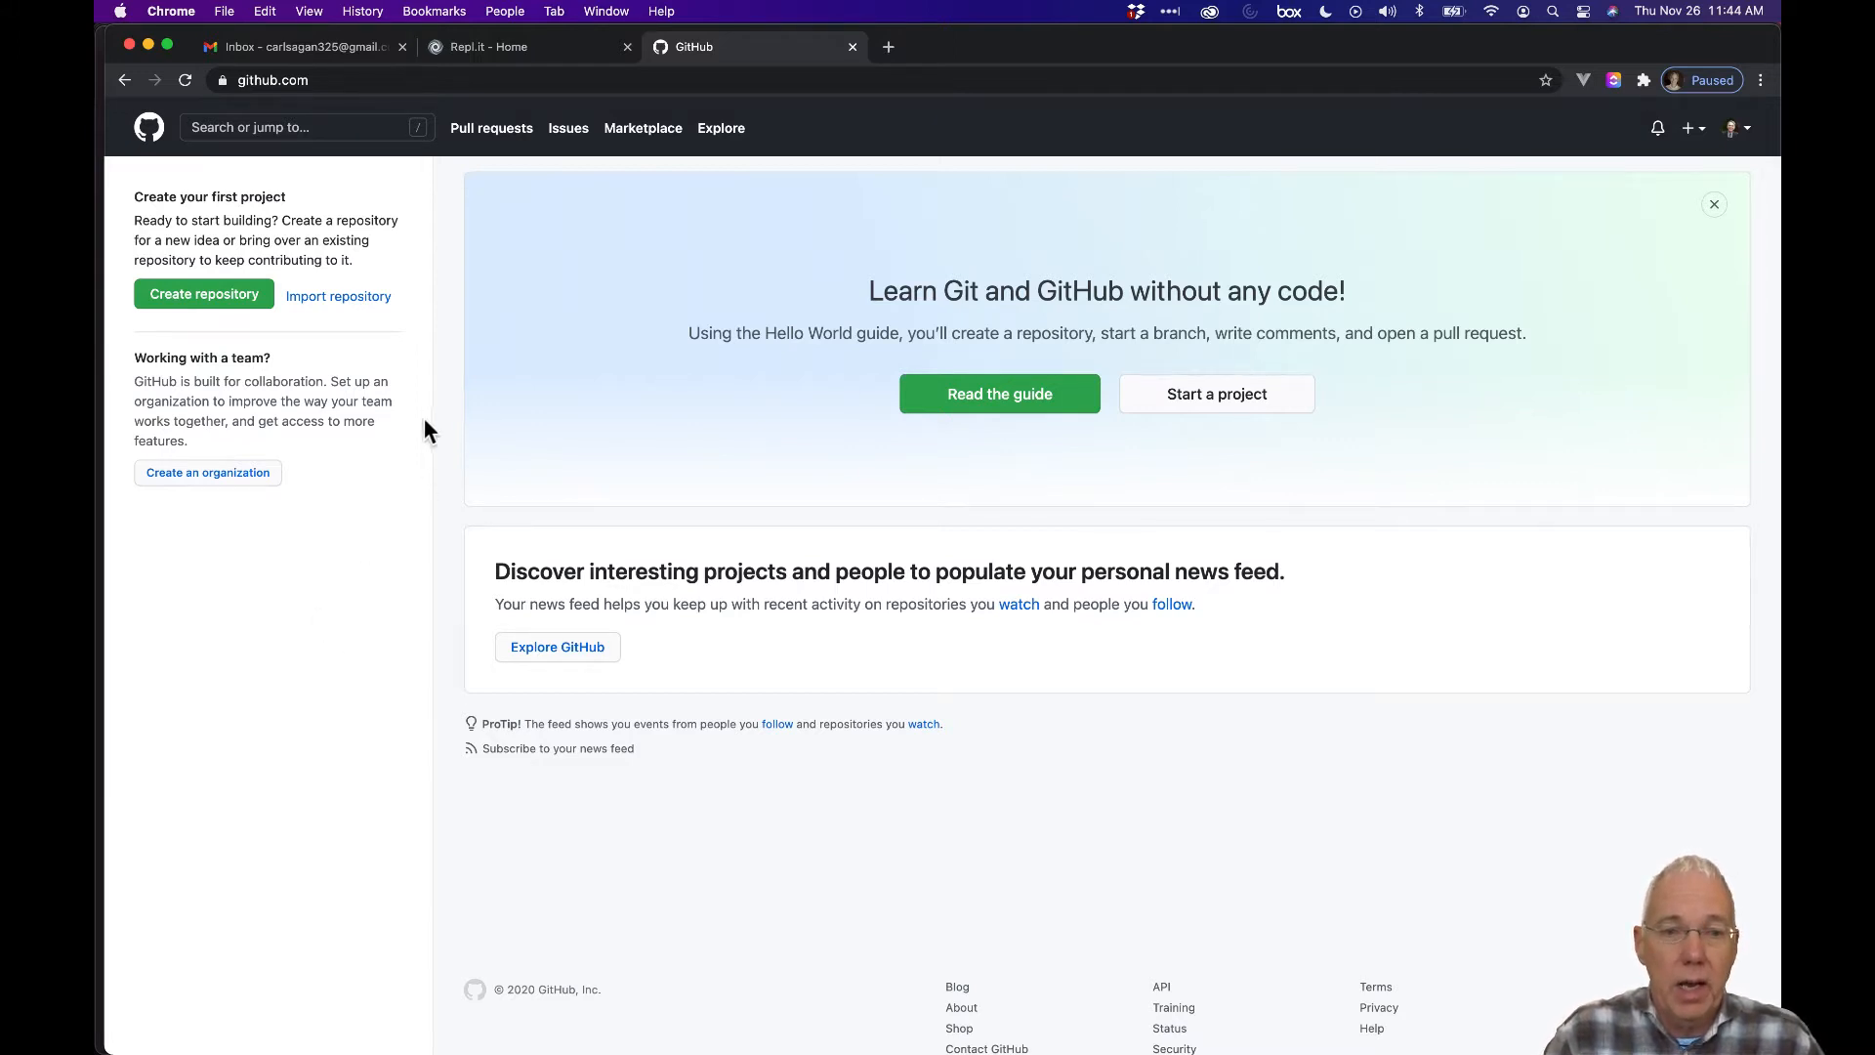
Switch to the Repl.it home page tab already open beside GitHub.
left_click(559, 56)
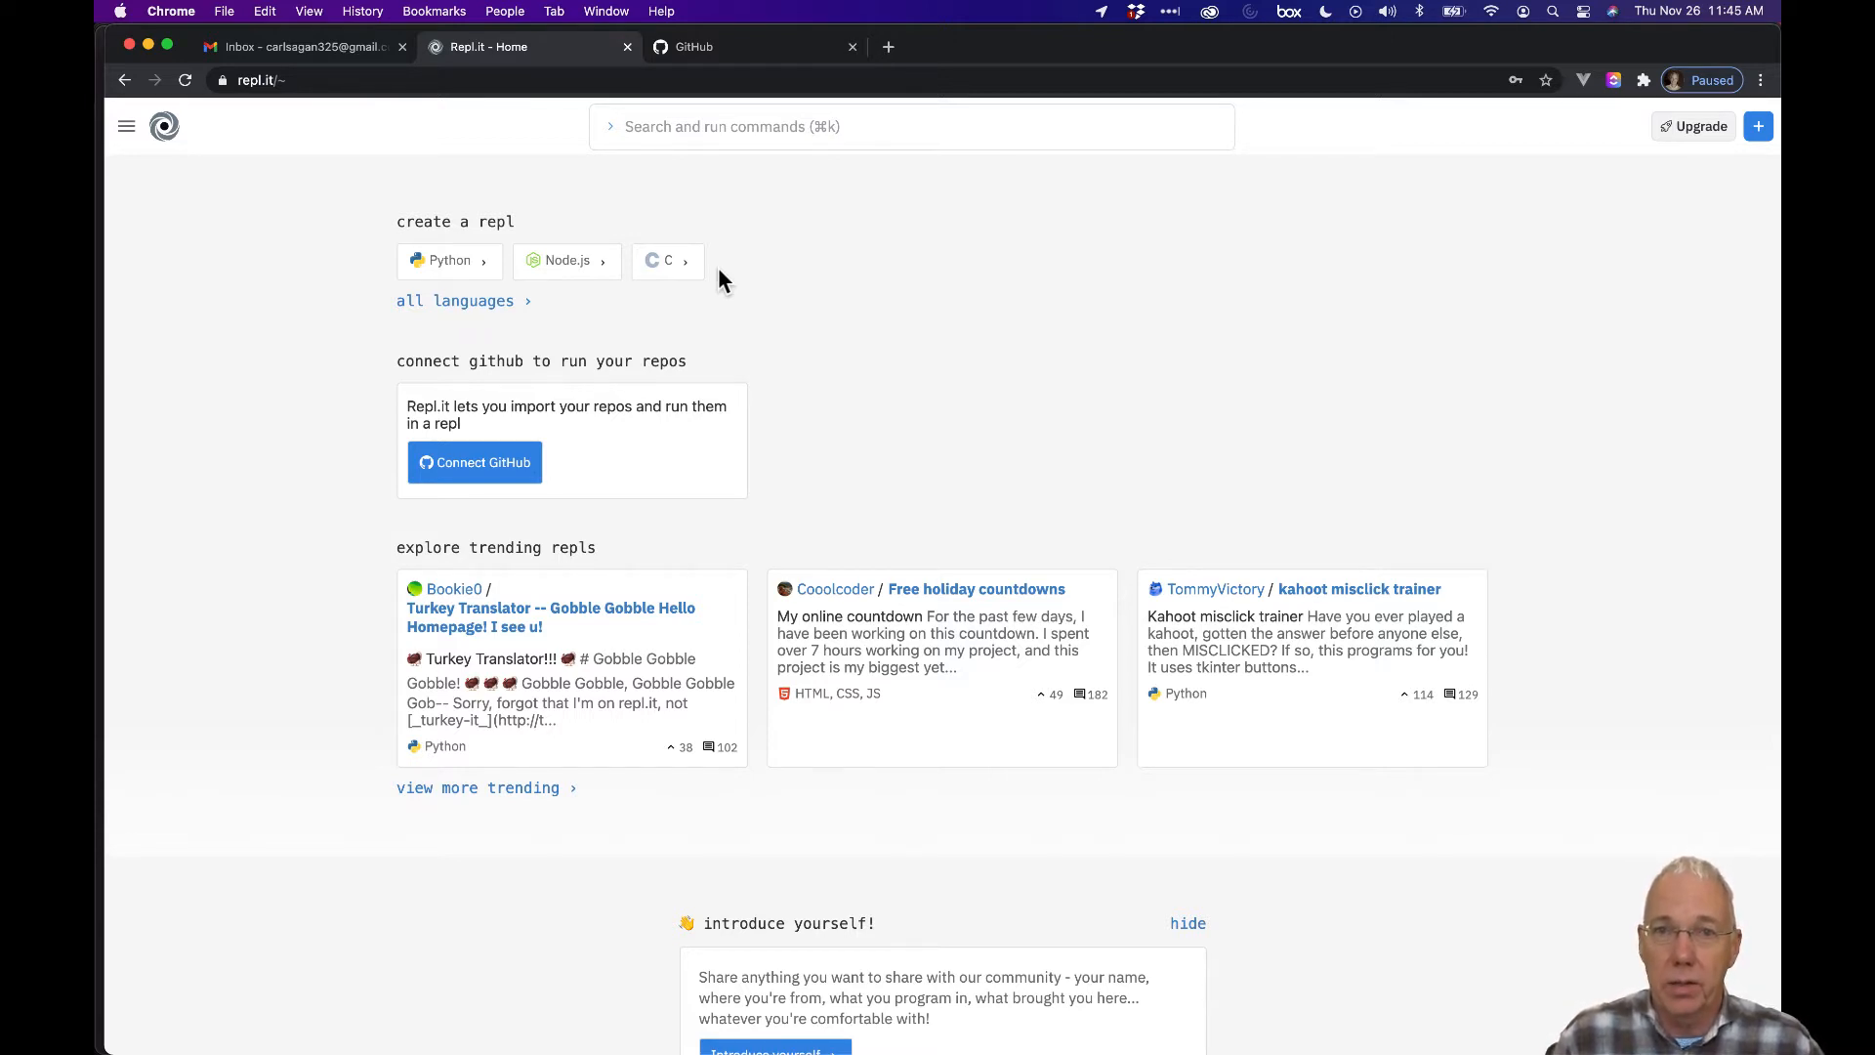
Paste the copied assignment invitation URL into a new tab and load it.
left_click(888, 55)
left_click(885, 80)
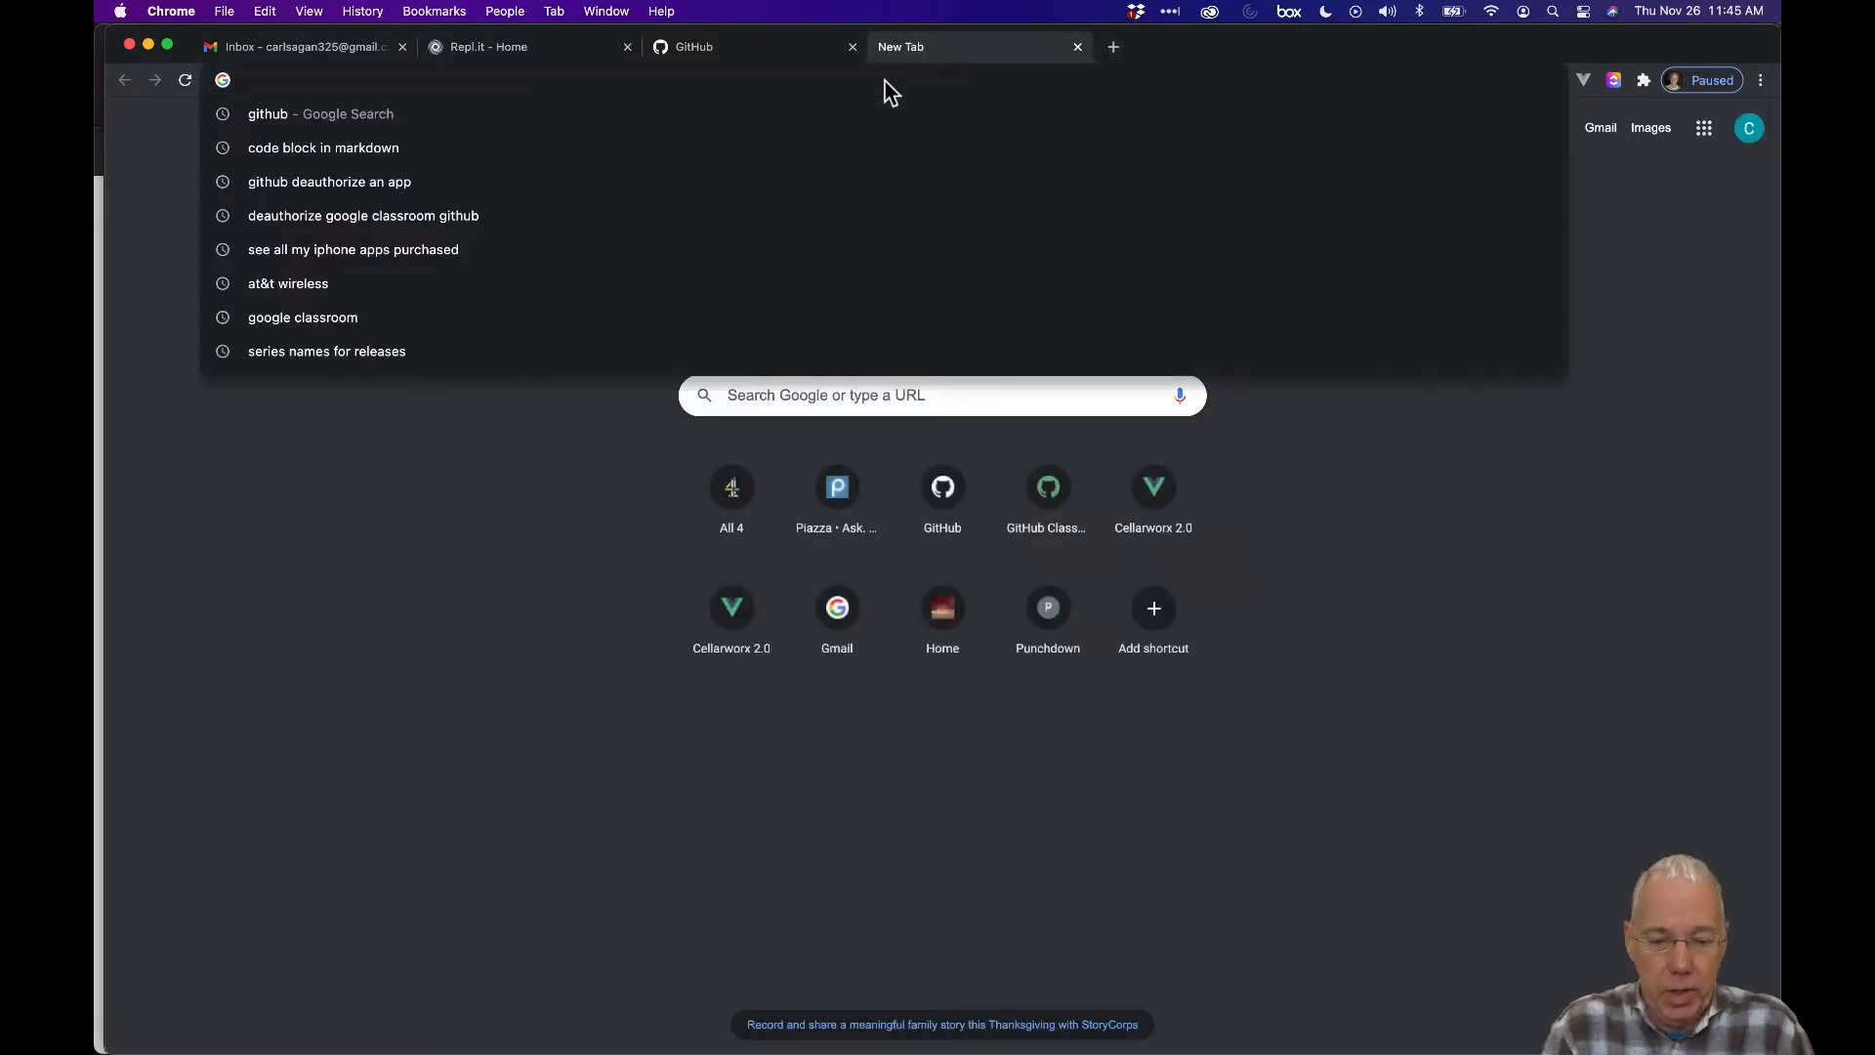
key("Return")
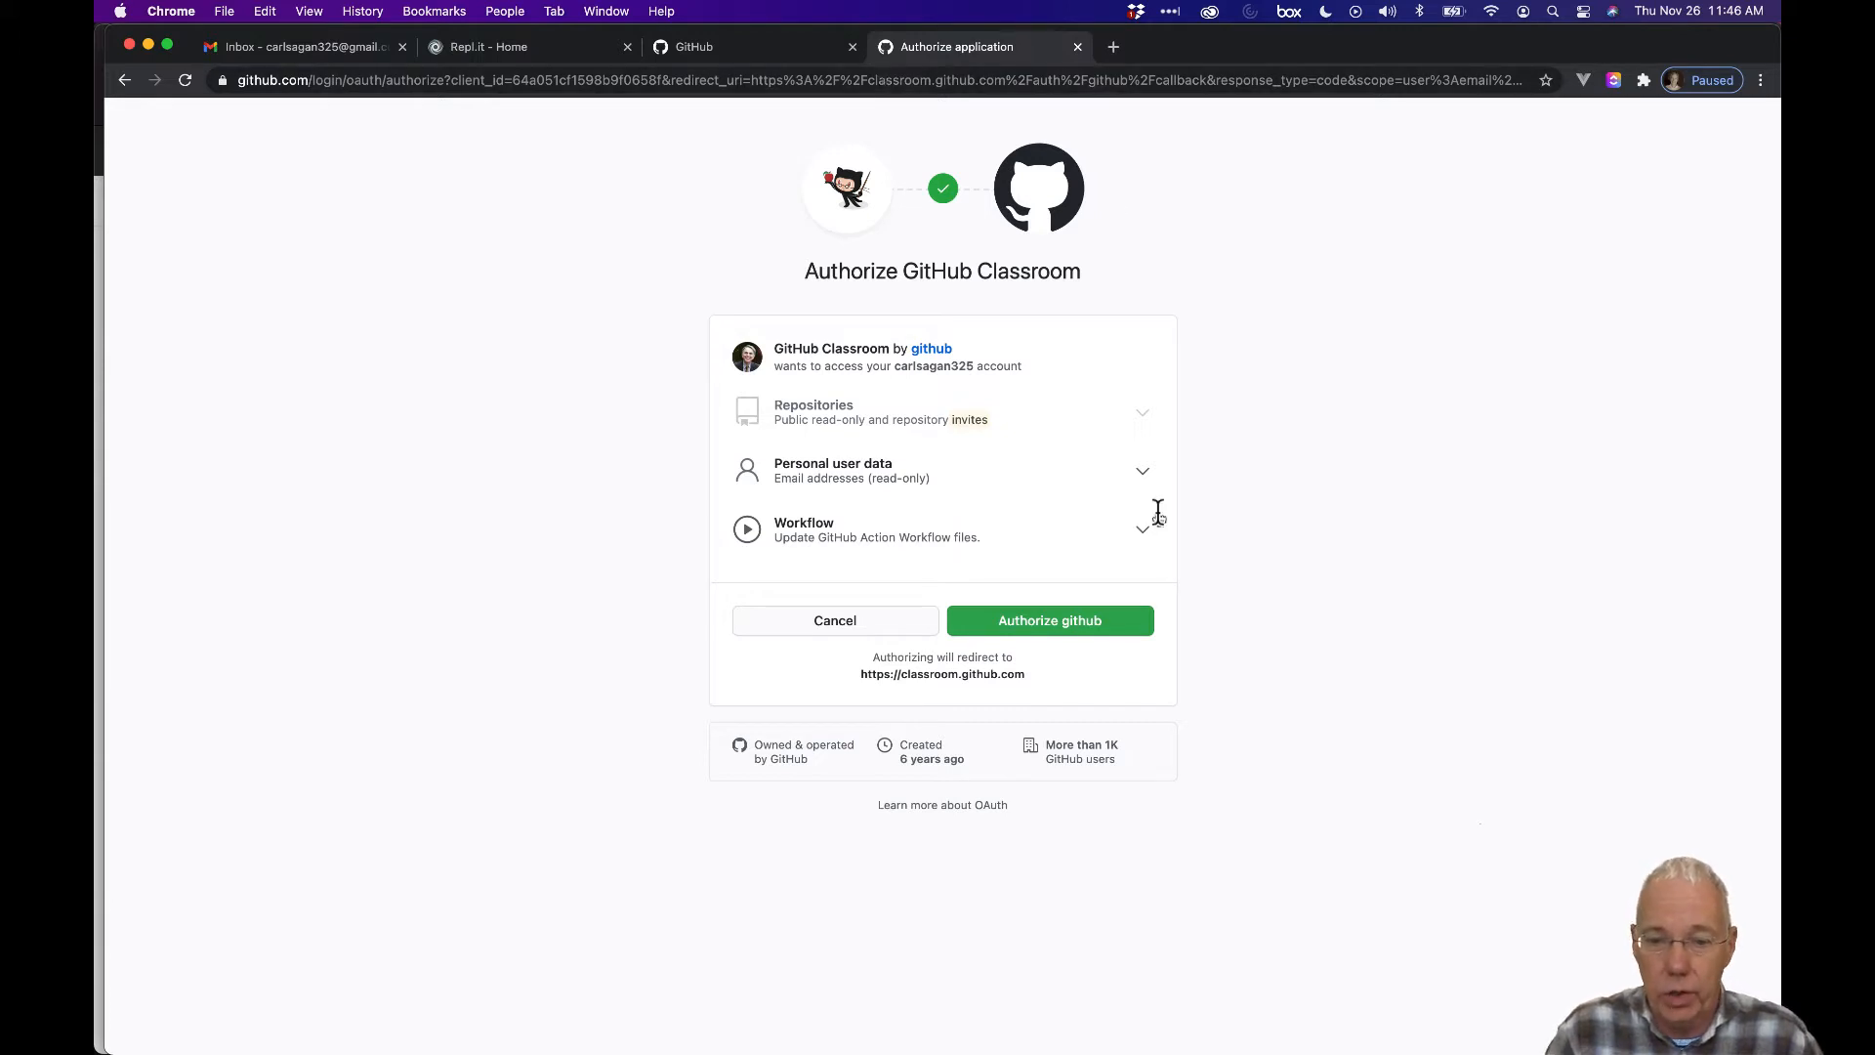
Authorize GitHub Classroom and link the account to your own name in the roster identifiers.
left_click(1088, 633)
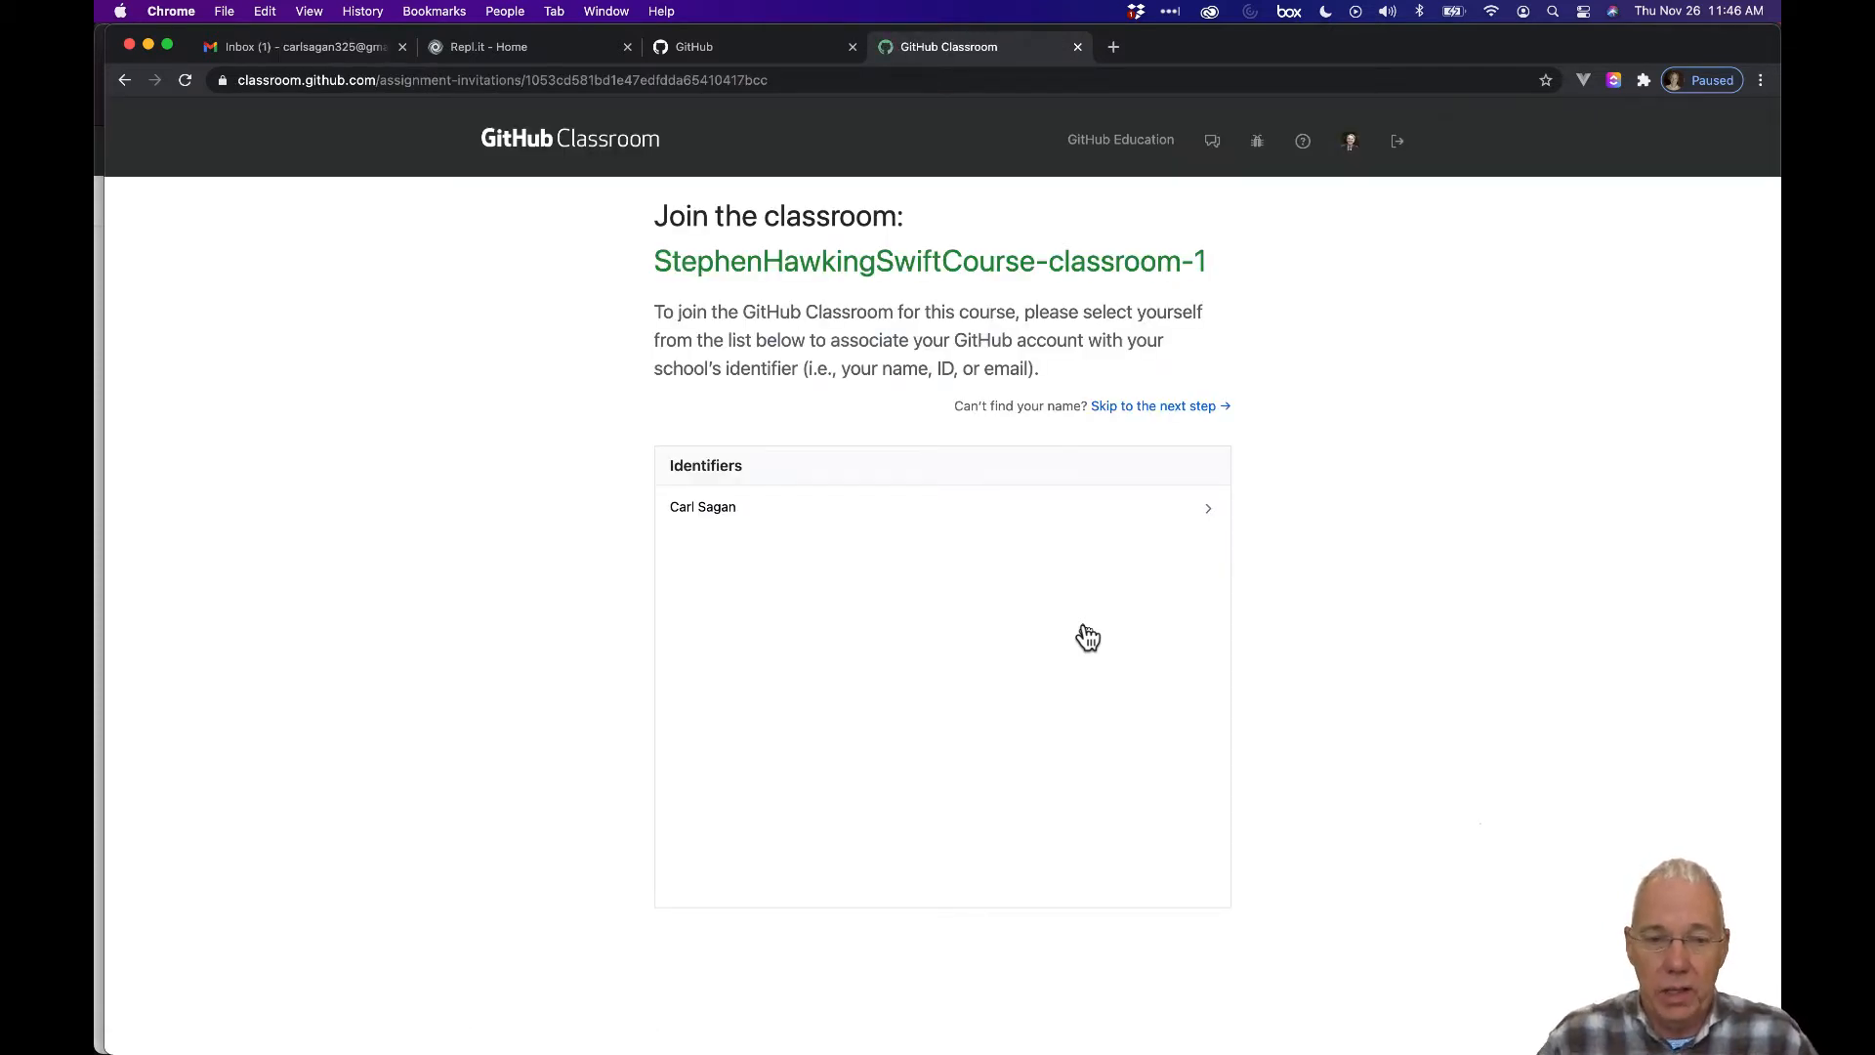
left_click(764, 526)
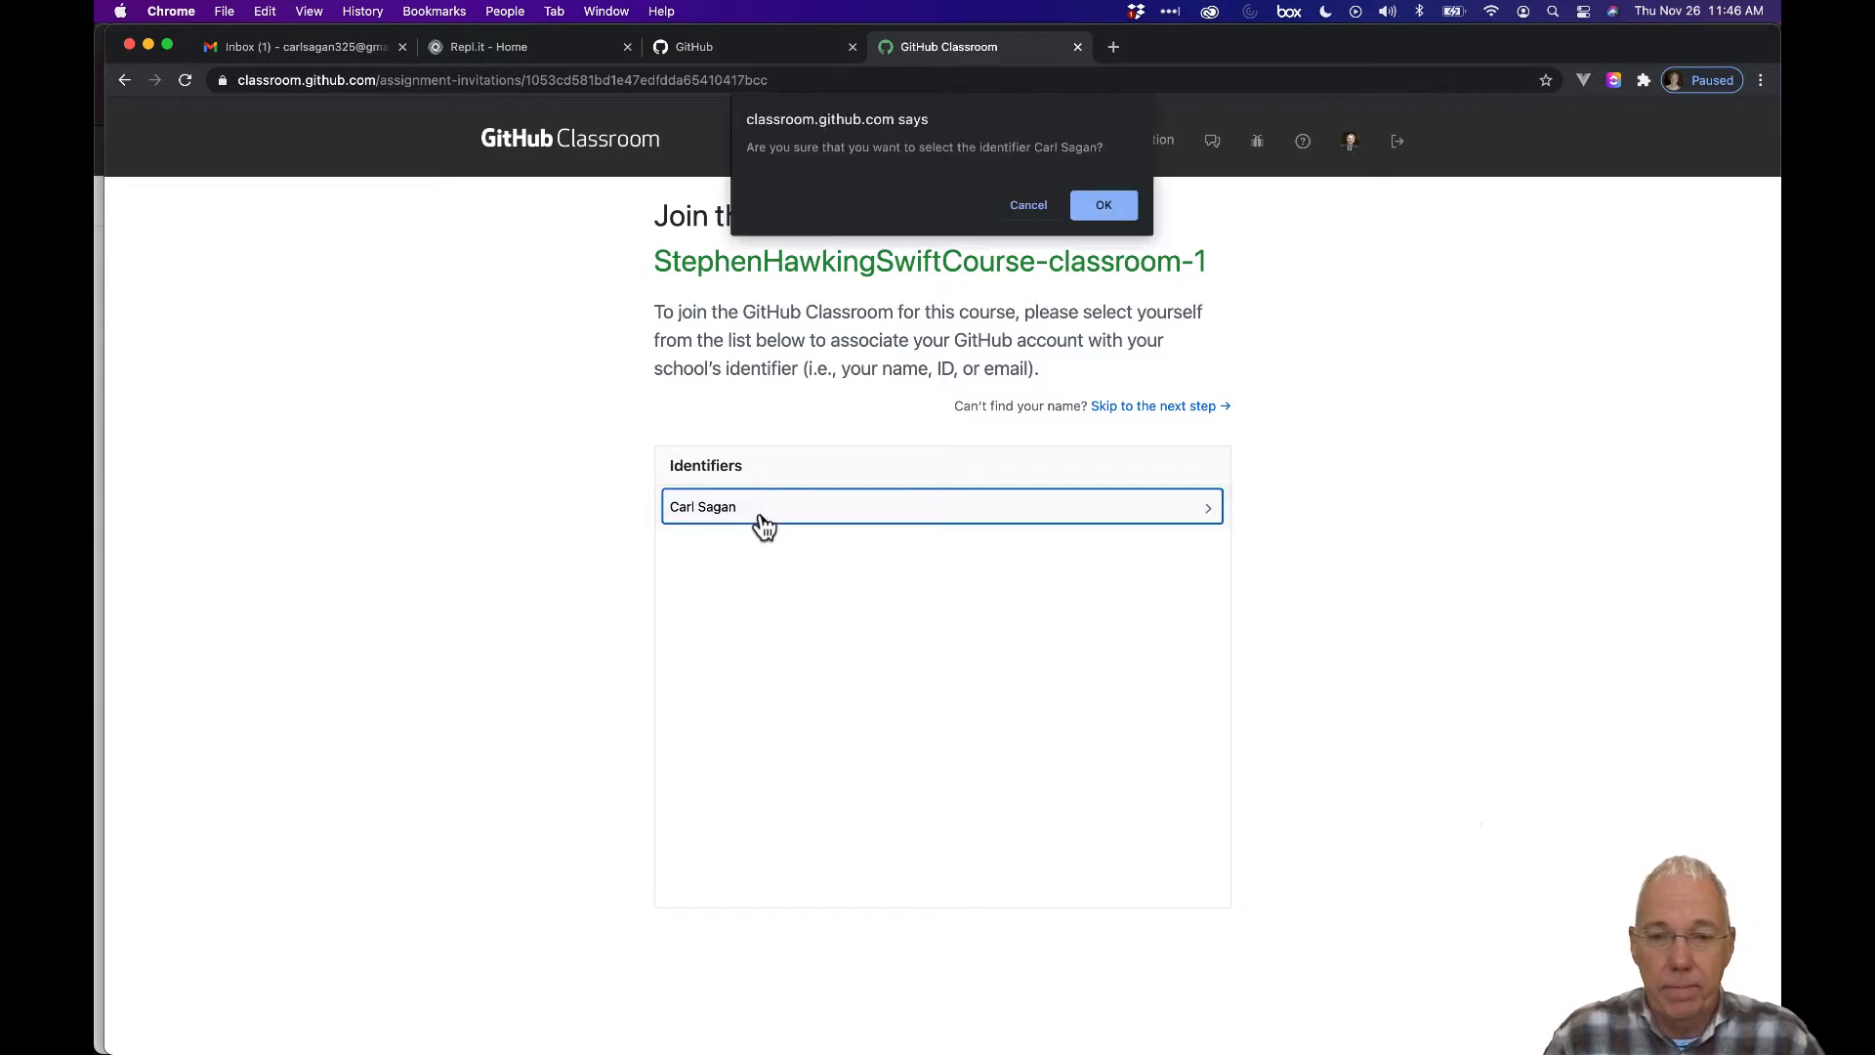
left_click(1103, 207)
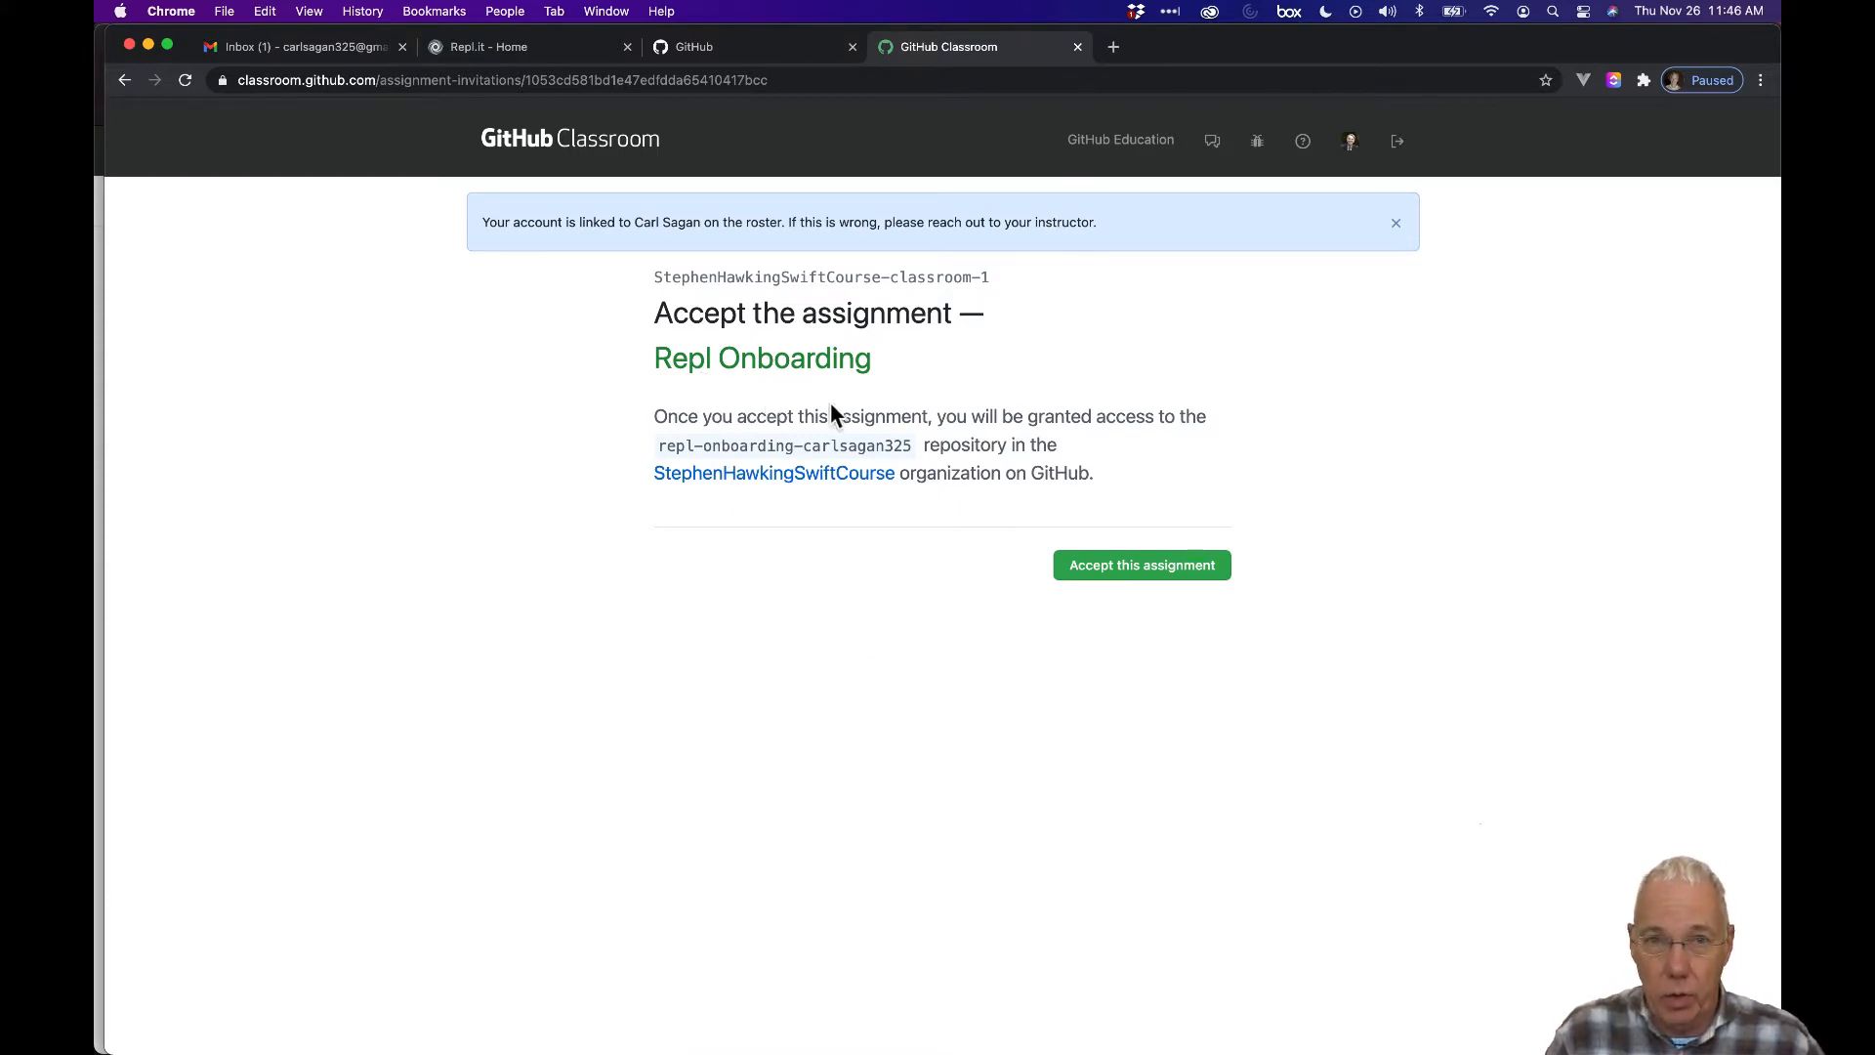
Accept the Repl Onboarding assignment and reload until 'You're ready to go!' appears.
left_click(1118, 574)
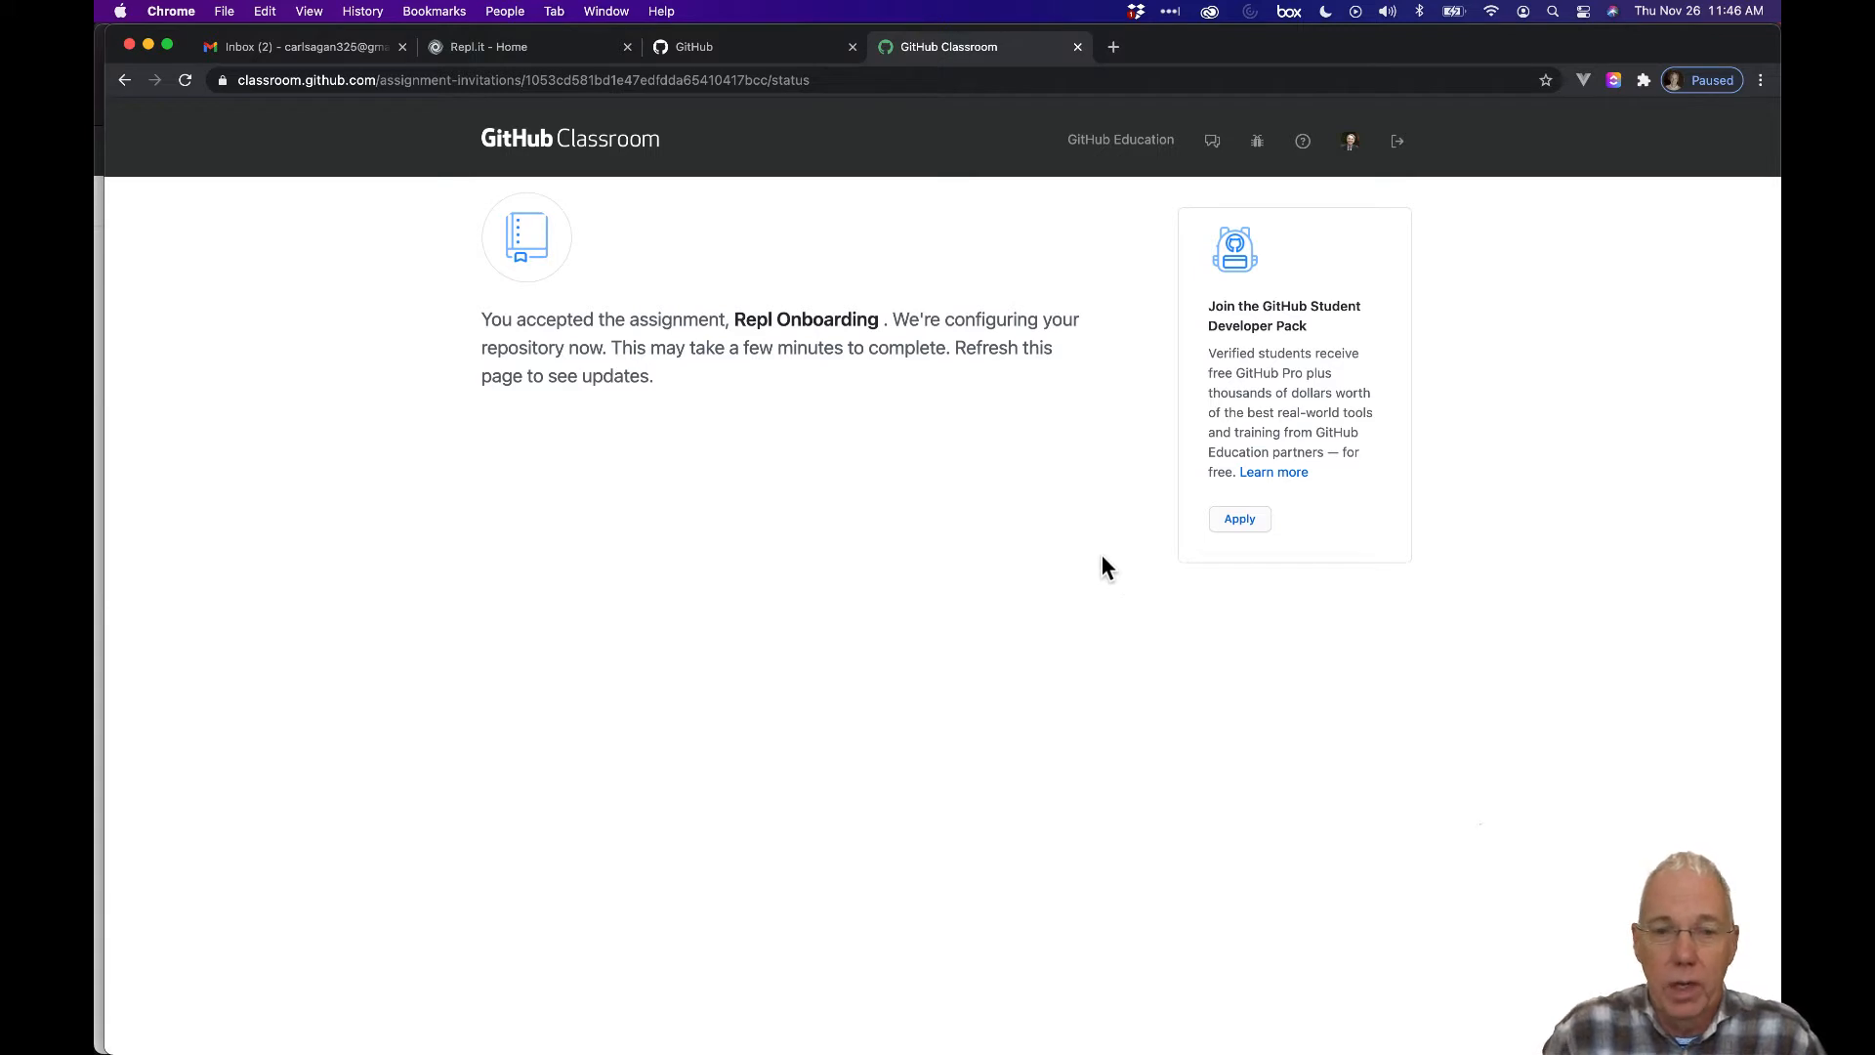
left_click(187, 82)
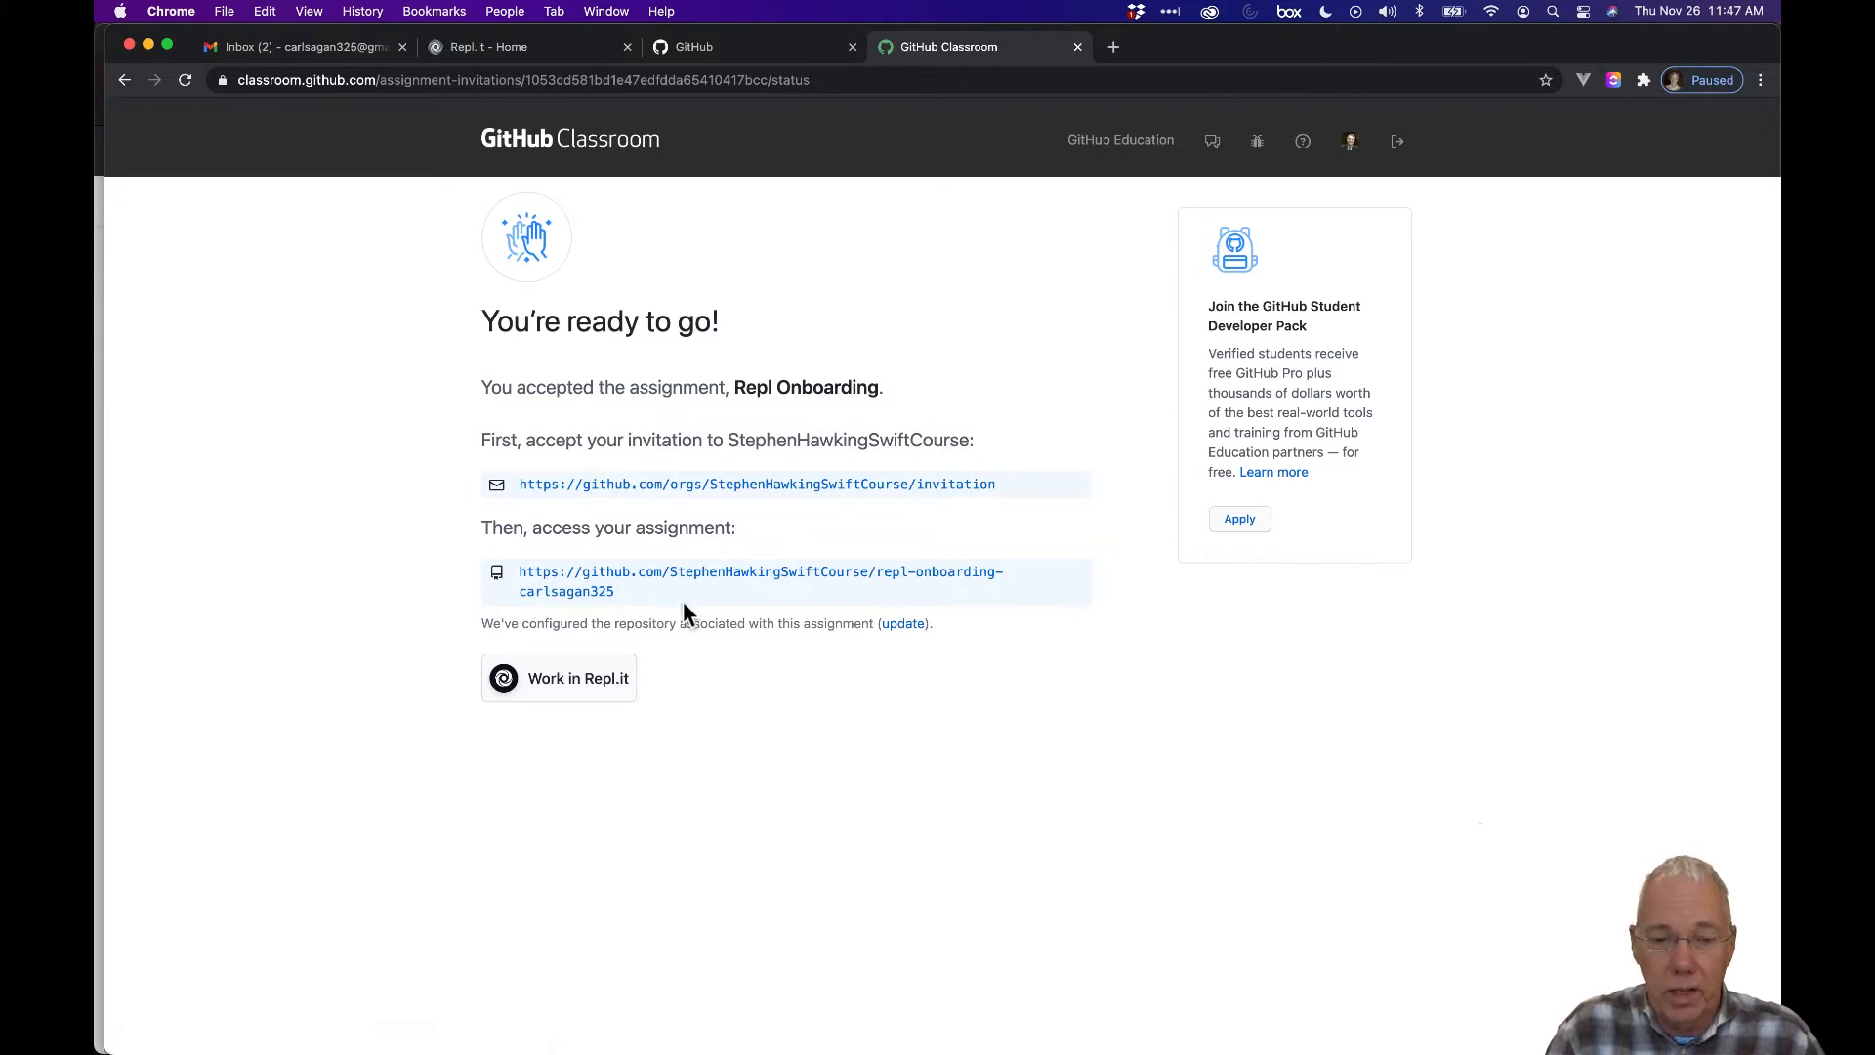
Open the new repl-onboarding repository and launch it via the README's Work in Repl.it button.
left_click(738, 577)
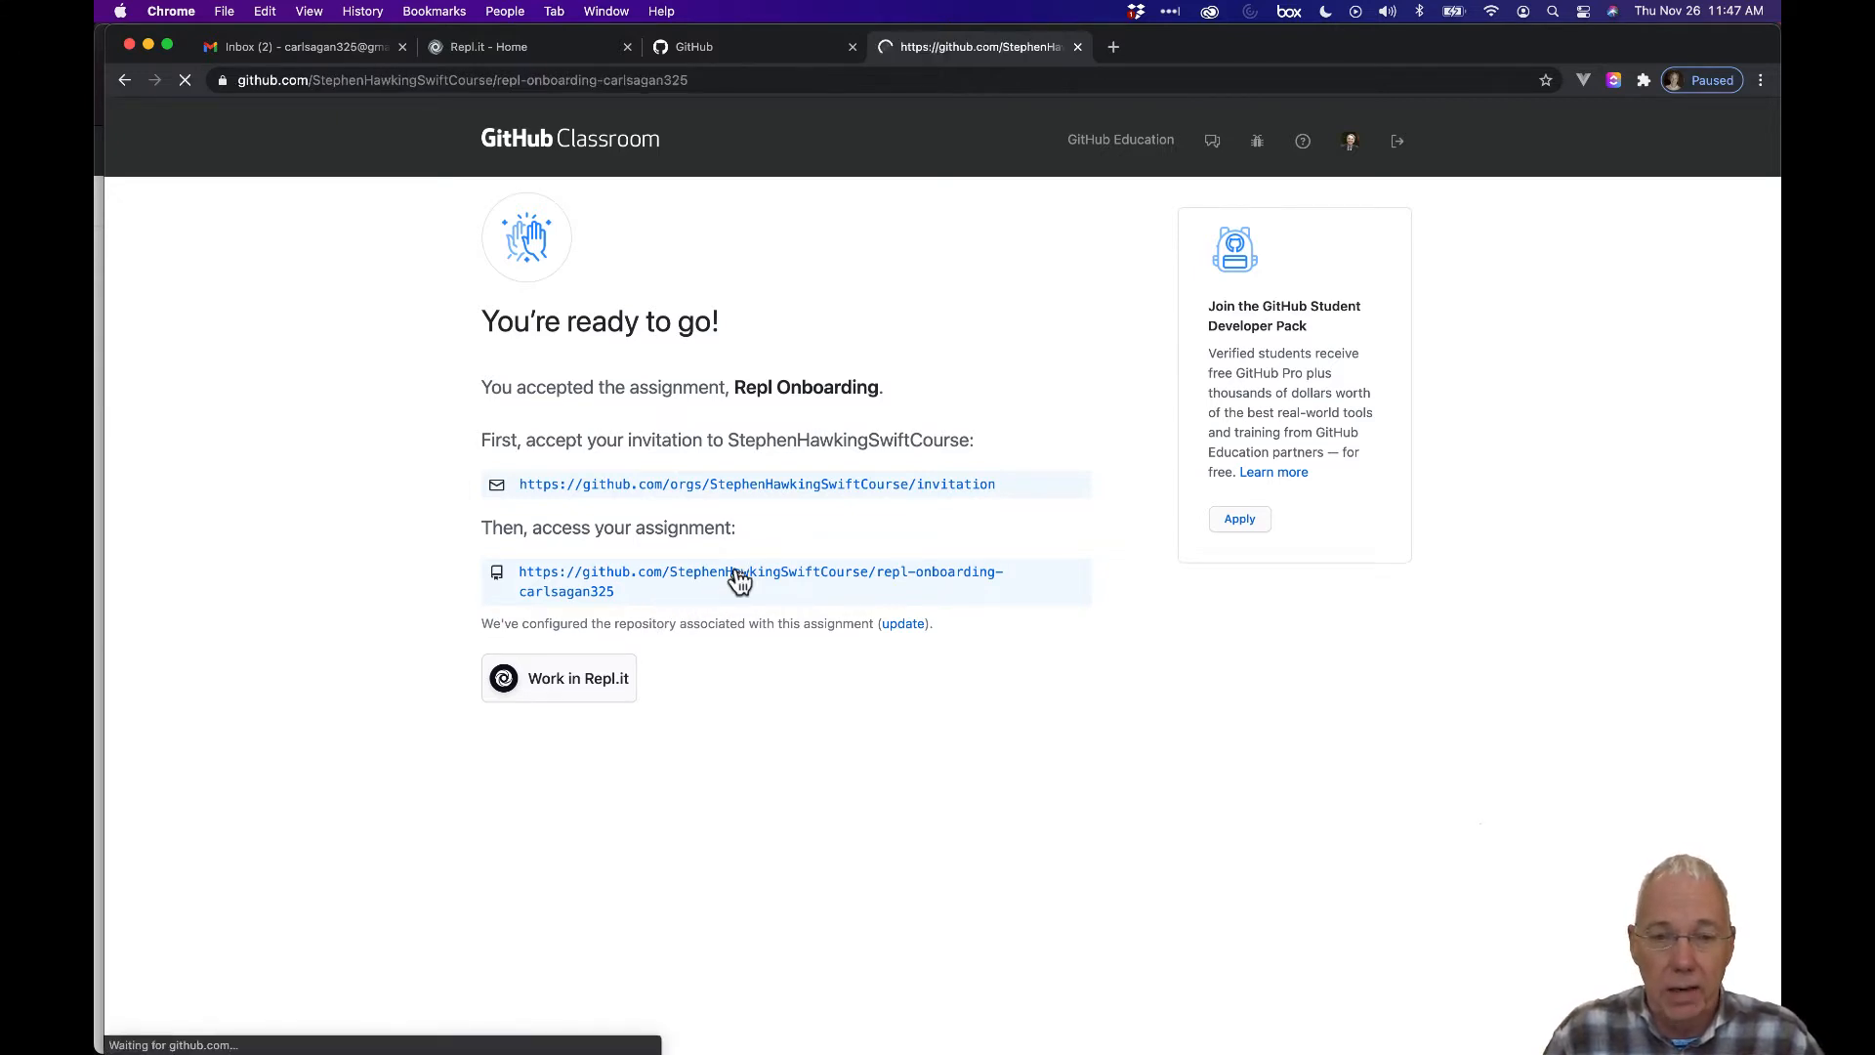
scroll(739, 580, "down", 5)
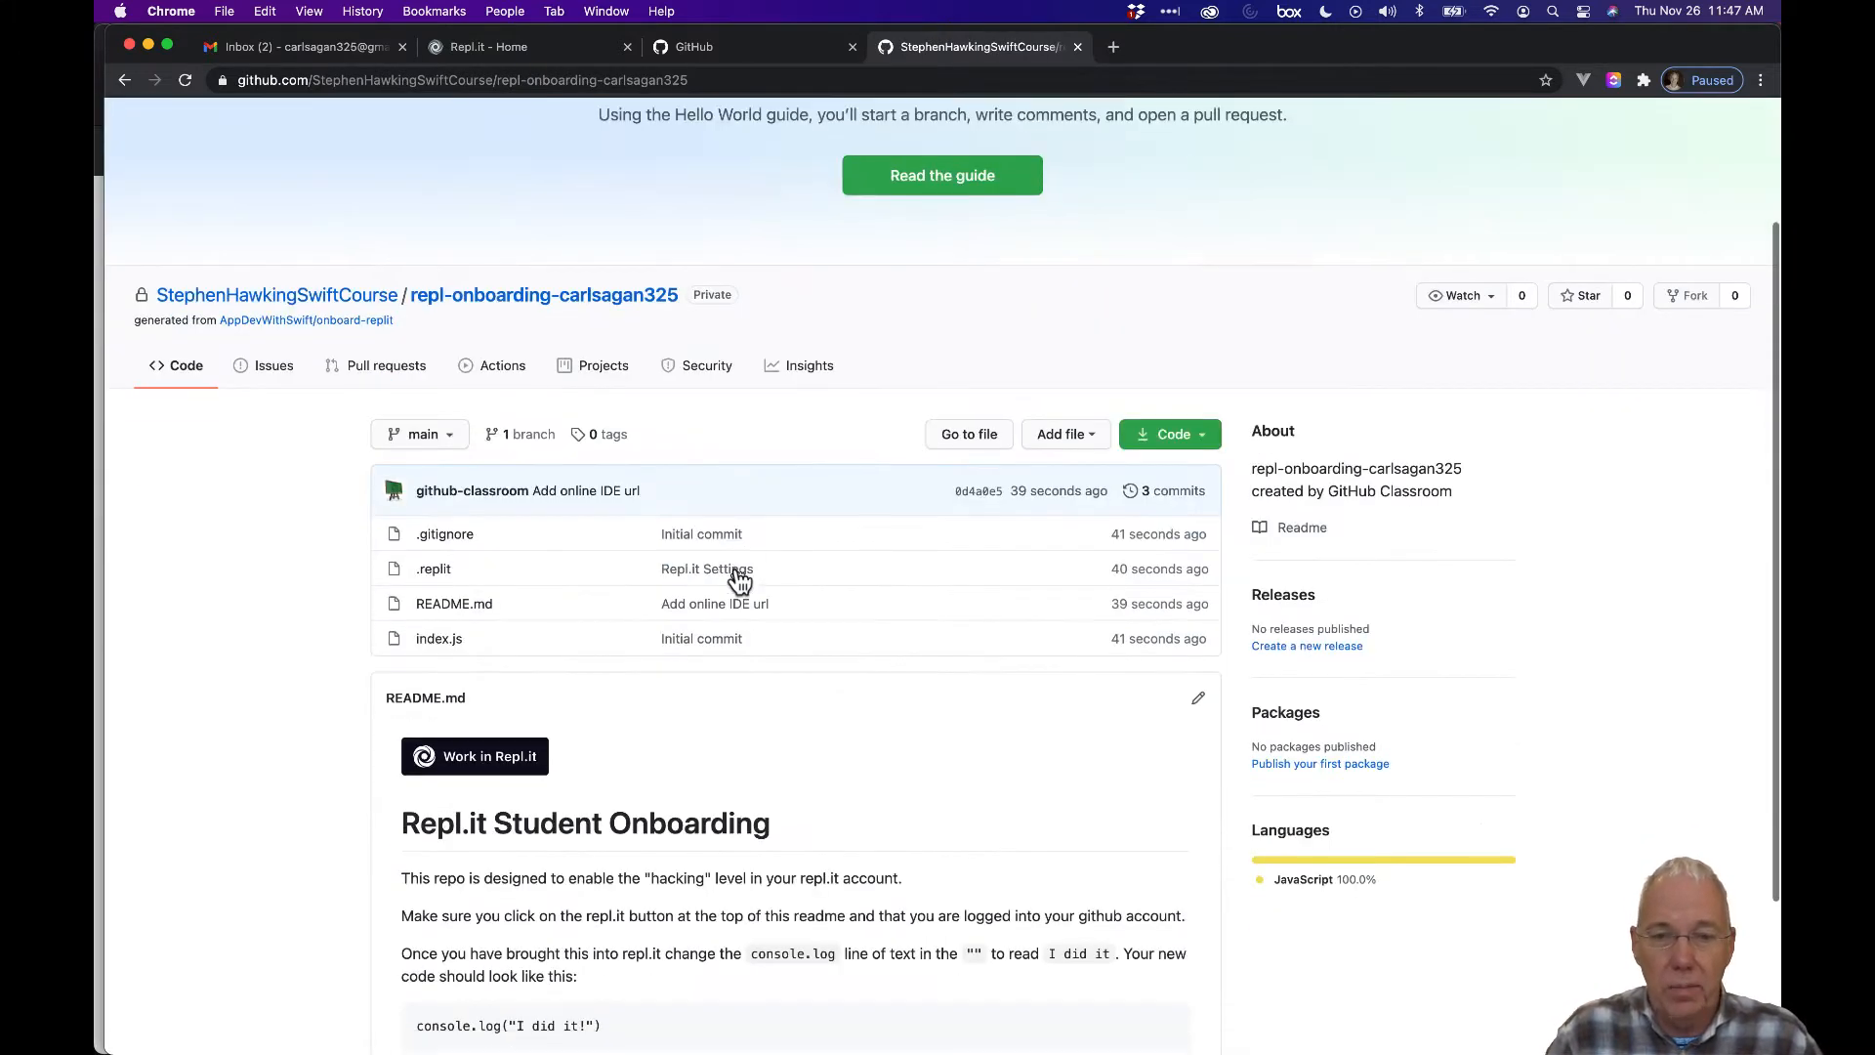
scroll(739, 580, "down", 2)
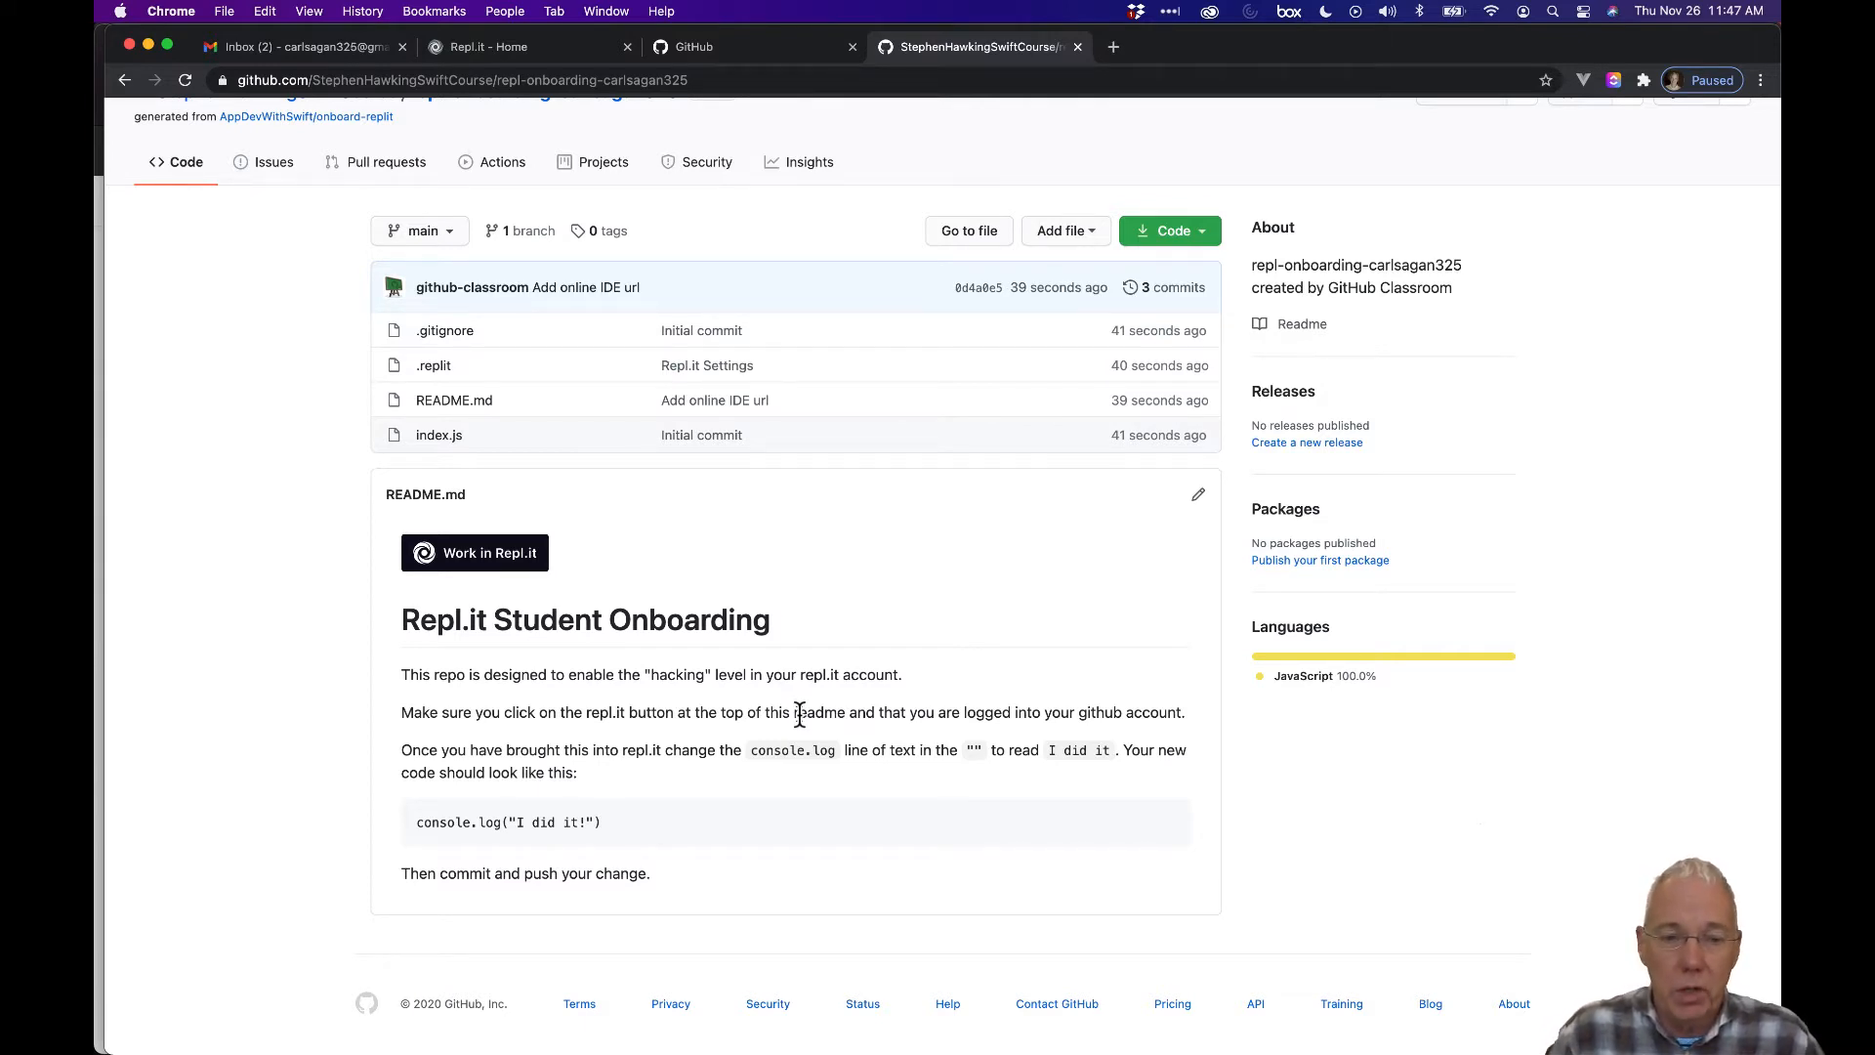
left_click(499, 570)
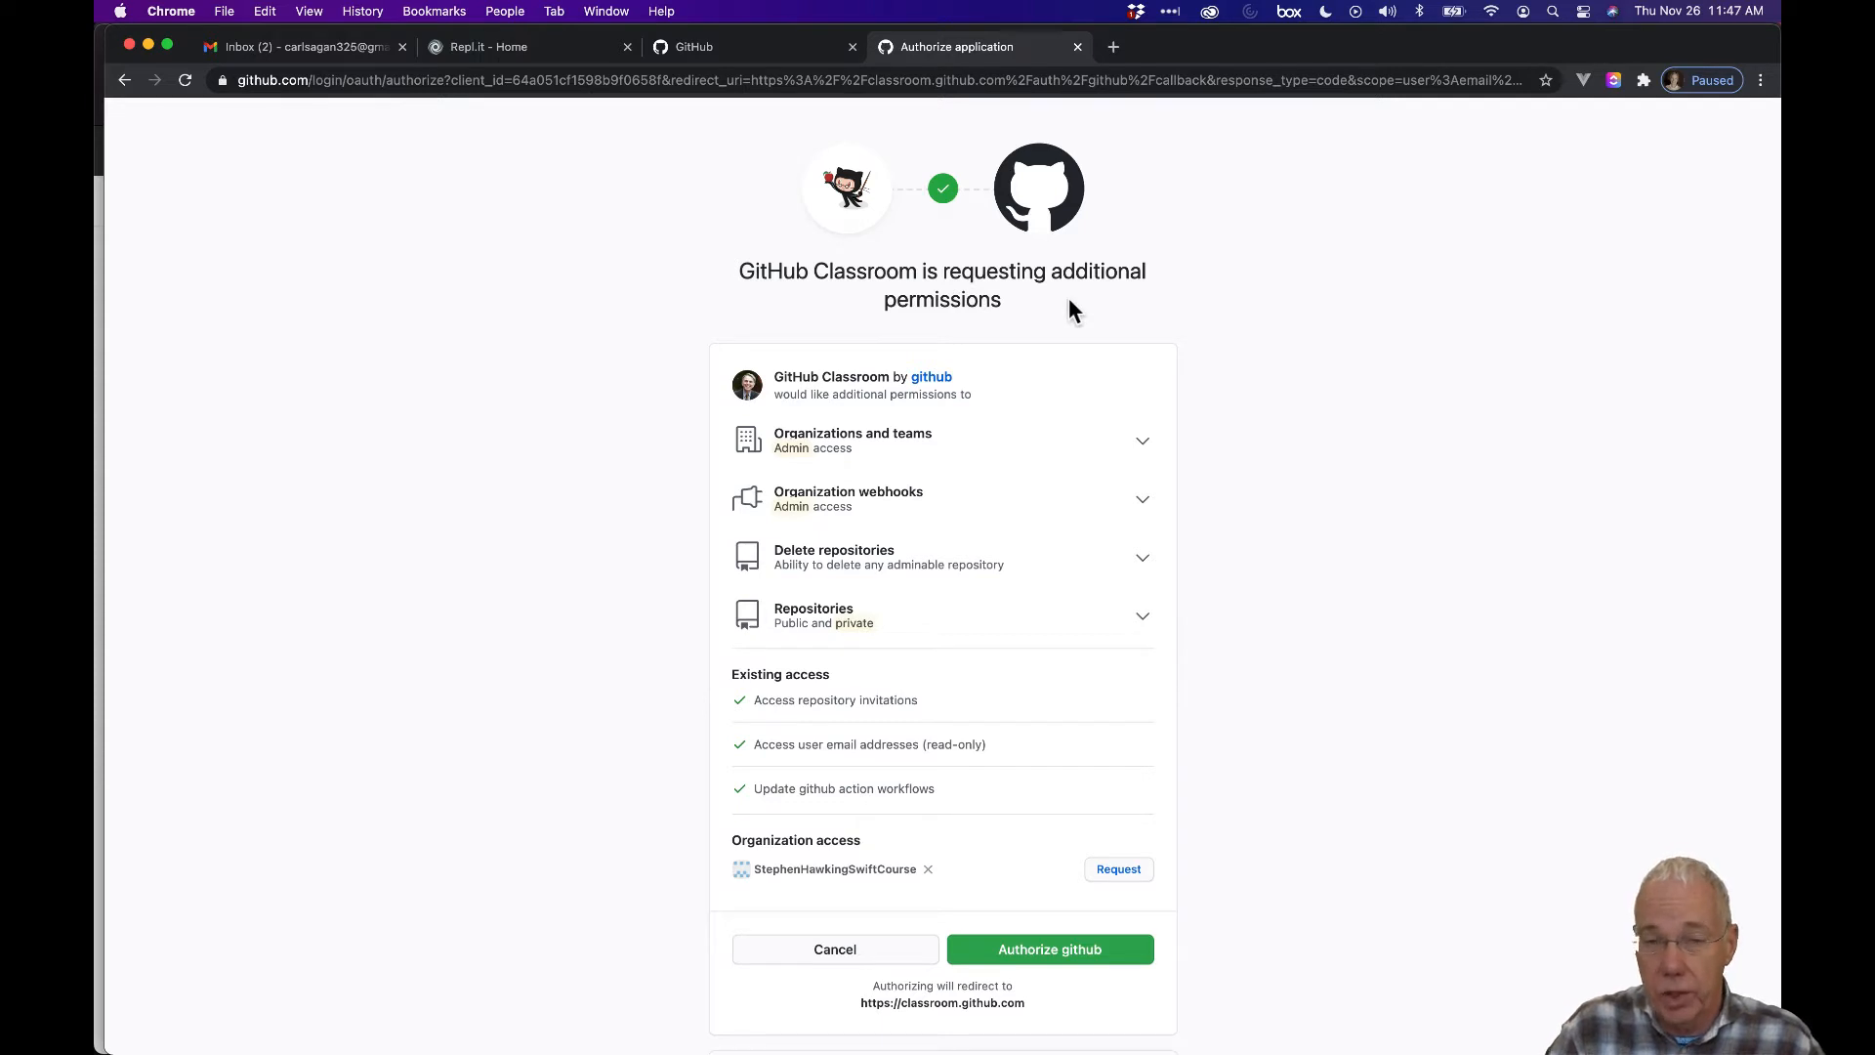
Grant GitHub Classroom's extra permissions, reopen the repl-onboarding repository, and launch Work in Repl.it again.
left_click(1058, 943)
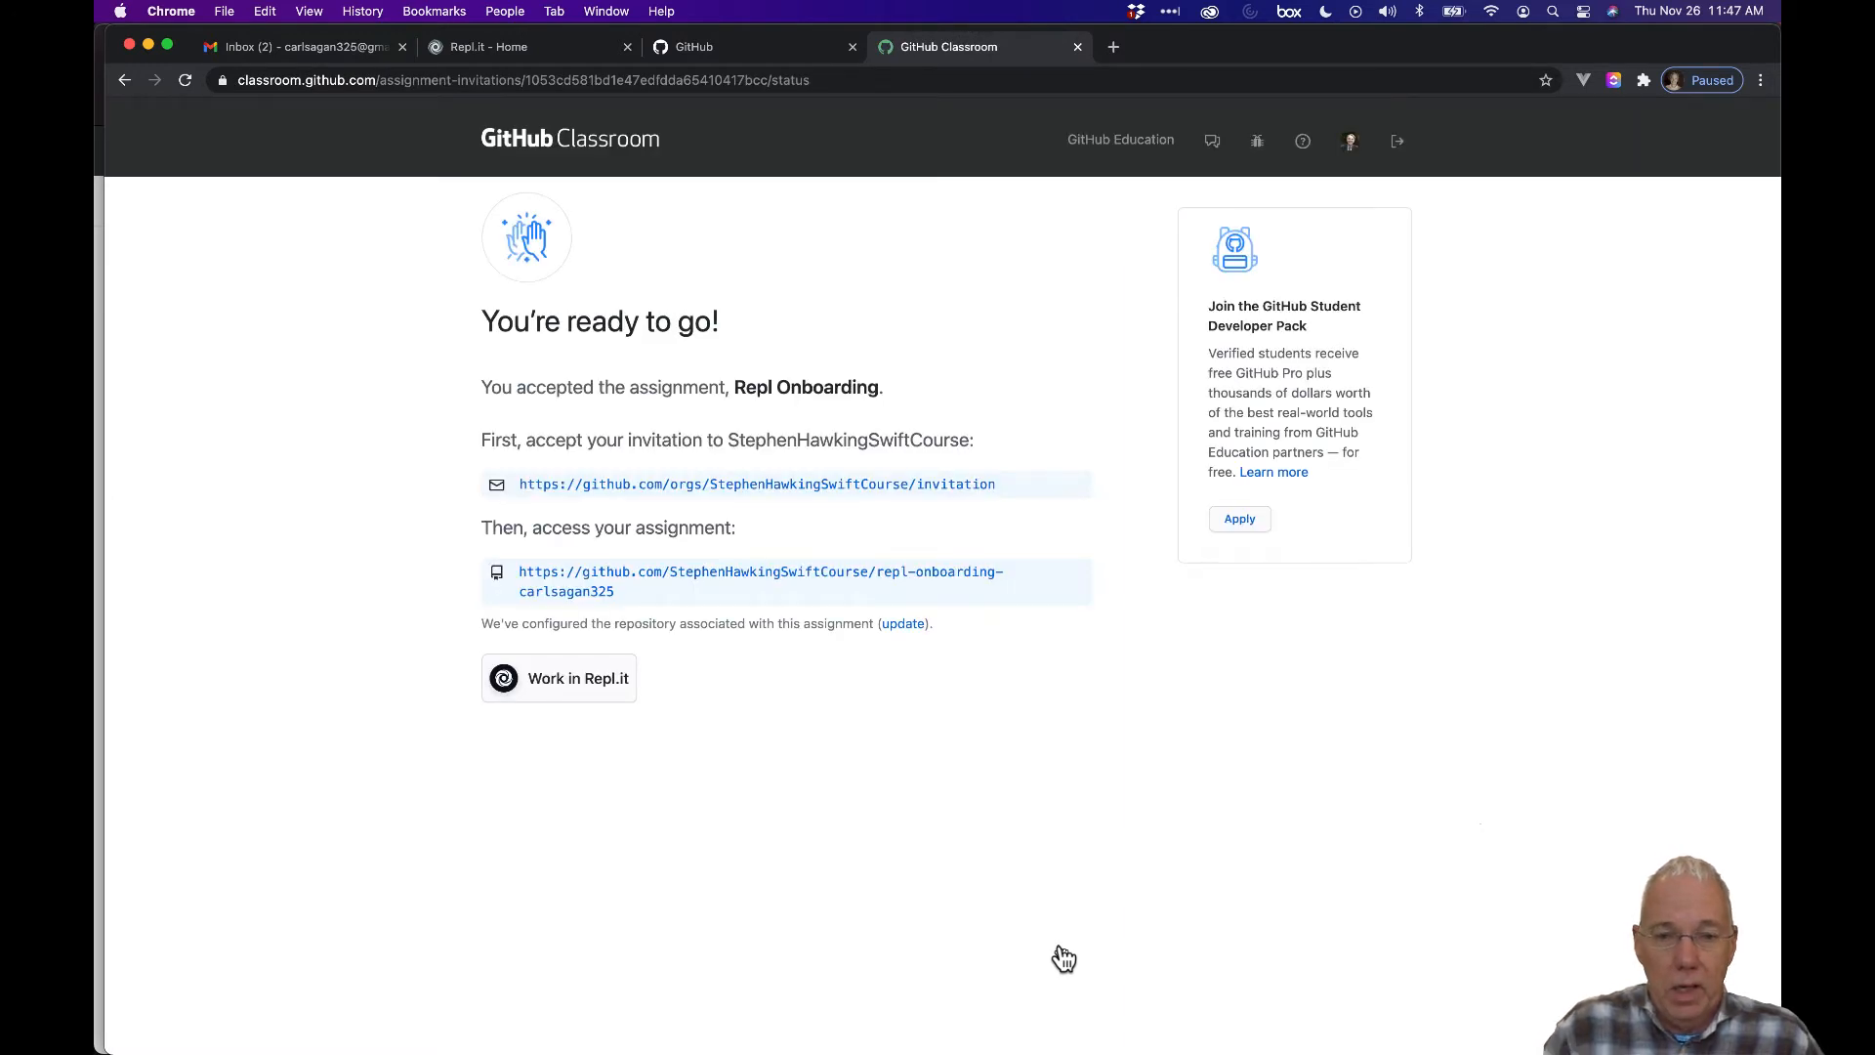
left_click(870, 579)
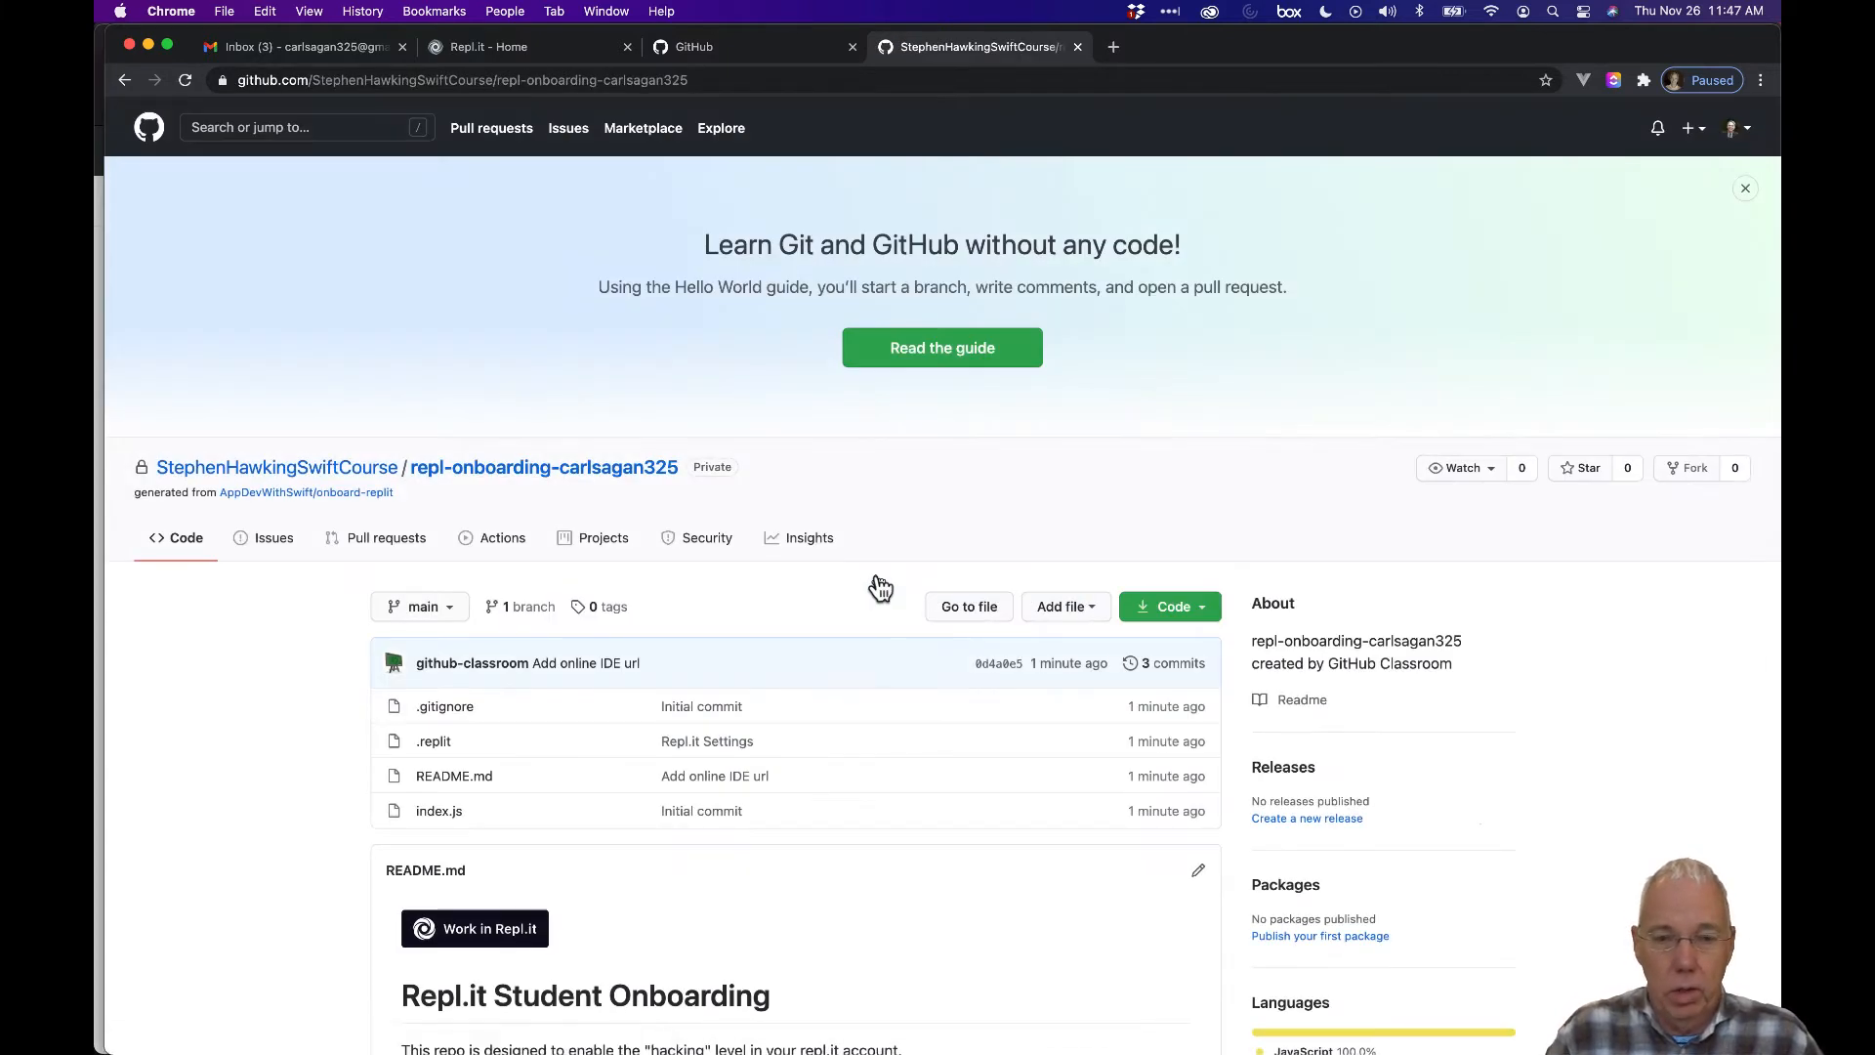
scroll(880, 586, "down", 5)
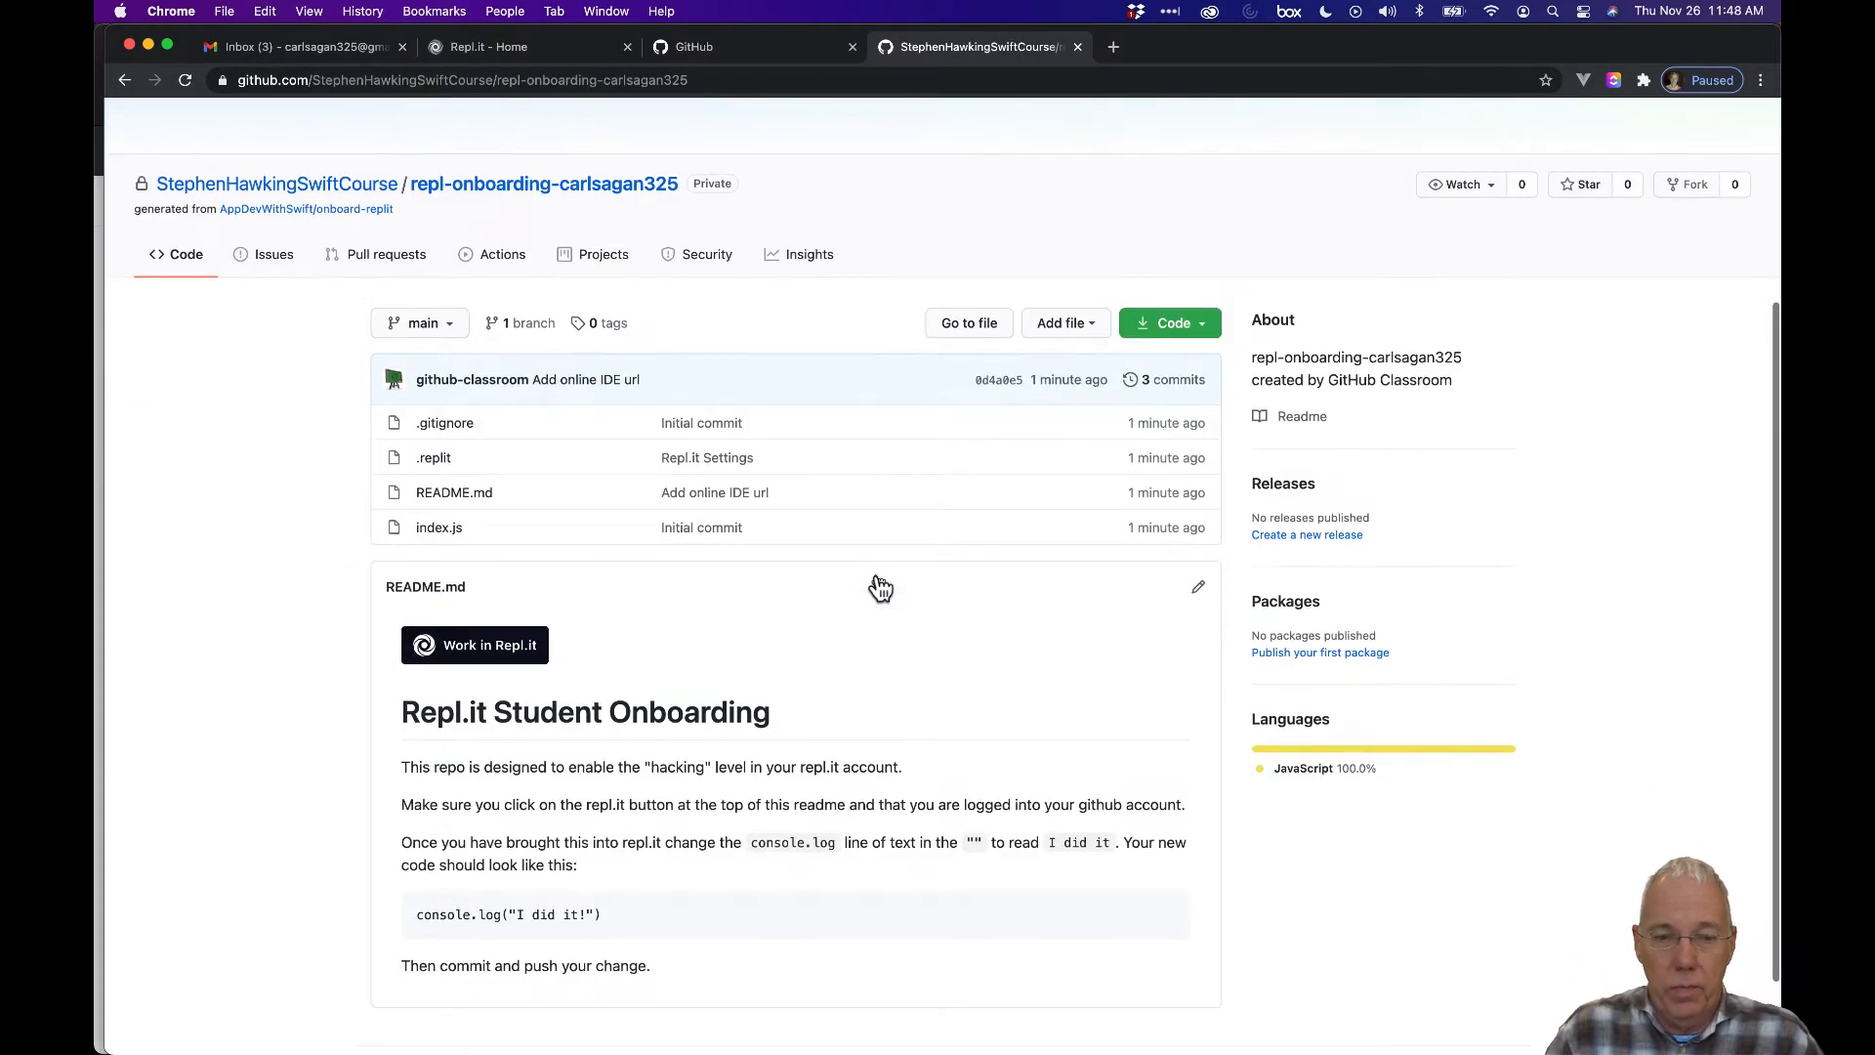
scroll(880, 586, "down", 1)
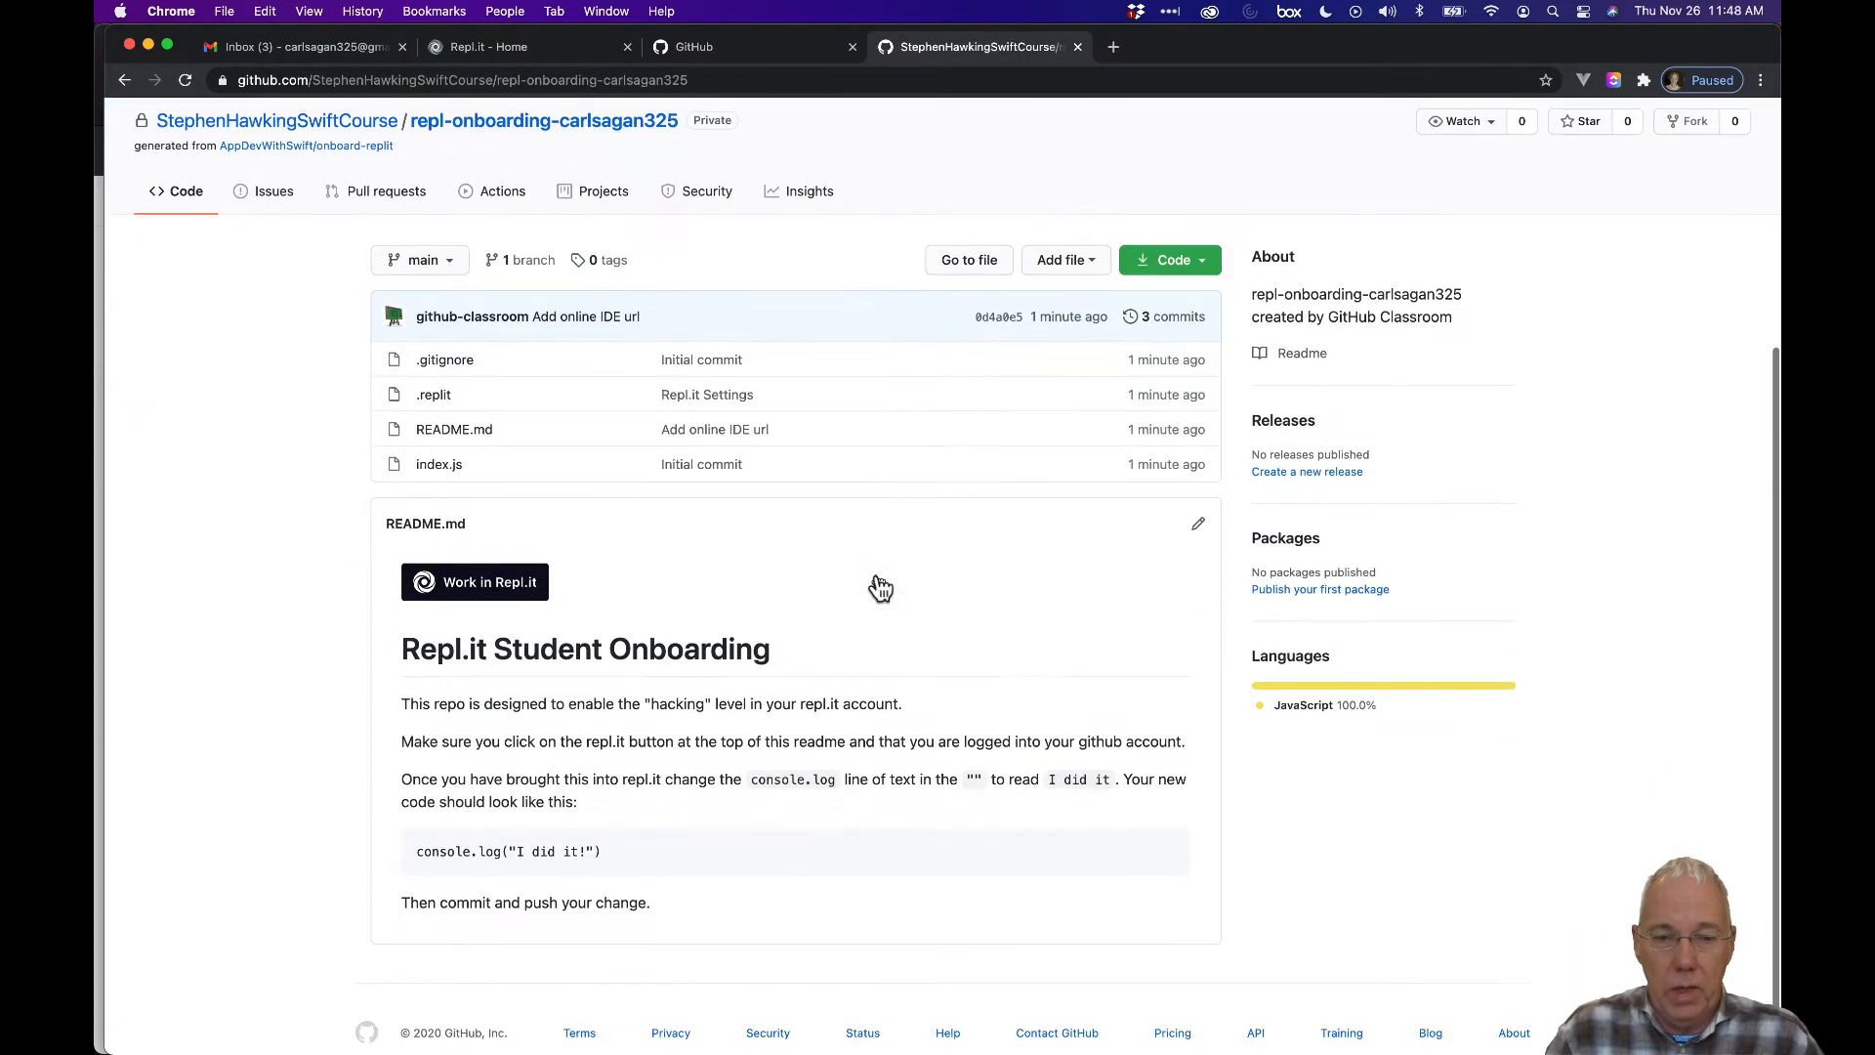
left_click(491, 591)
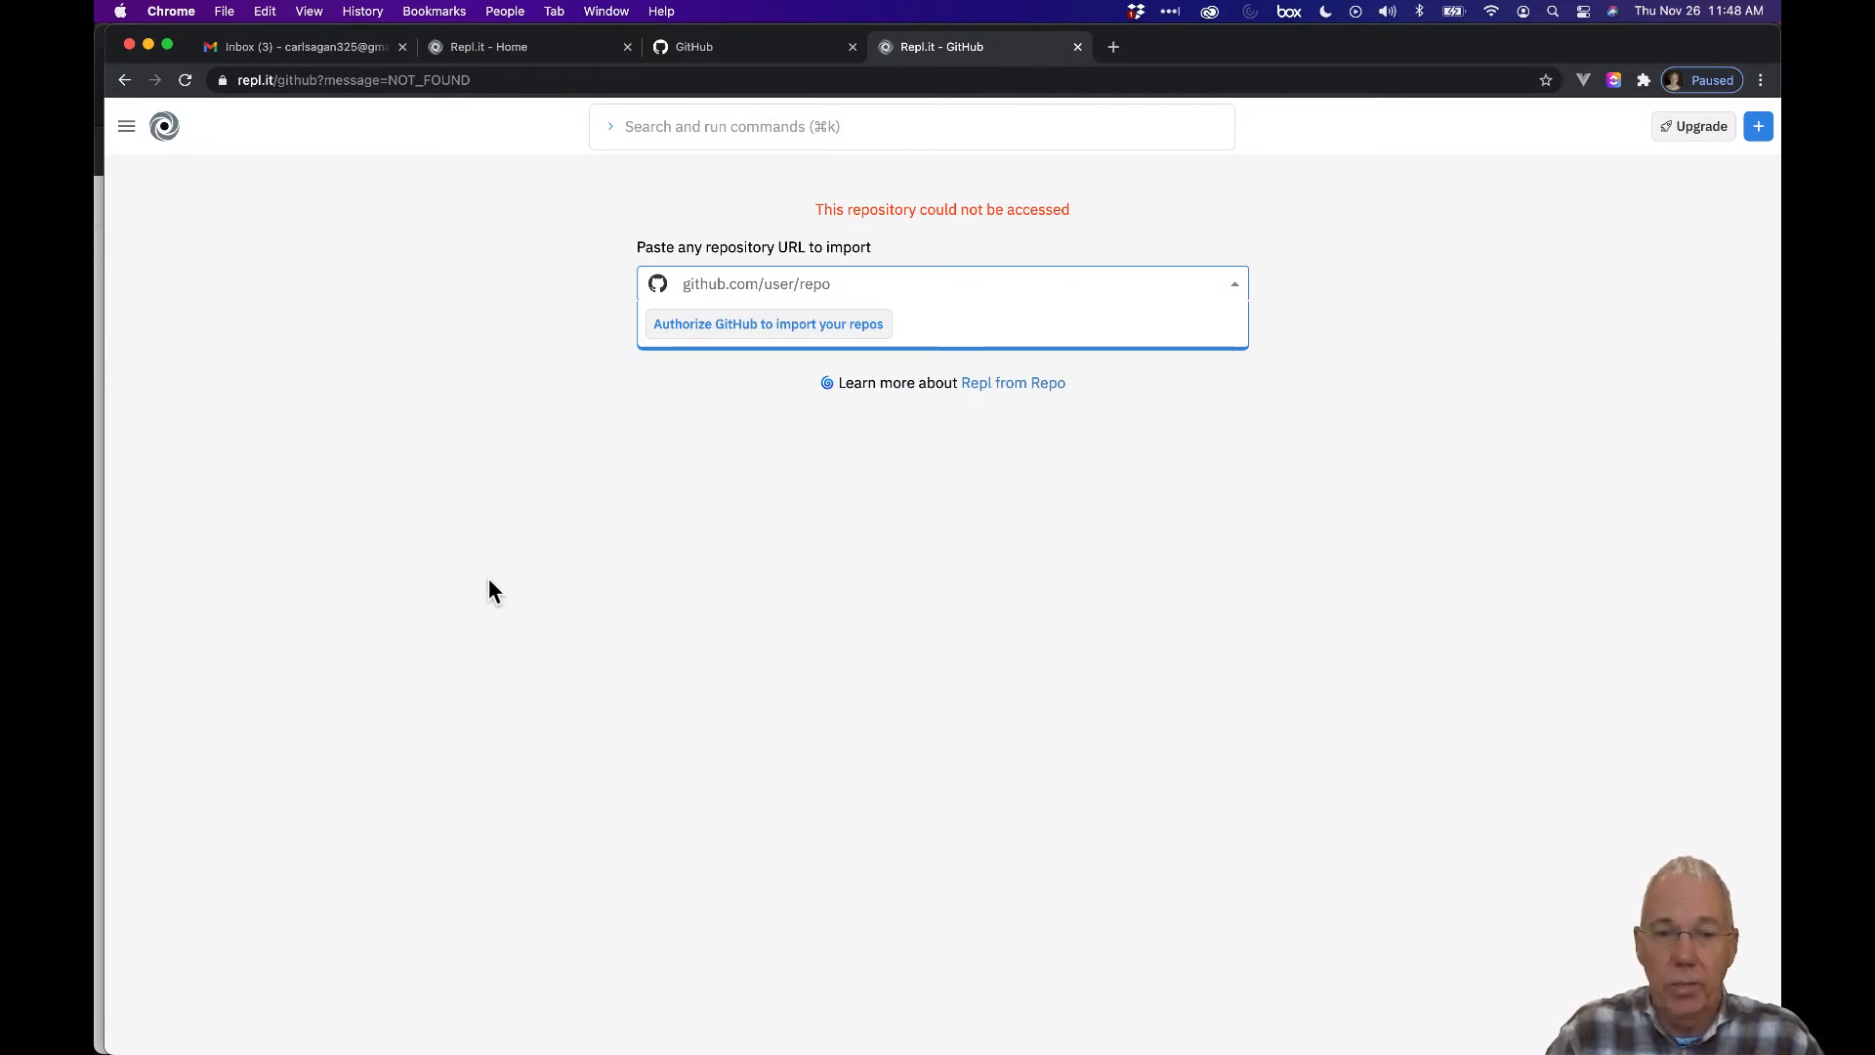
Choose 'Authorize GitHub to import your repos' from the repository URL dropdown on Repl.it's import page.
left_click(760, 327)
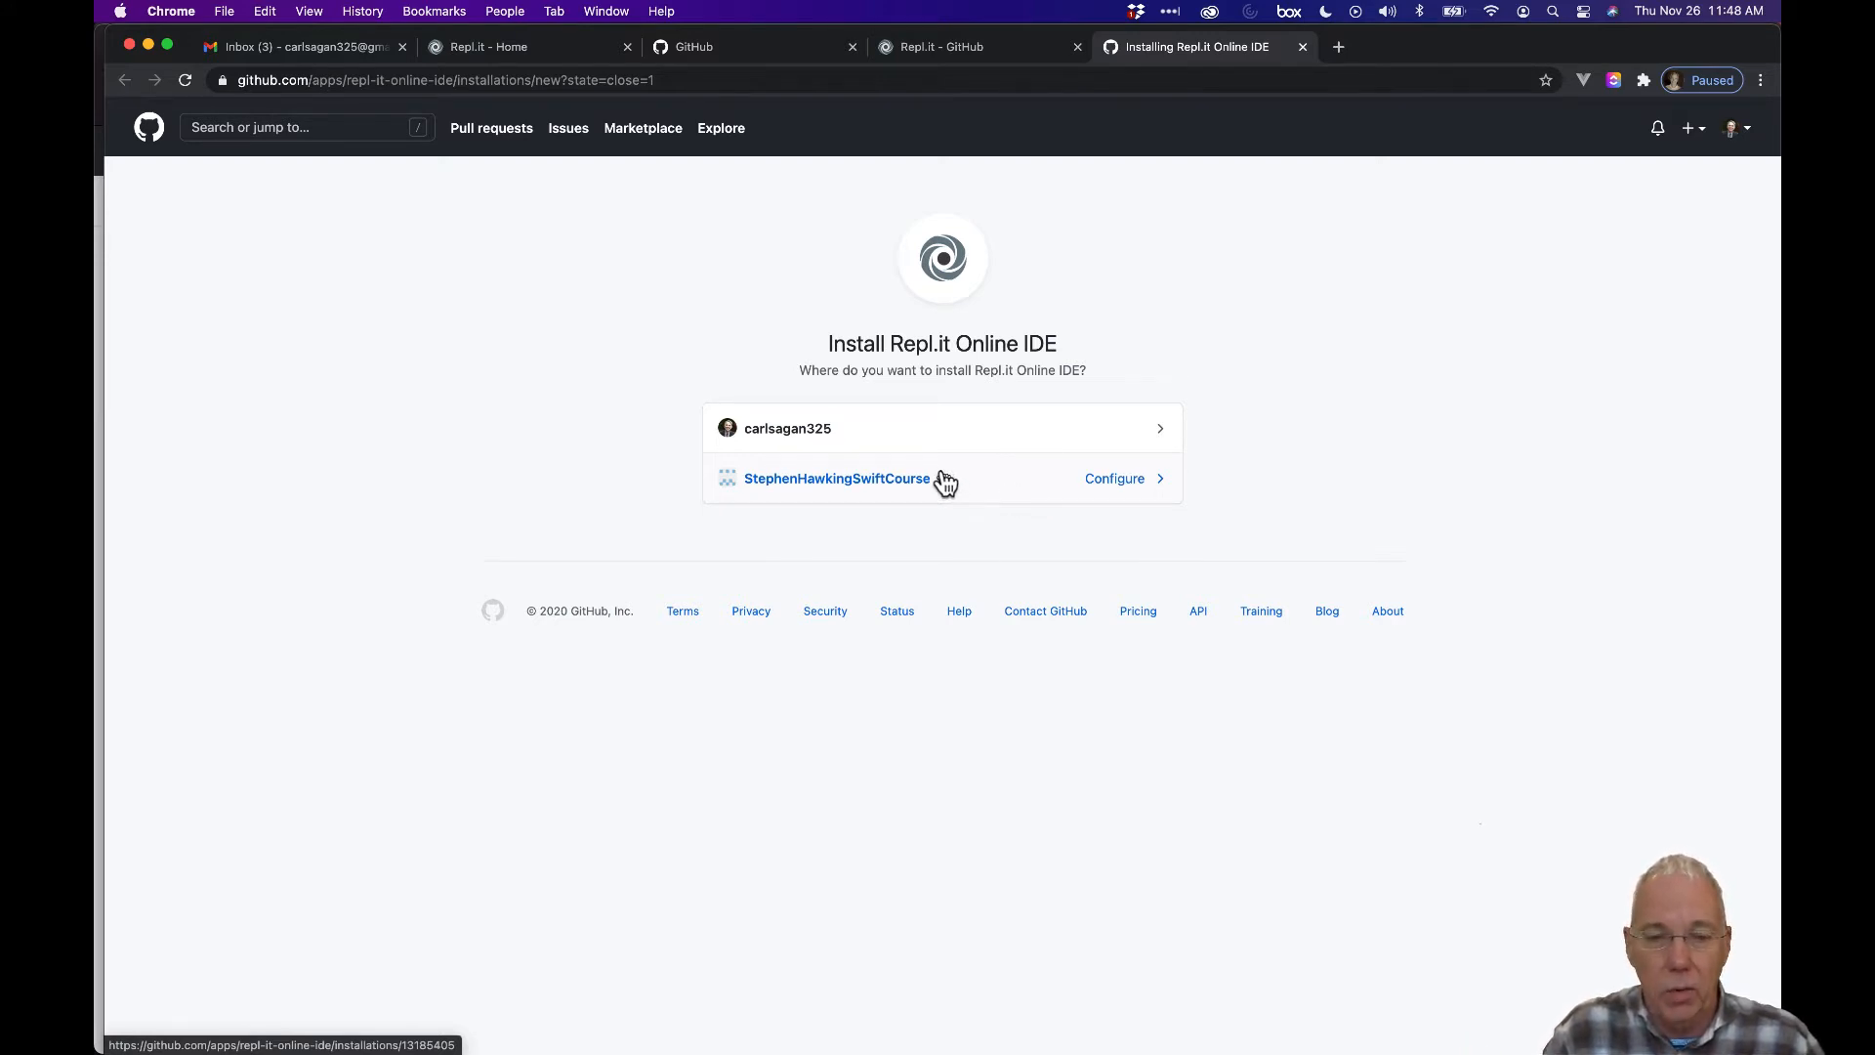
Install & Authorize Repl.it Online IDE on the personal account, then reload the Repl.it import page.
left_click(922, 444)
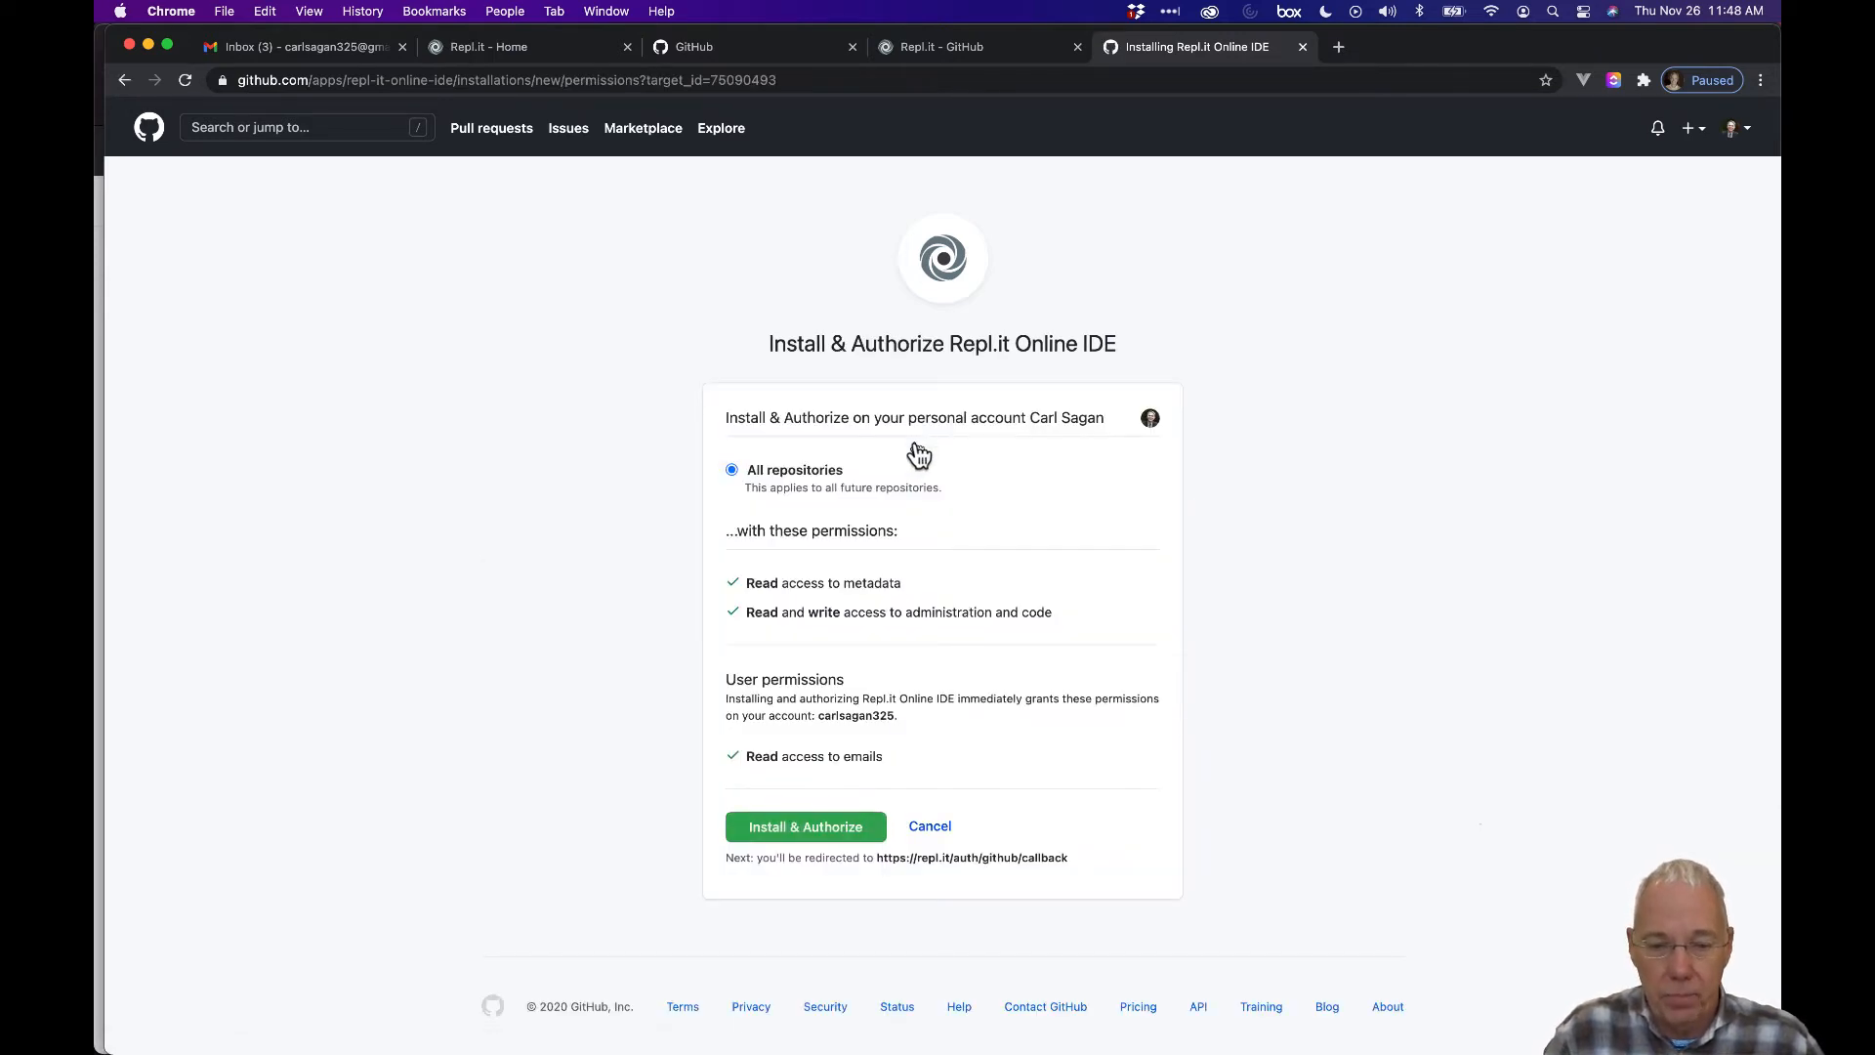
left_click(797, 830)
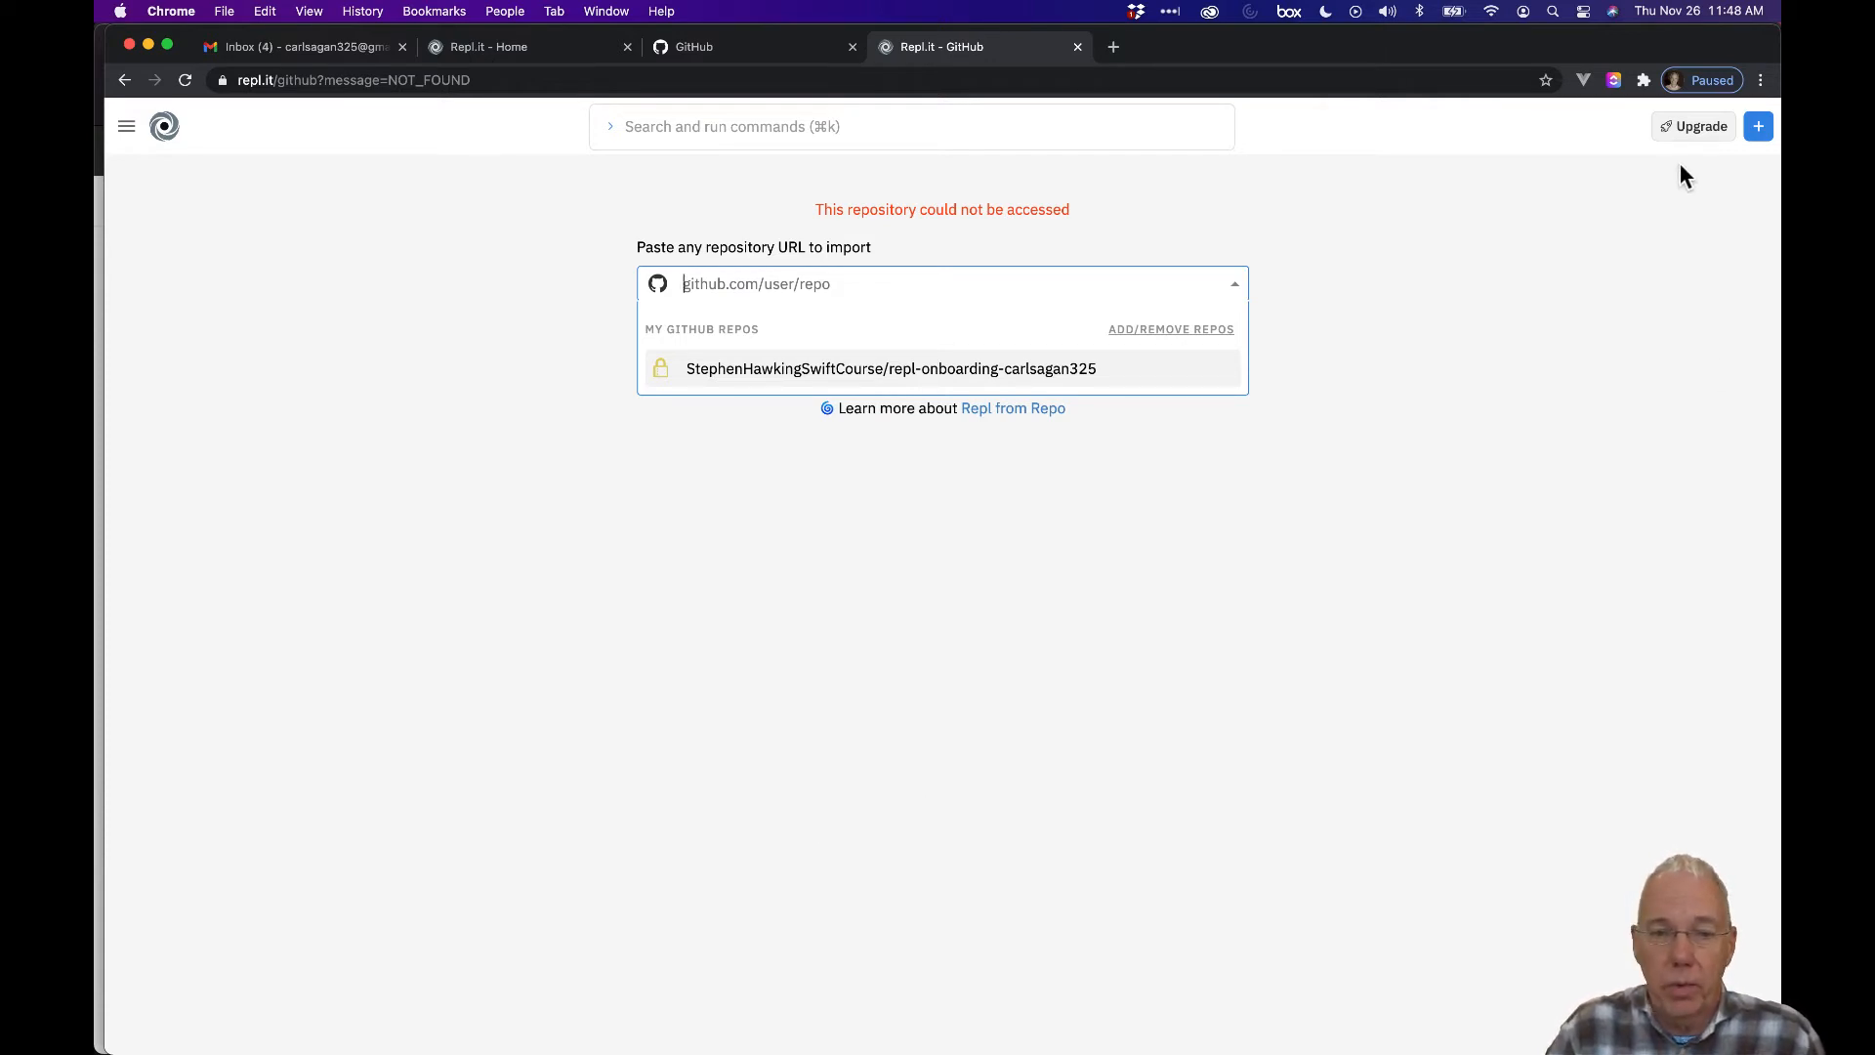
left_click(184, 80)
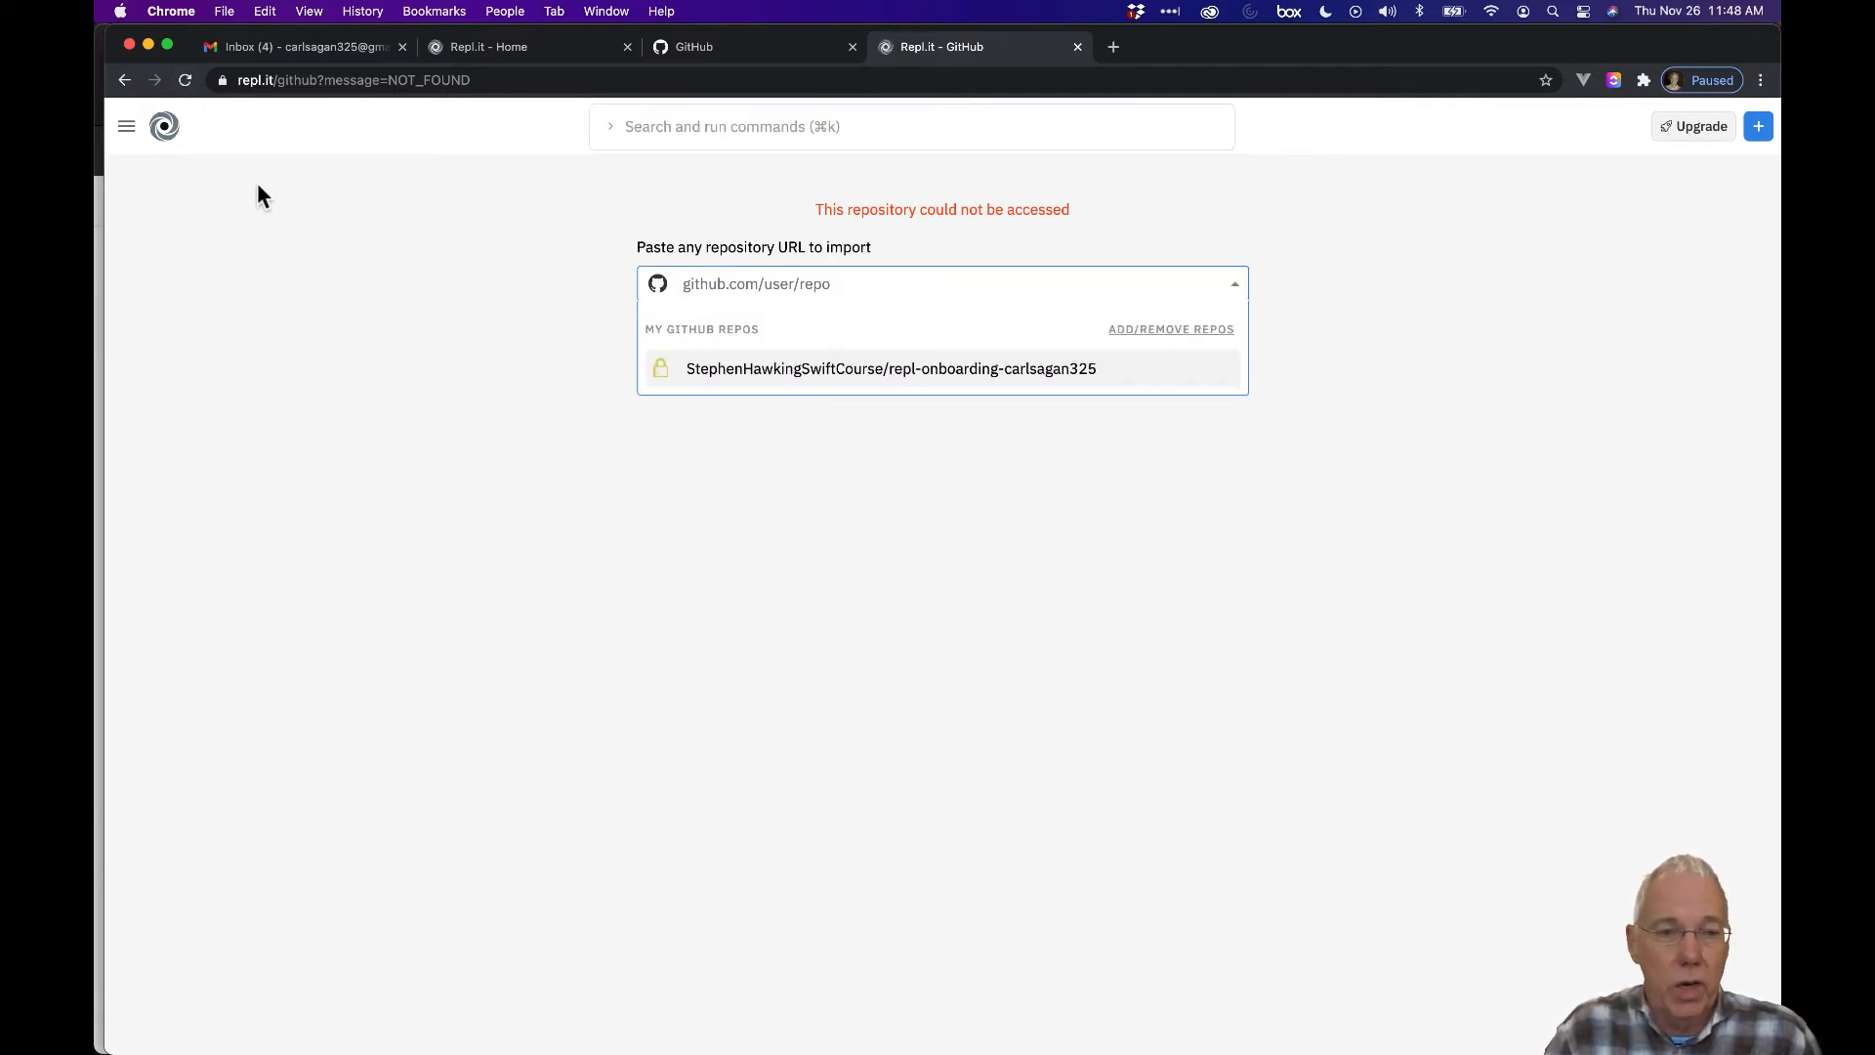
Open the Repl.it navigation menu and scroll through its options.
left_click(128, 130)
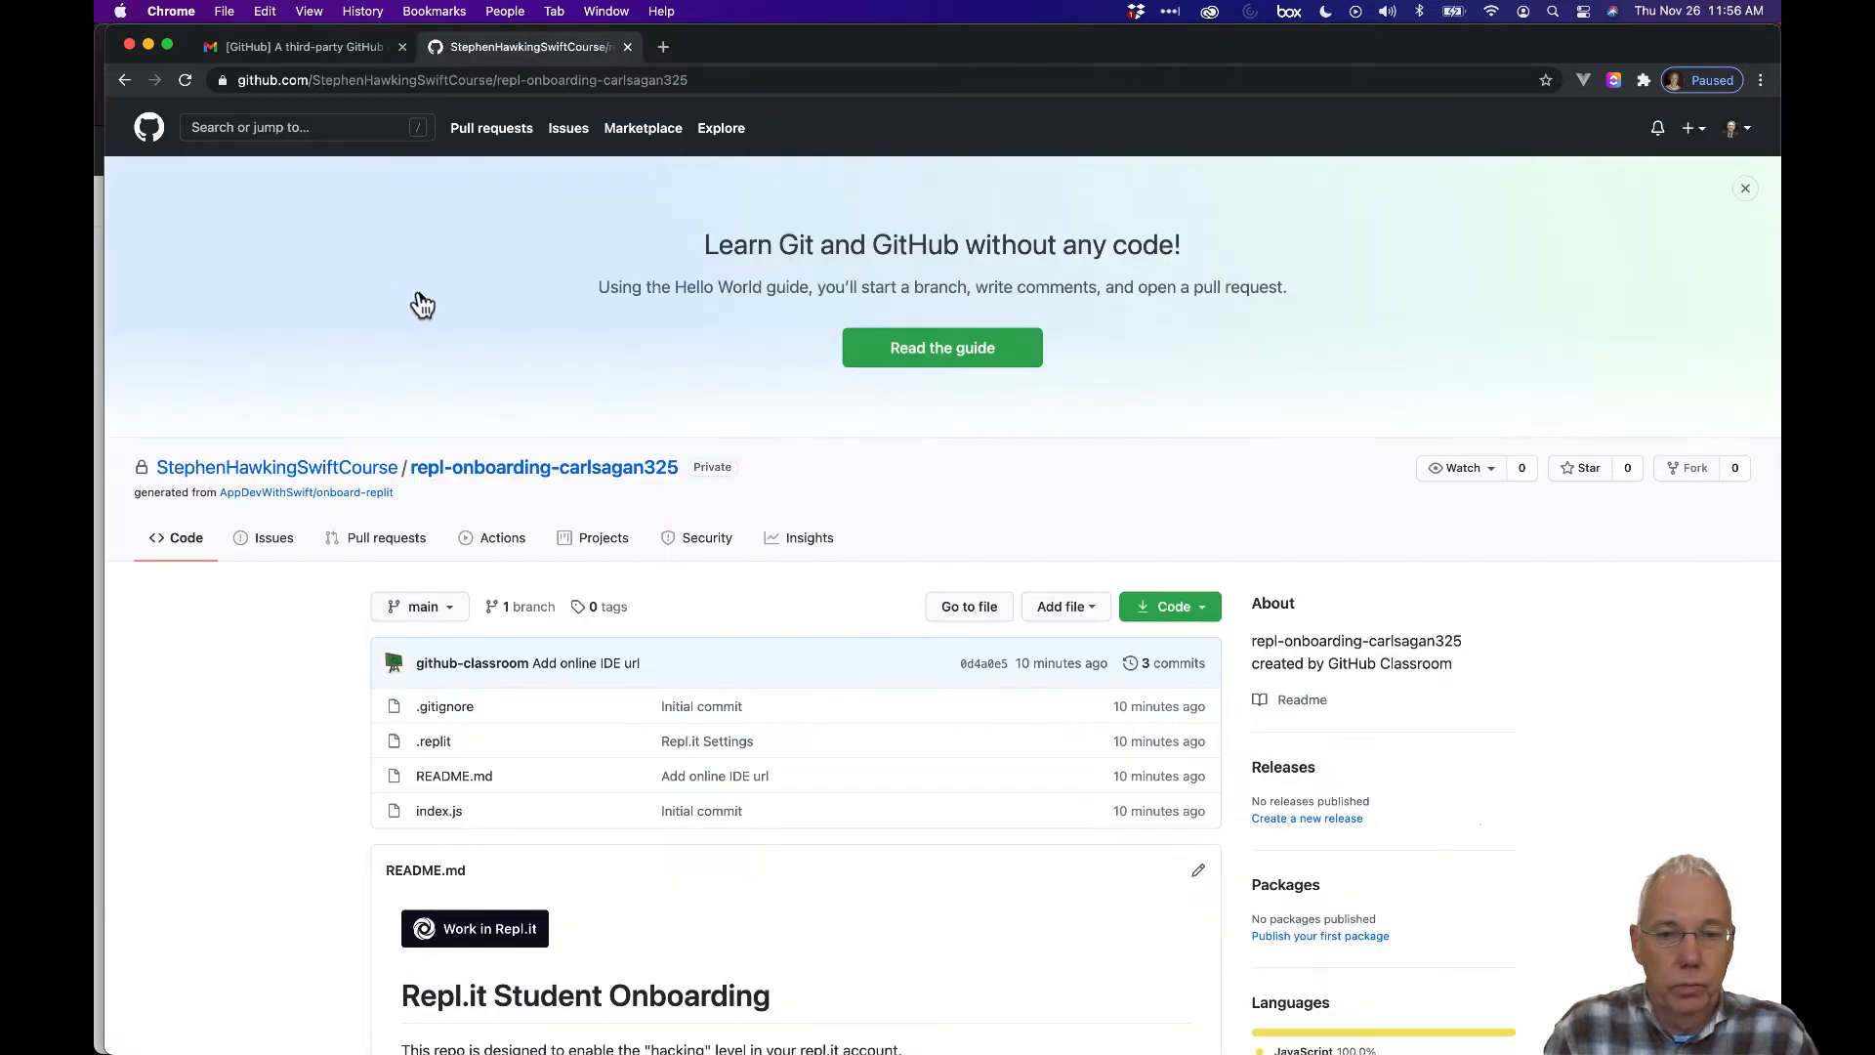
scroll(419, 298, "down", 2)
scroll(418, 292, "down", 2)
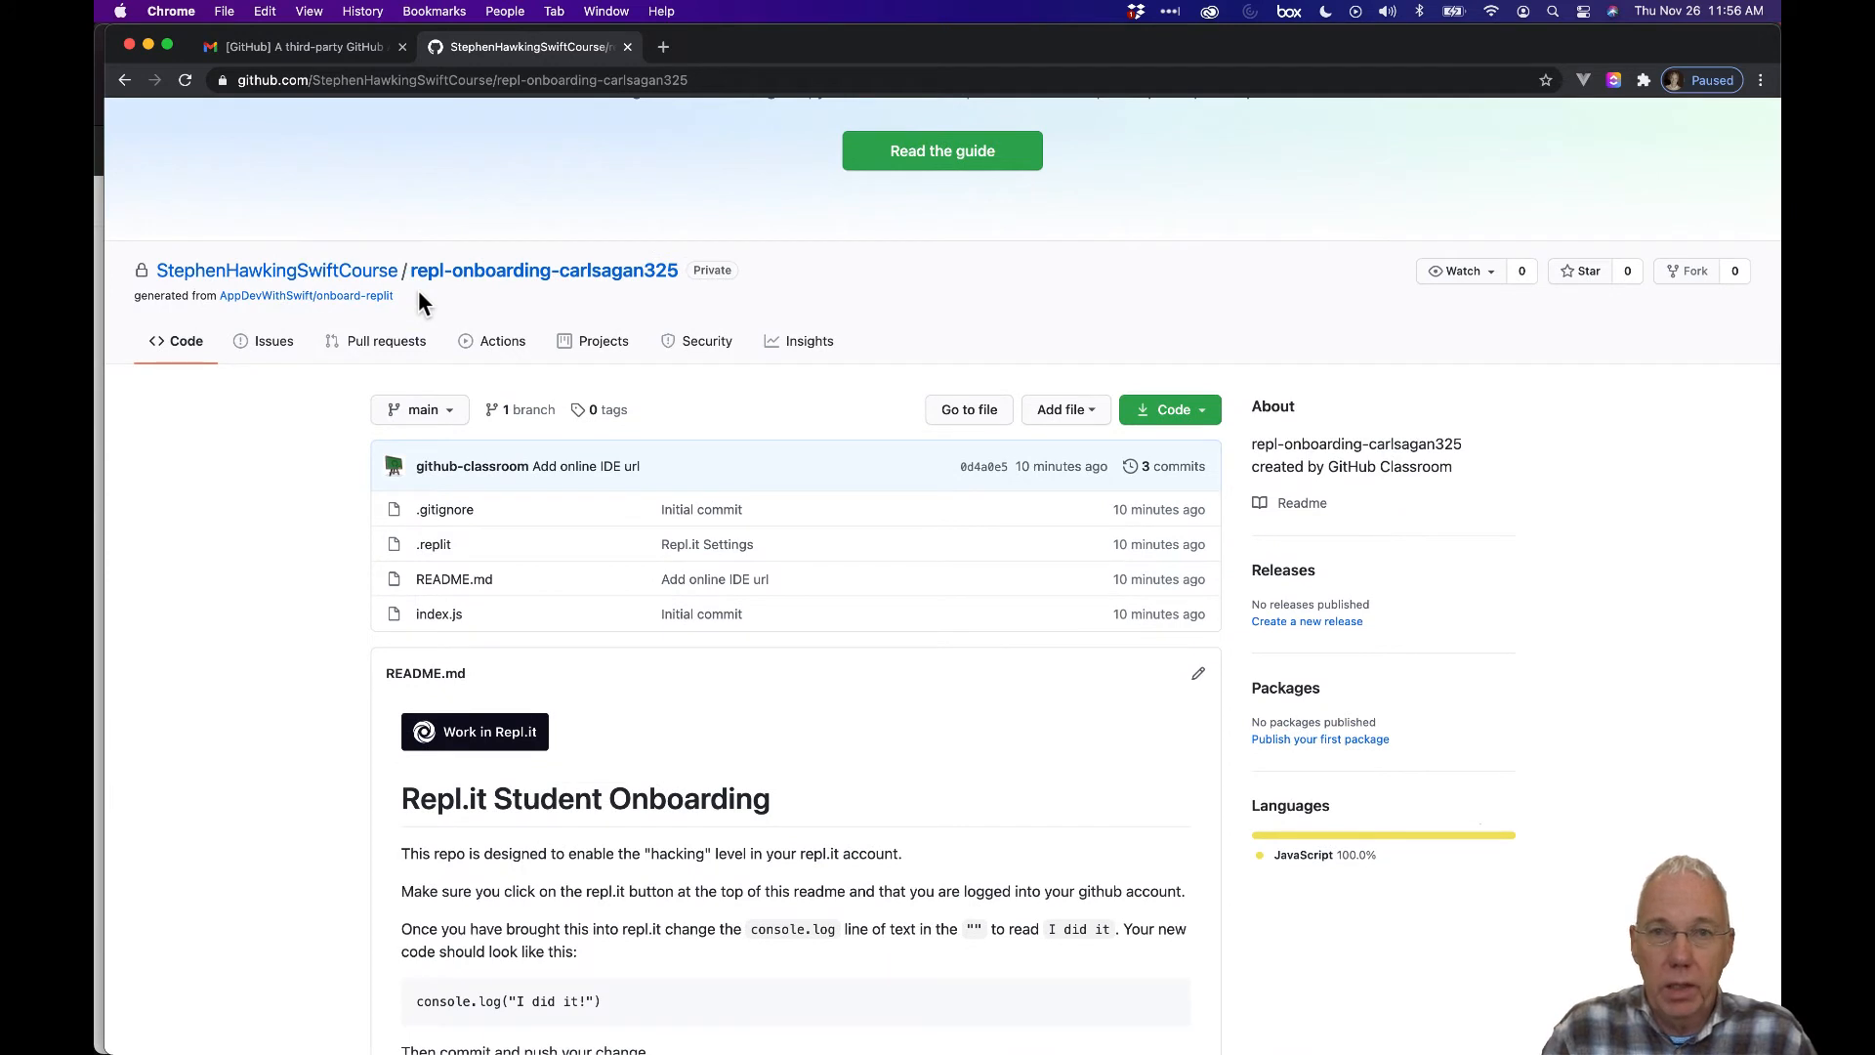
Load repl.it in a new browser tab by typing 'repl' and accepting the suggestion.
left_click(662, 47)
left_click(705, 78)
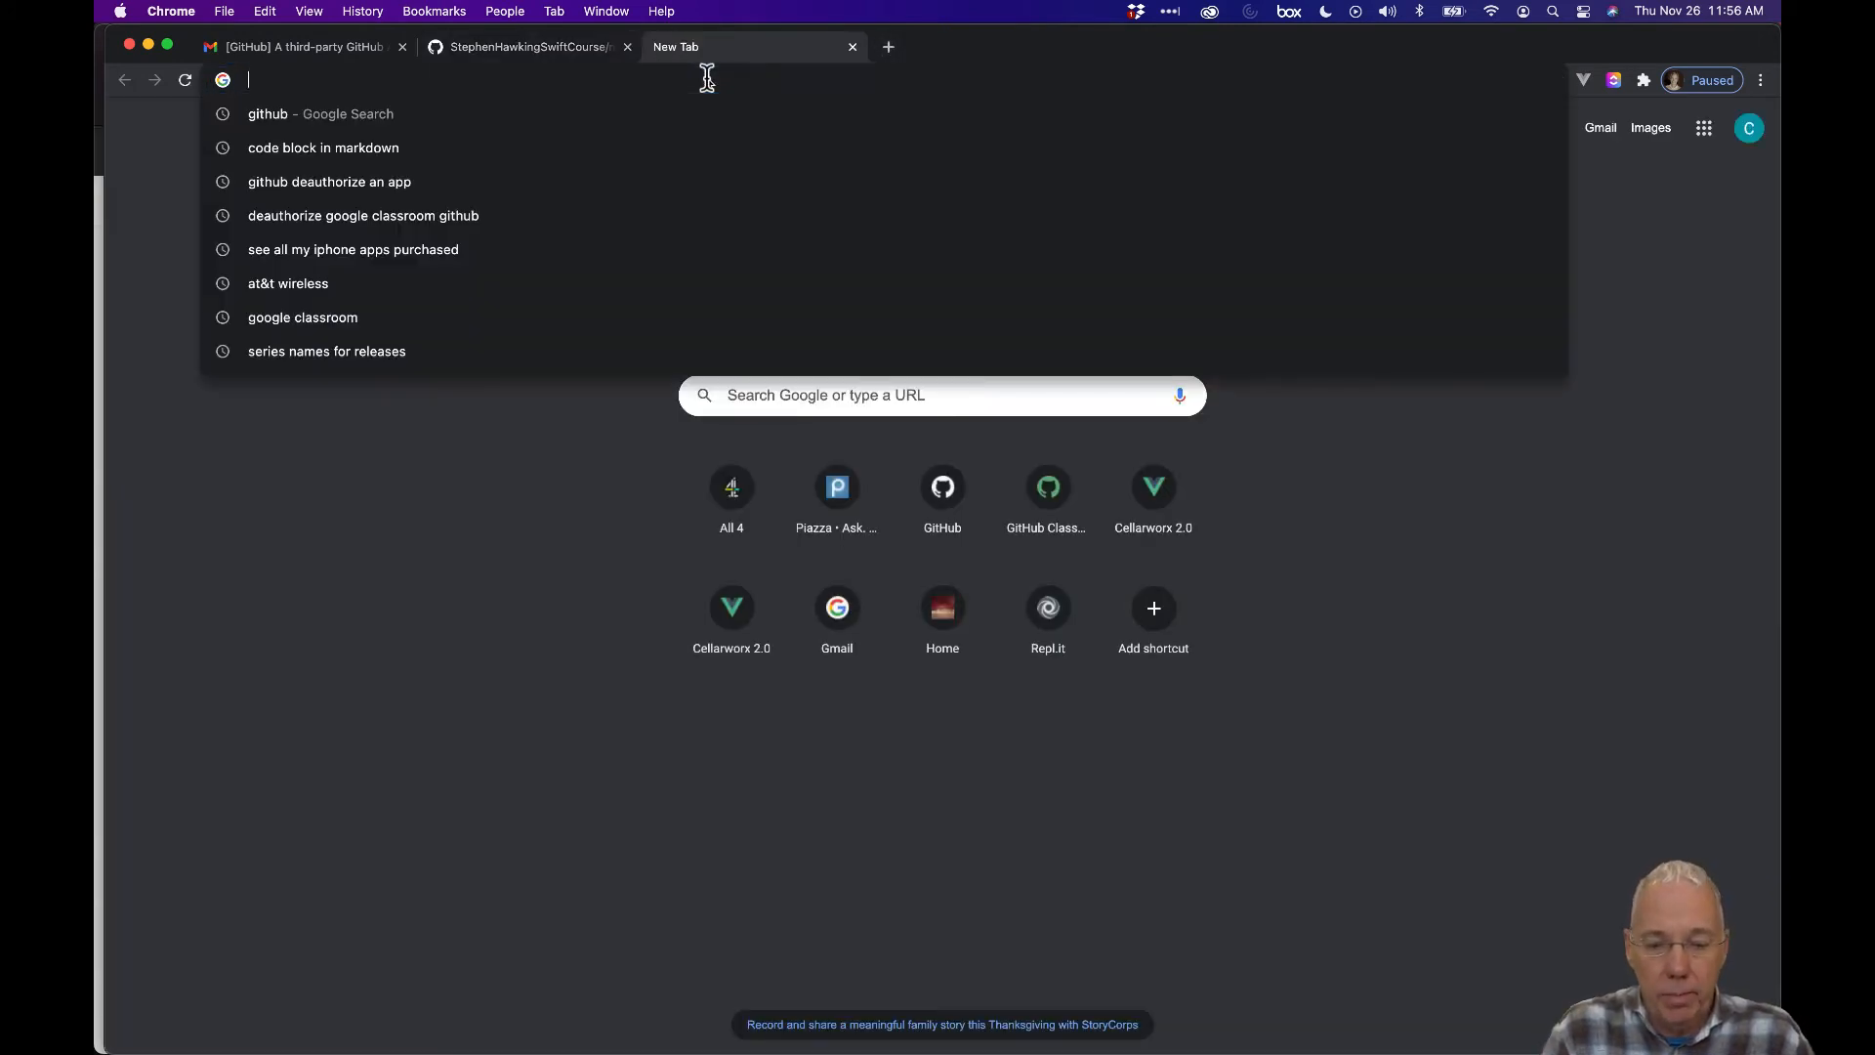
type("repl")
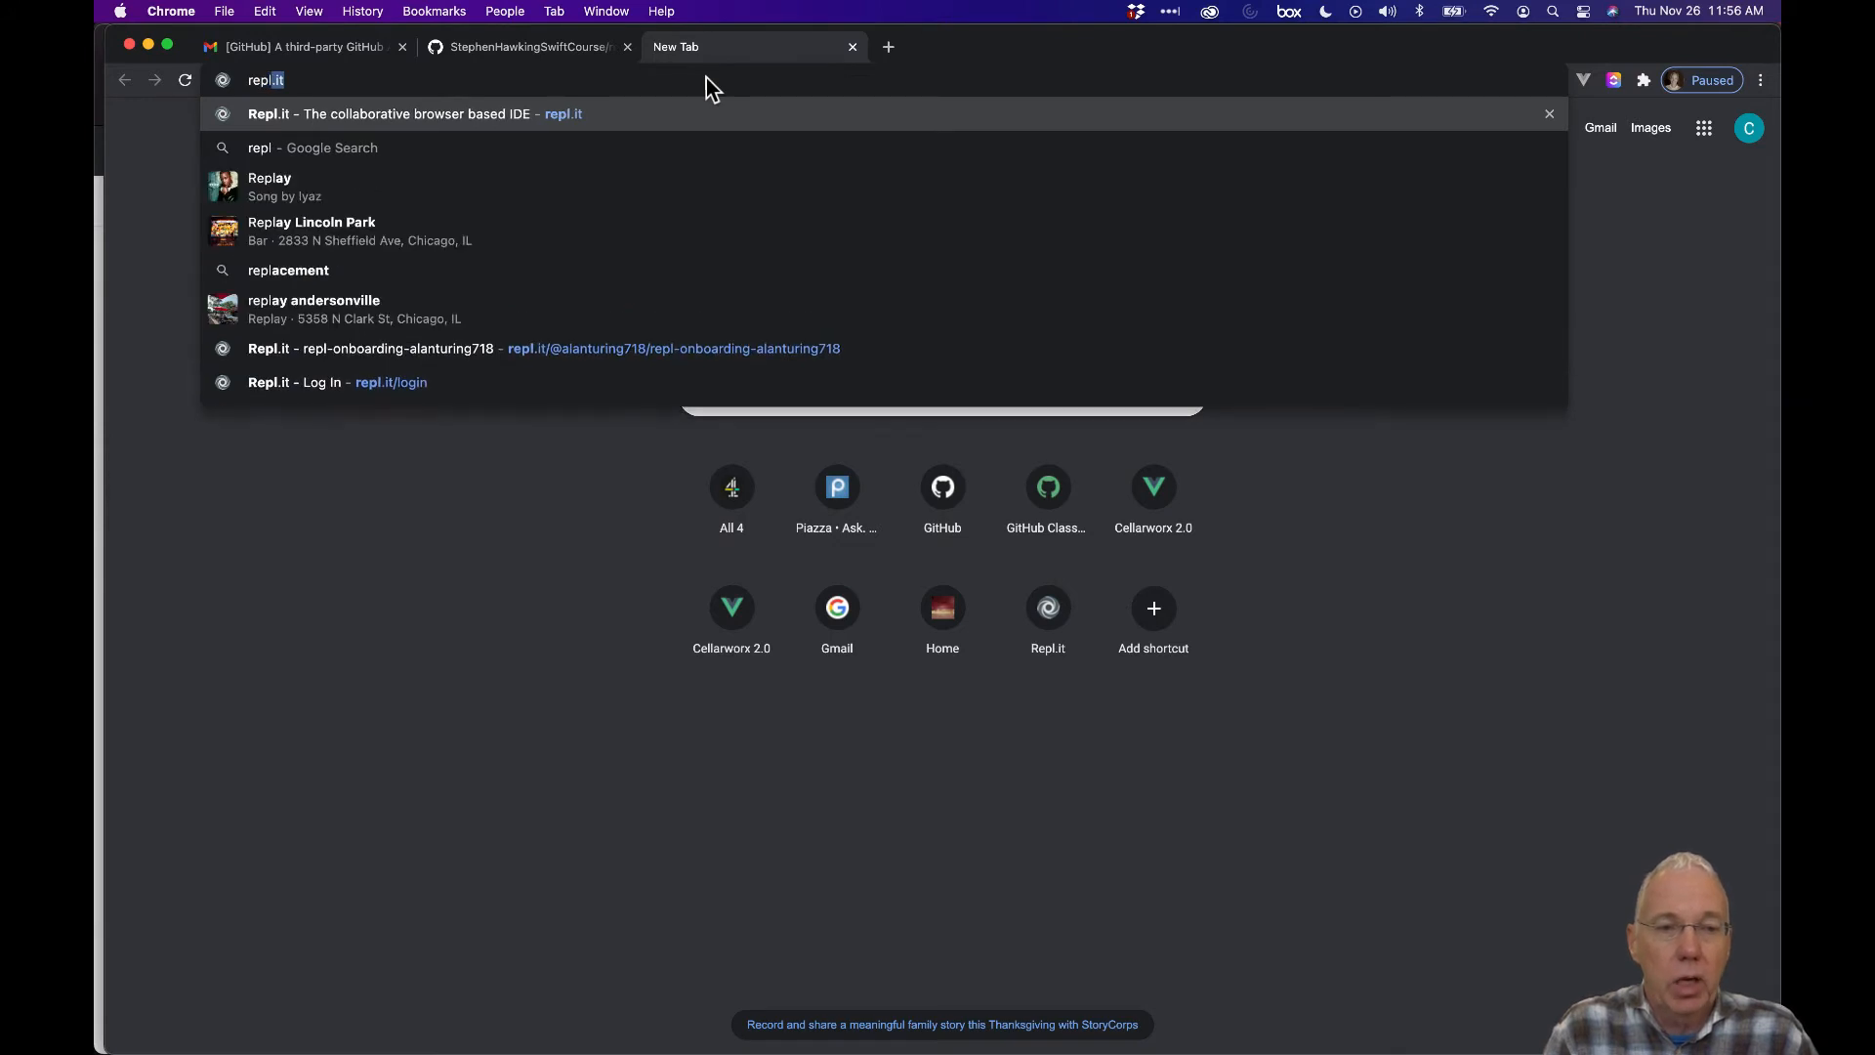
key("Return")
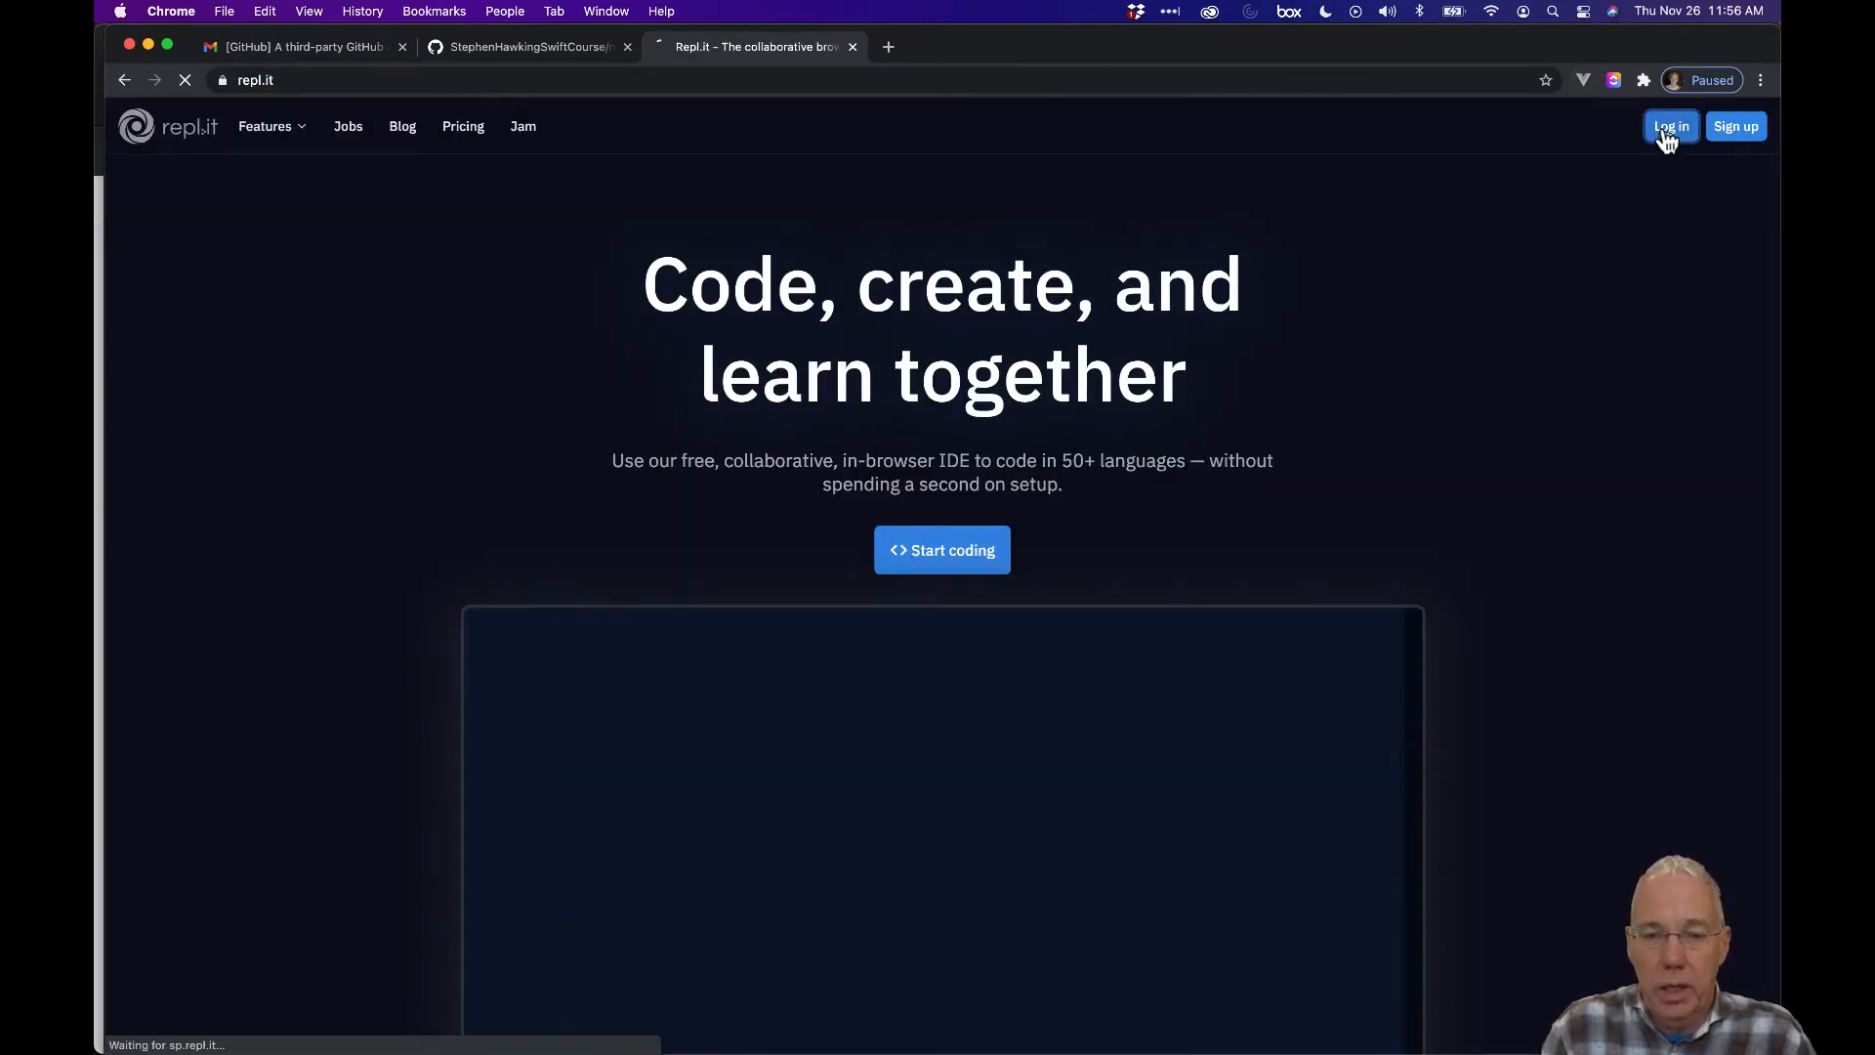
Log in to Repl.it using the GitHub sign-in option.
left_click(1668, 136)
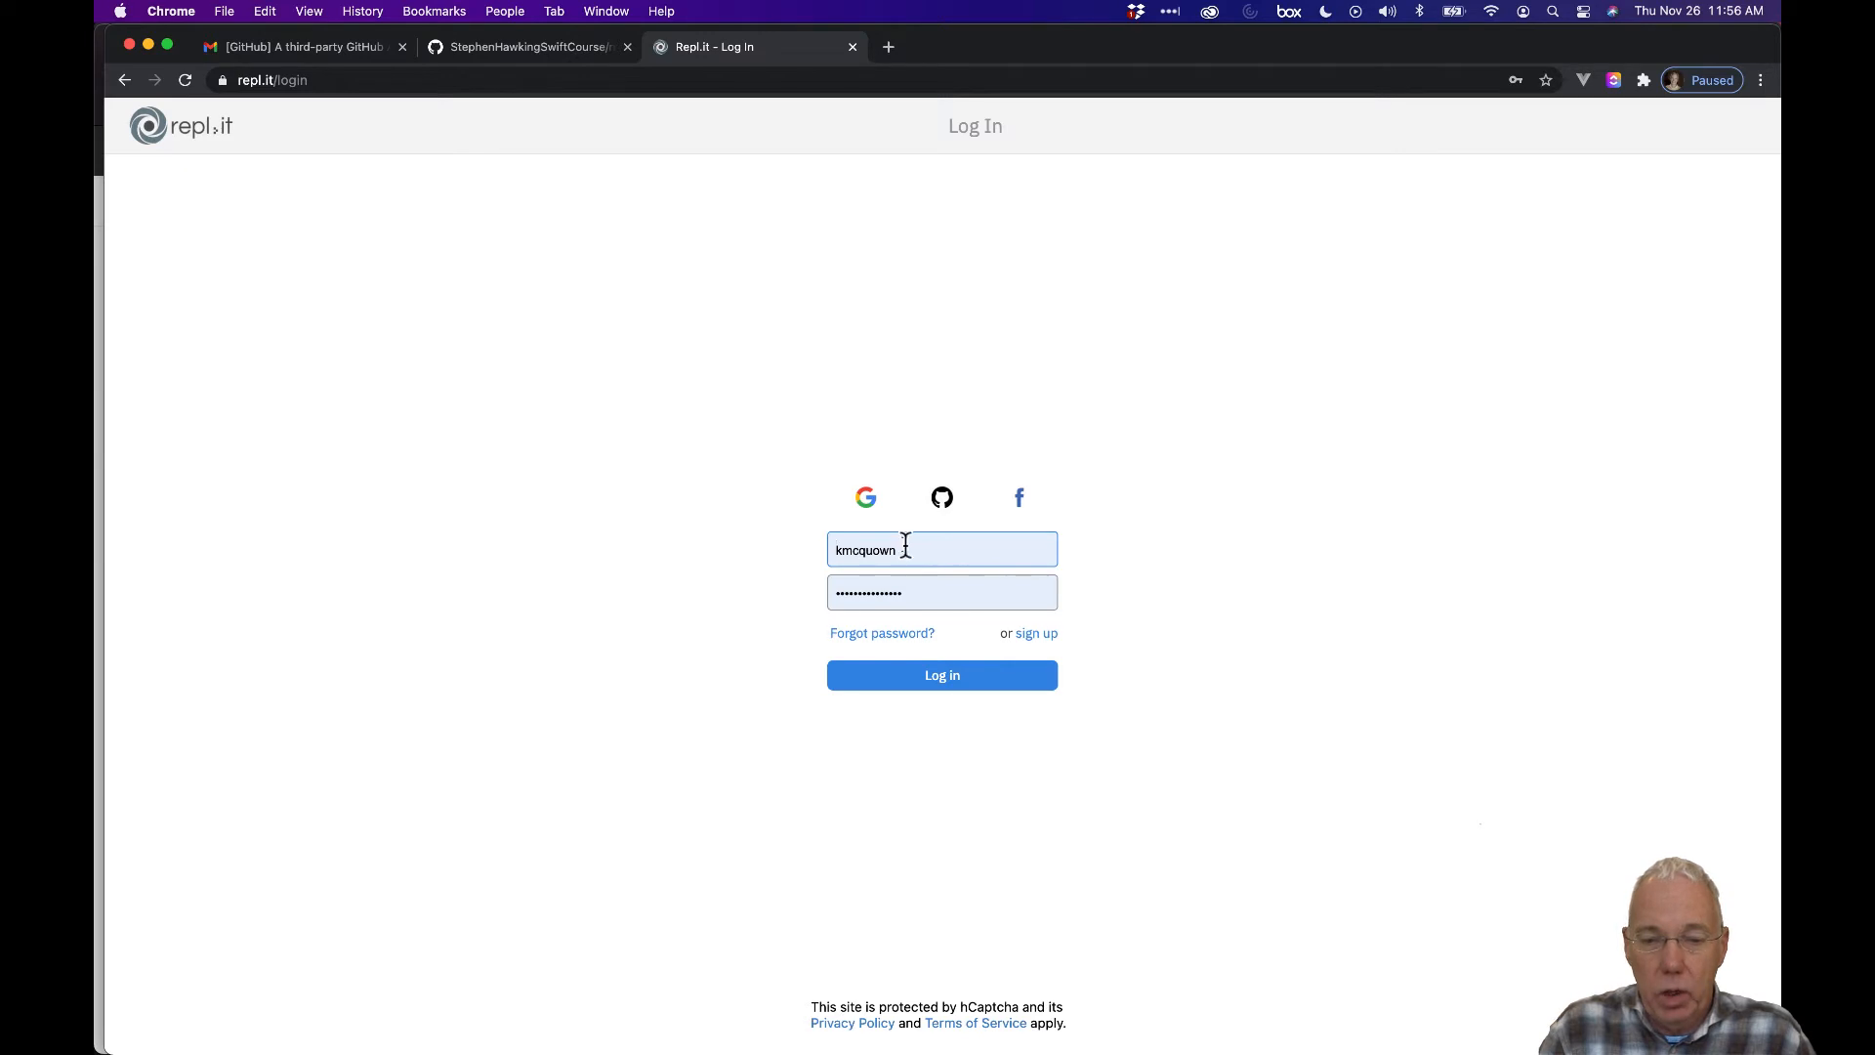
left_click(943, 500)
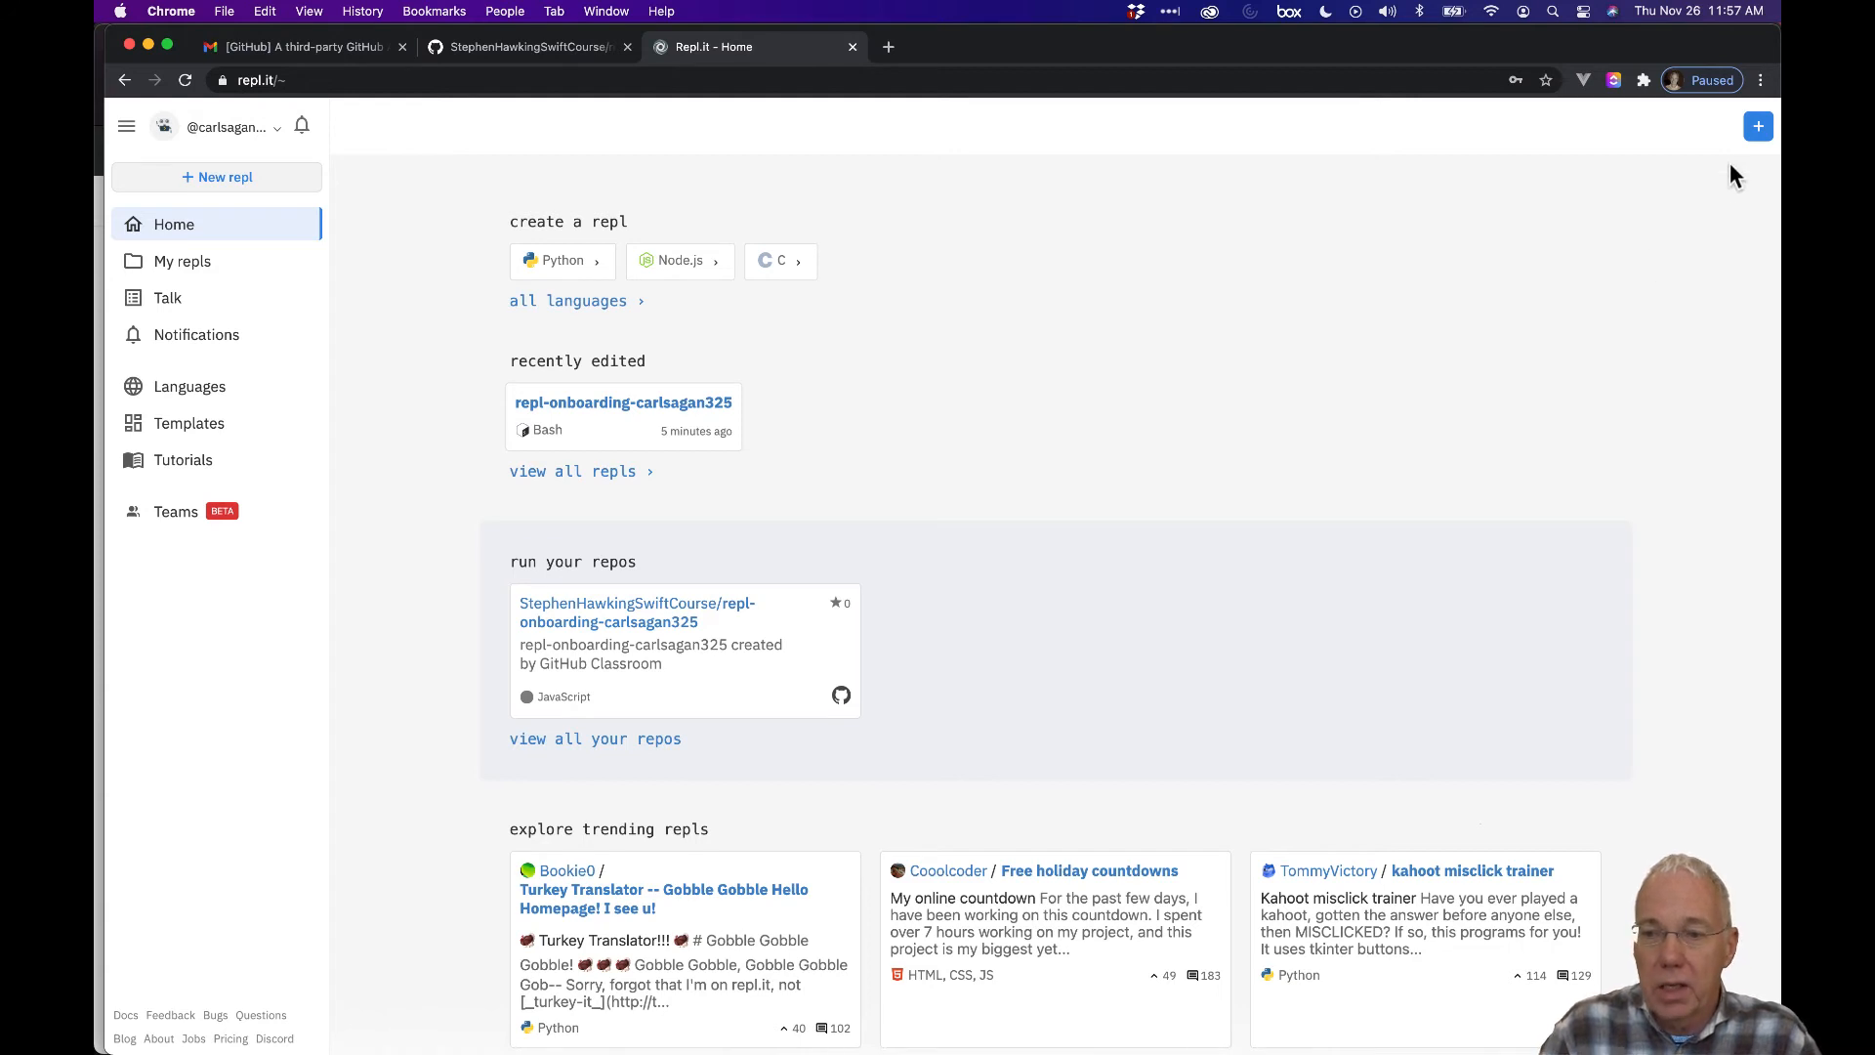
Create a new repl by importing the onboarding assignment repository from GitHub.
left_click(1758, 126)
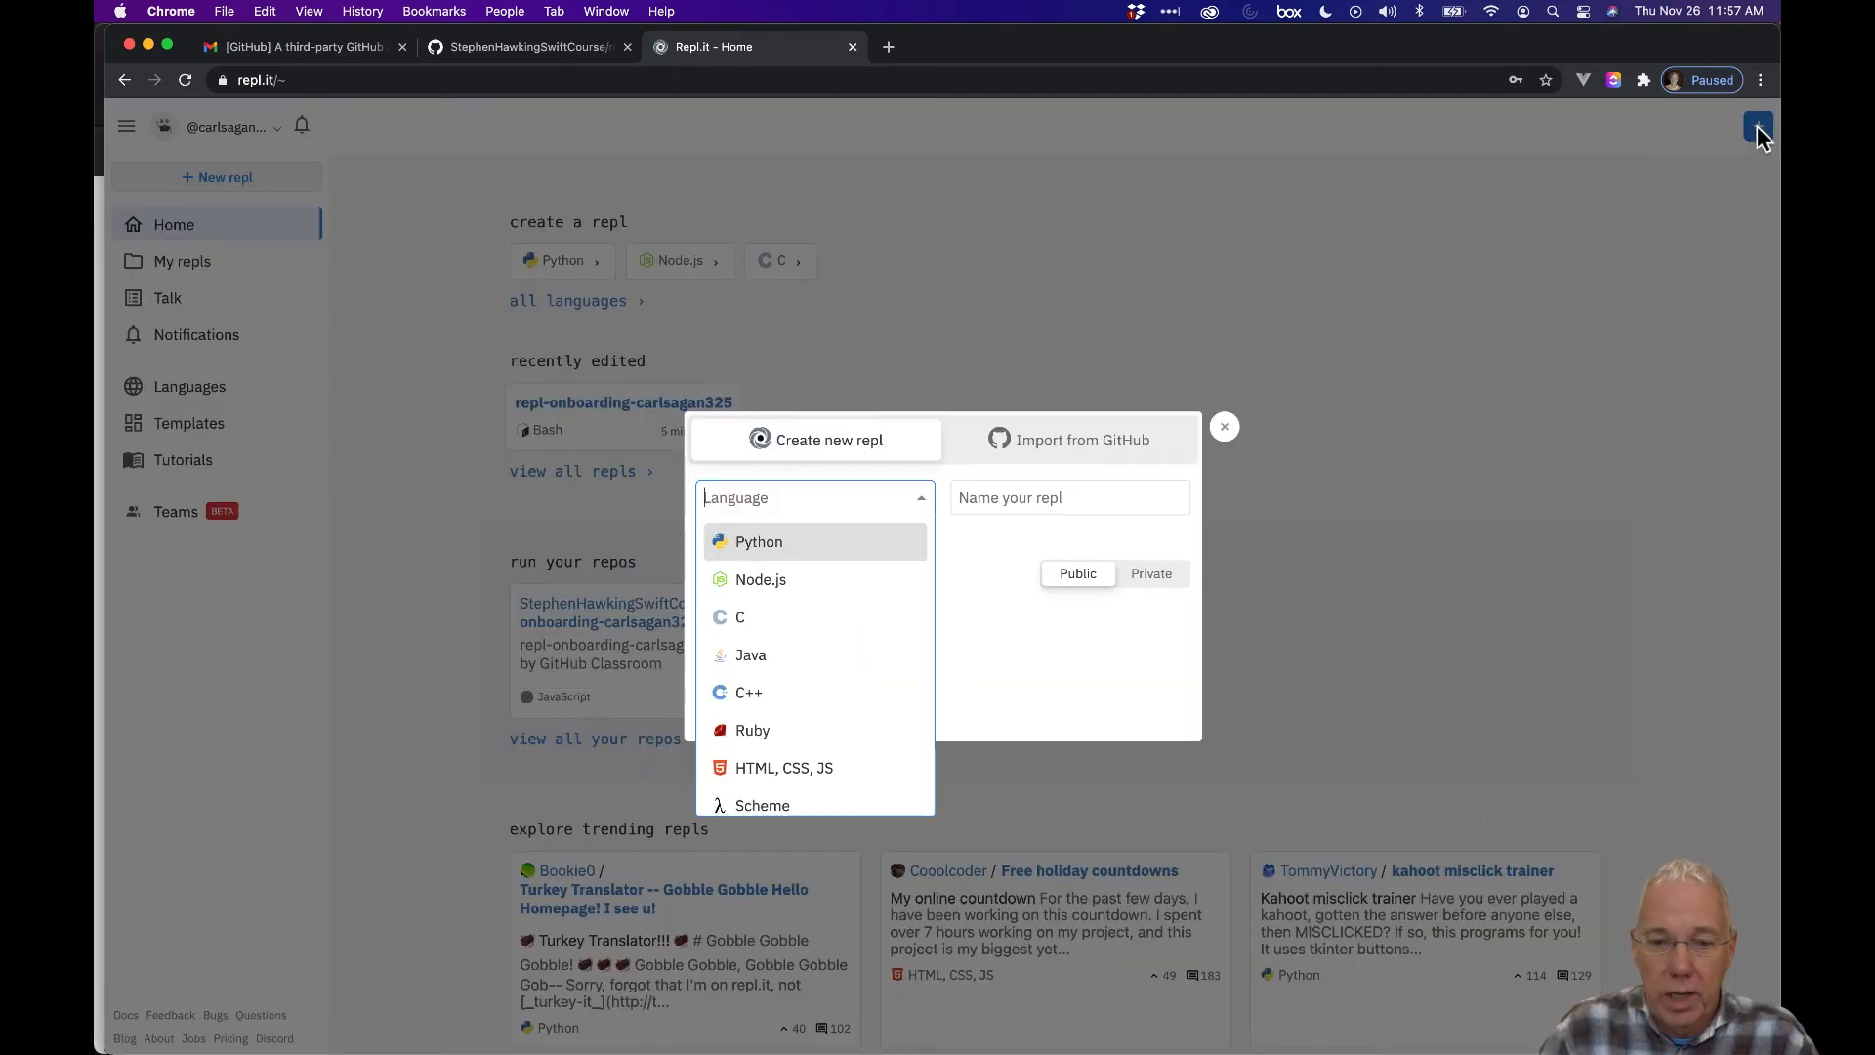
left_click(1060, 445)
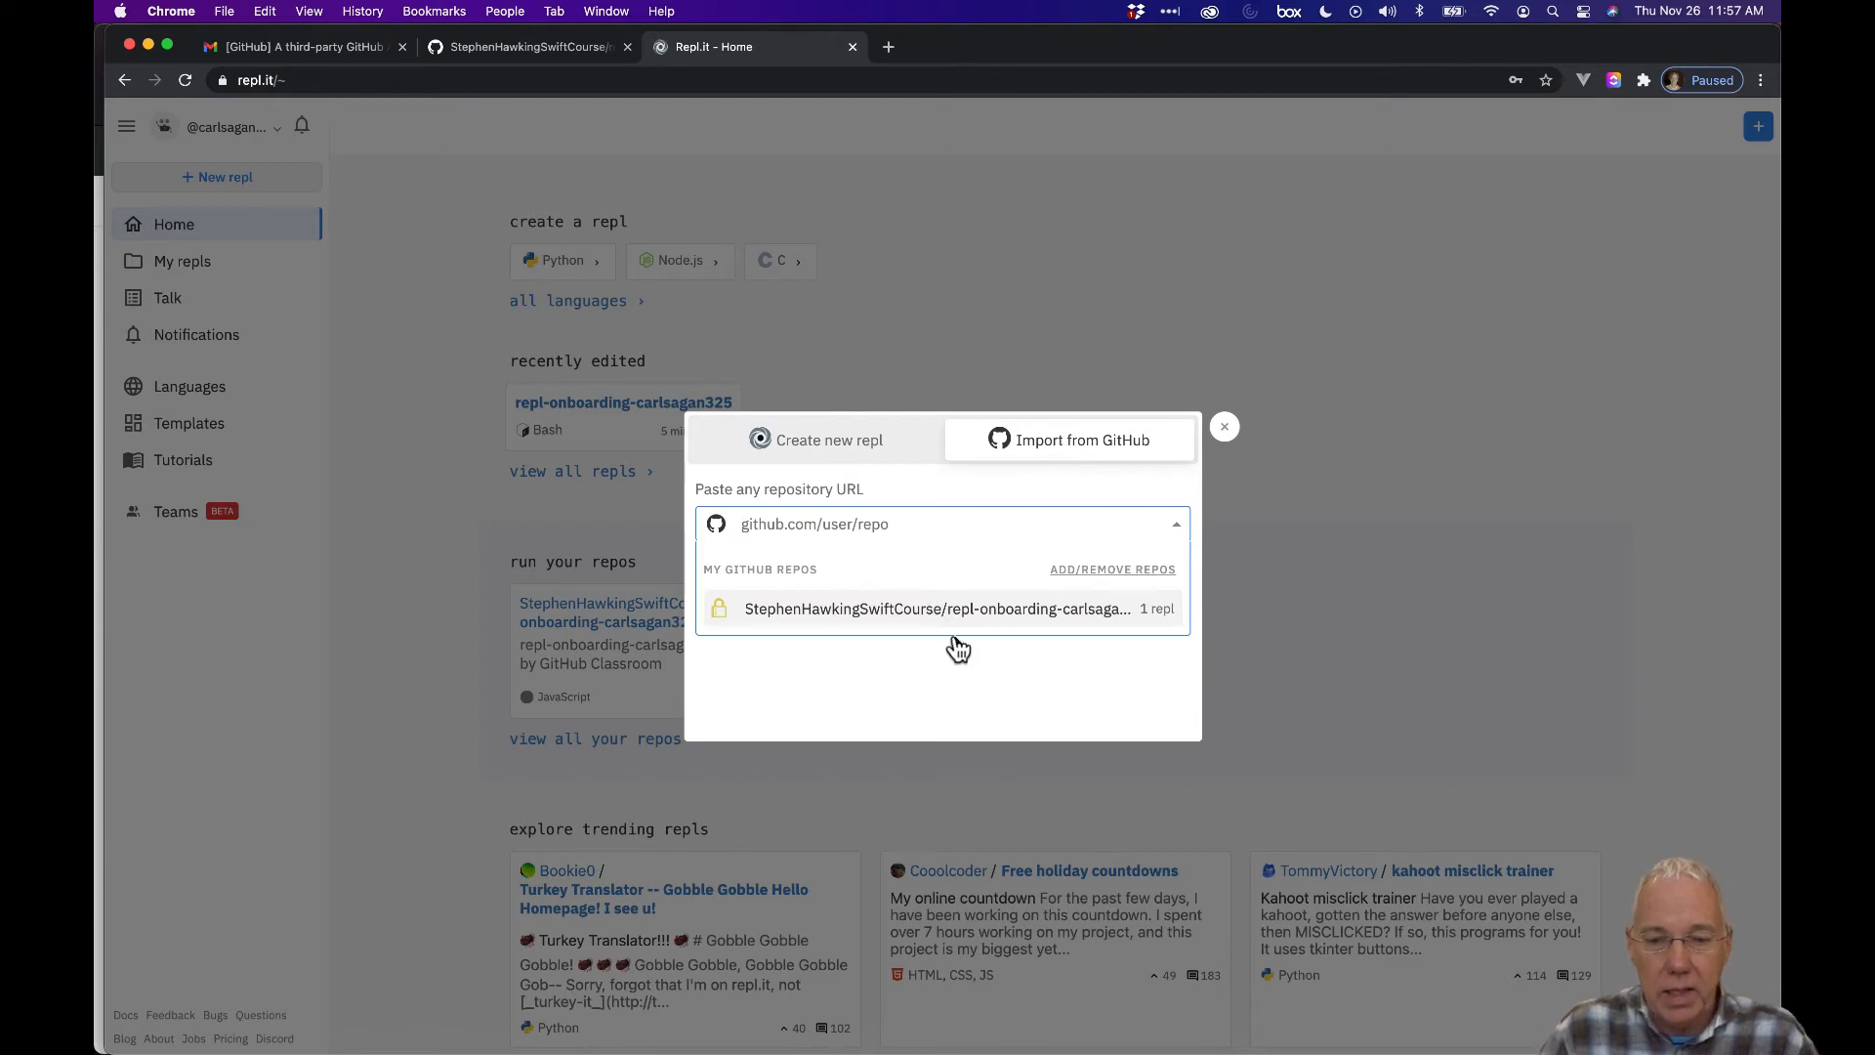
left_click(1062, 623)
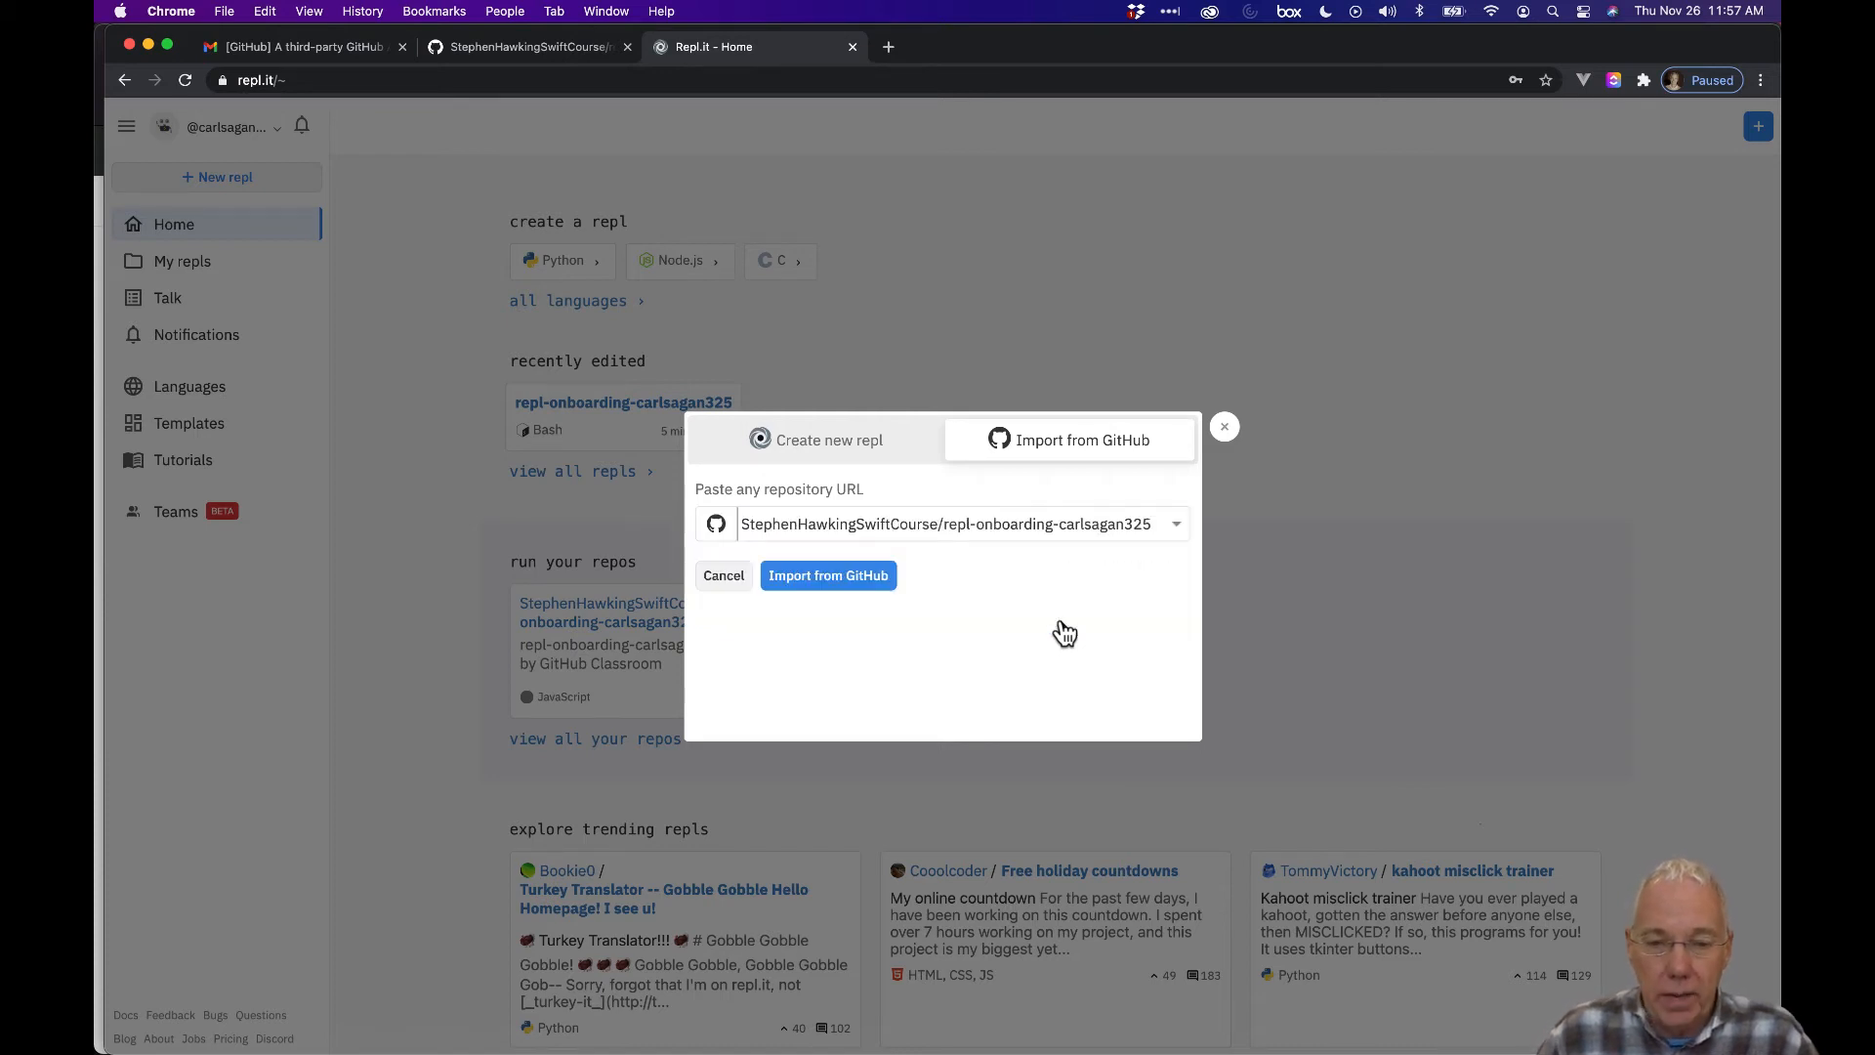
left_click(842, 579)
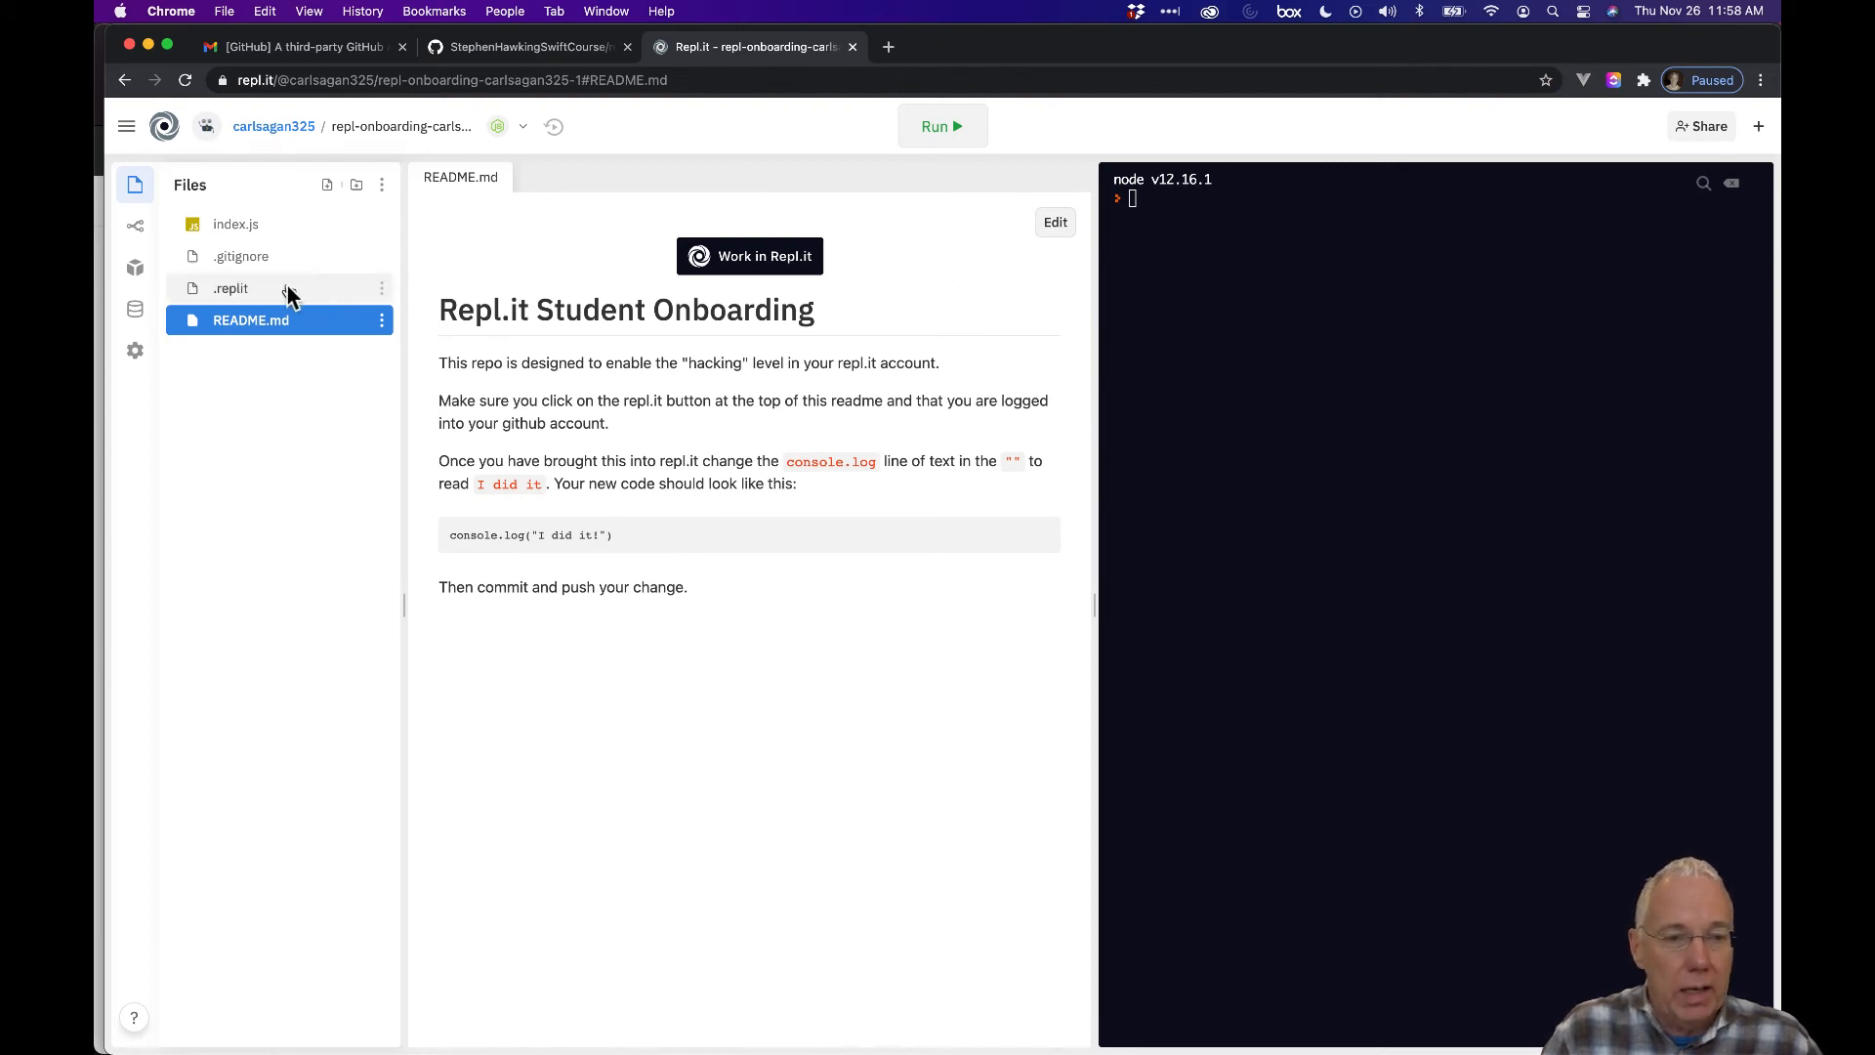
Run index.js to see its current output and reread the README's 'I did it!' instructions.
left_click(271, 225)
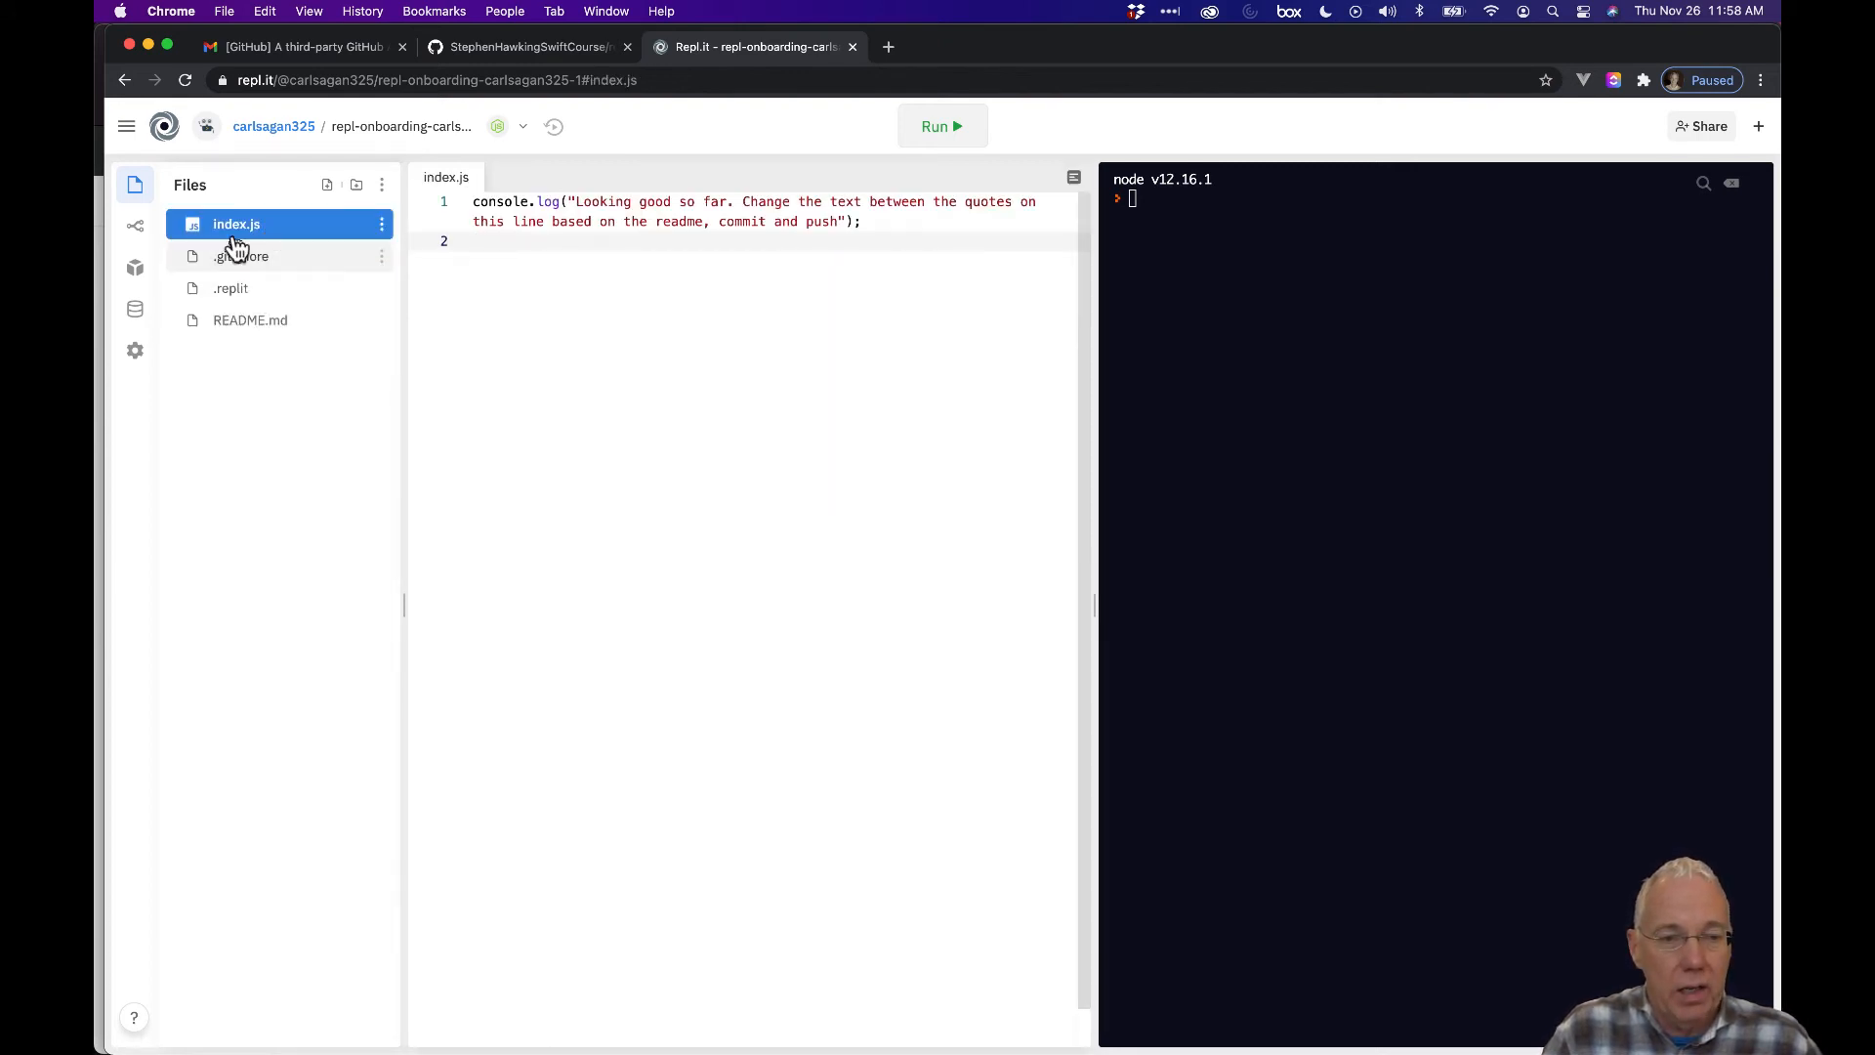
left_click(935, 129)
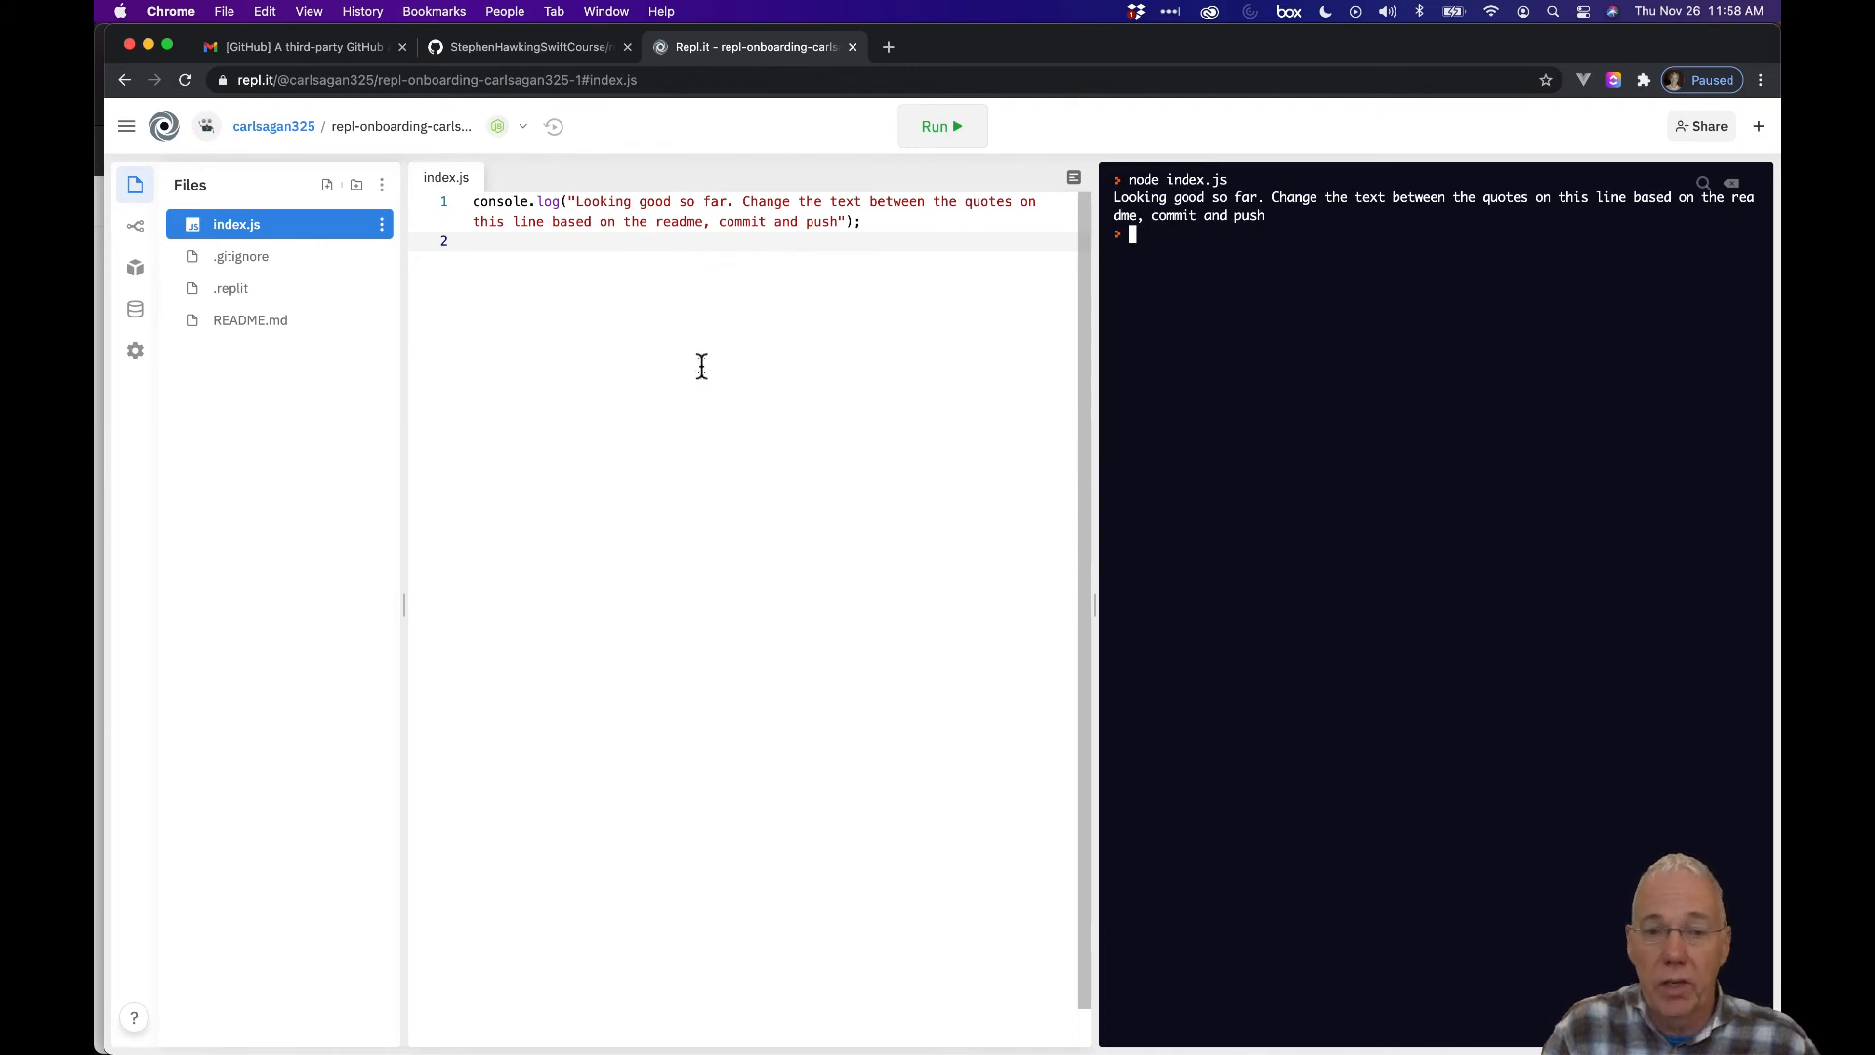
left_click(322, 330)
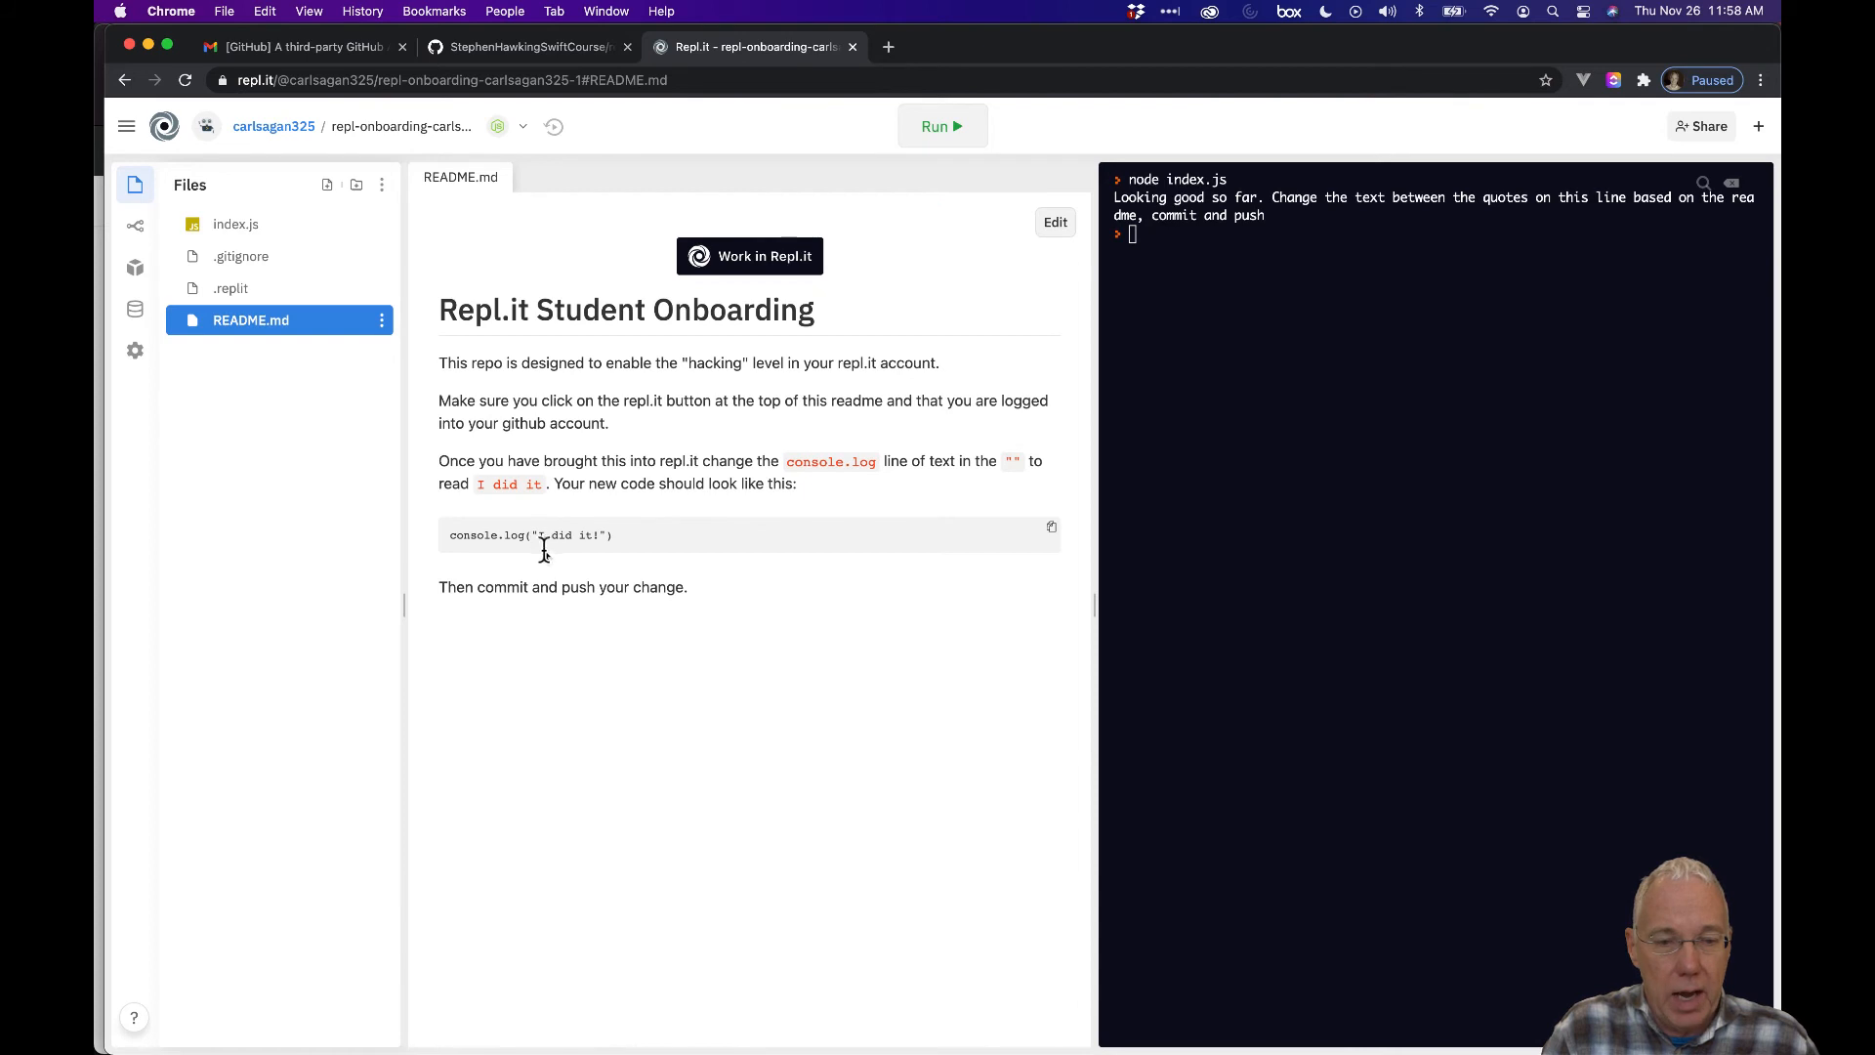
left_click_drag(539, 535, 603, 535)
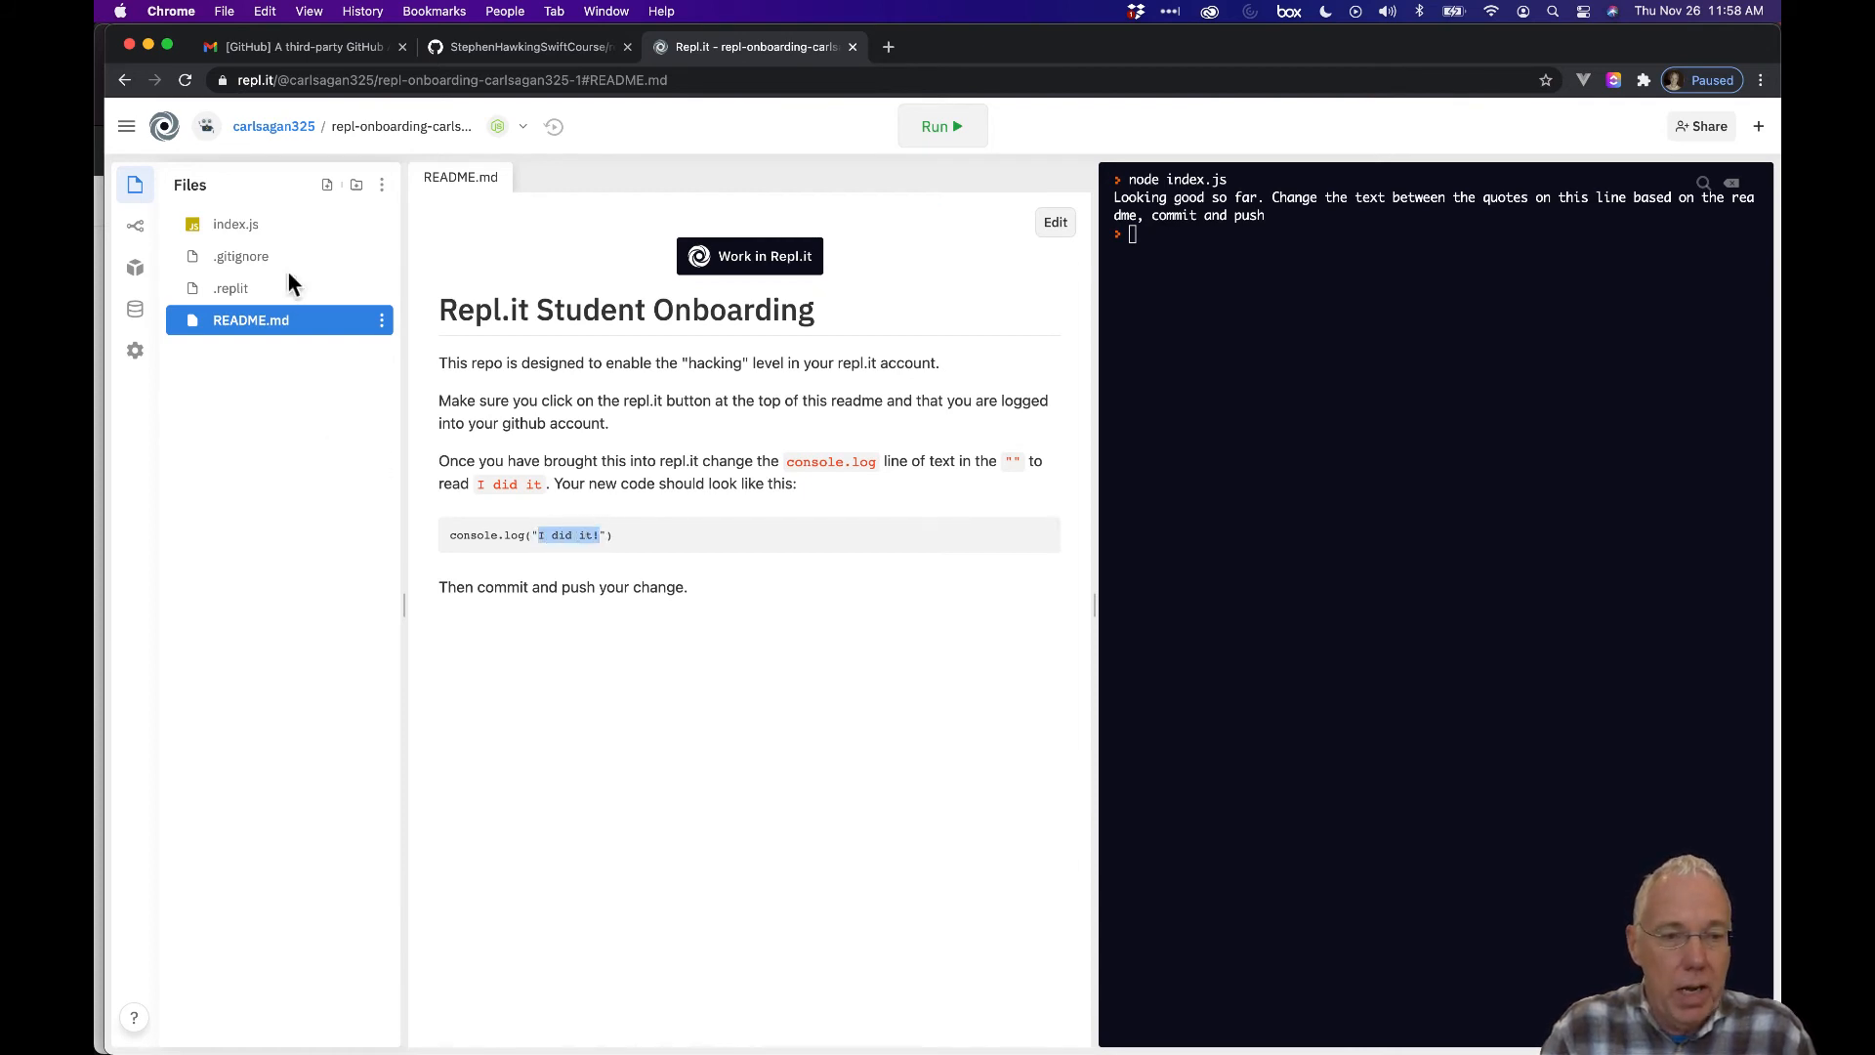
Replace the console.log message in index.js with 'I did it!' and run it.
left_click(294, 237)
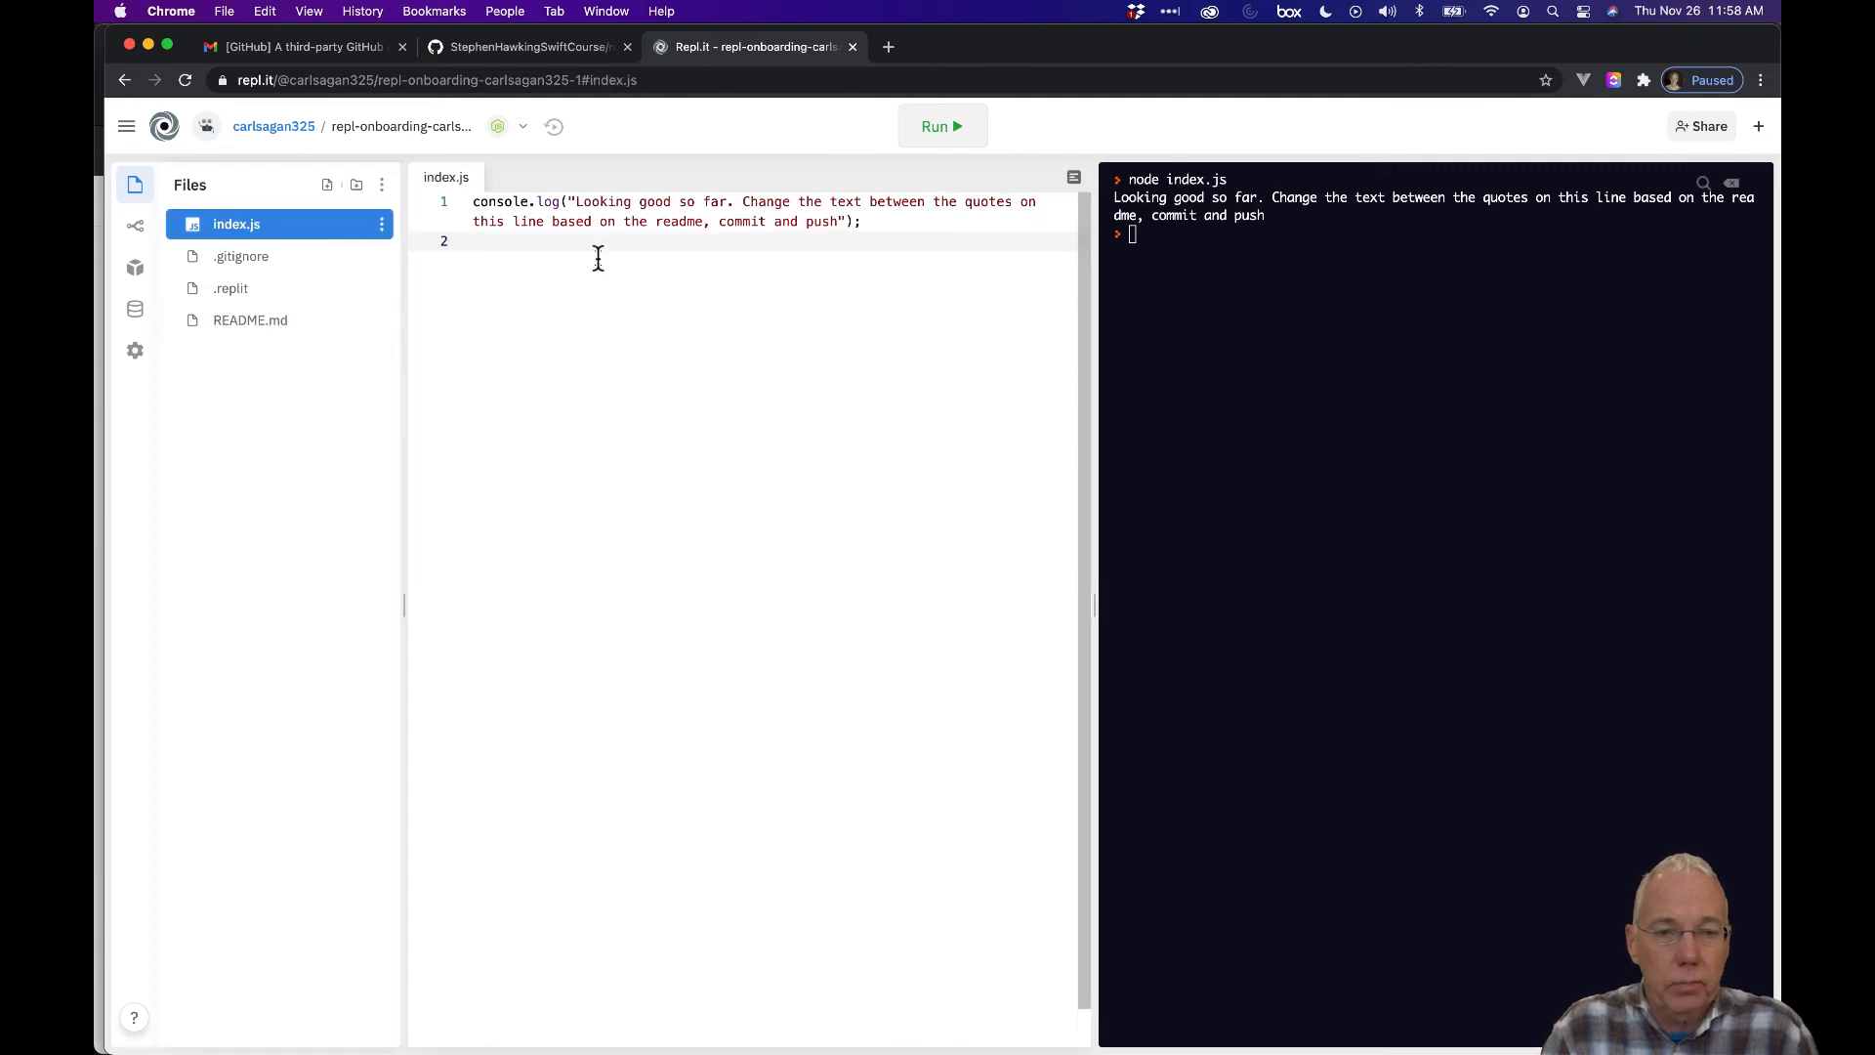
left_click_drag(575, 201, 837, 215)
type("I did it!")
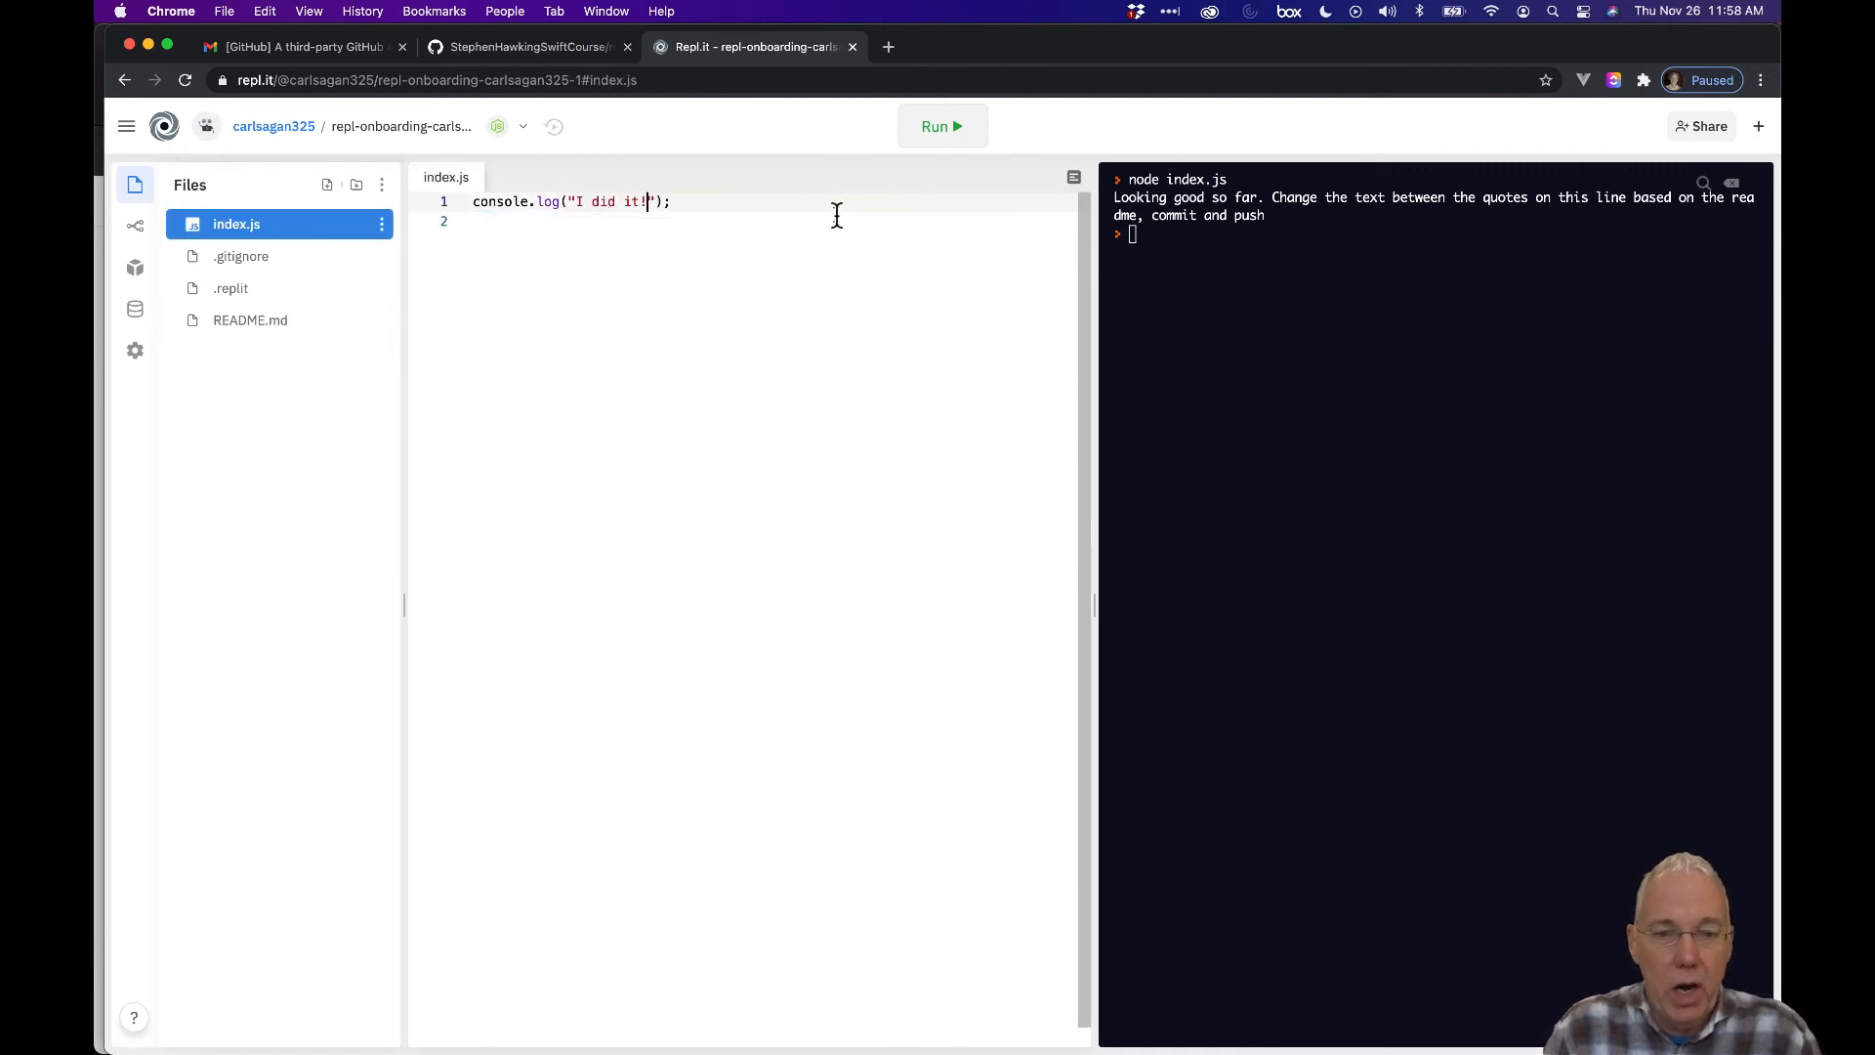
left_click(950, 132)
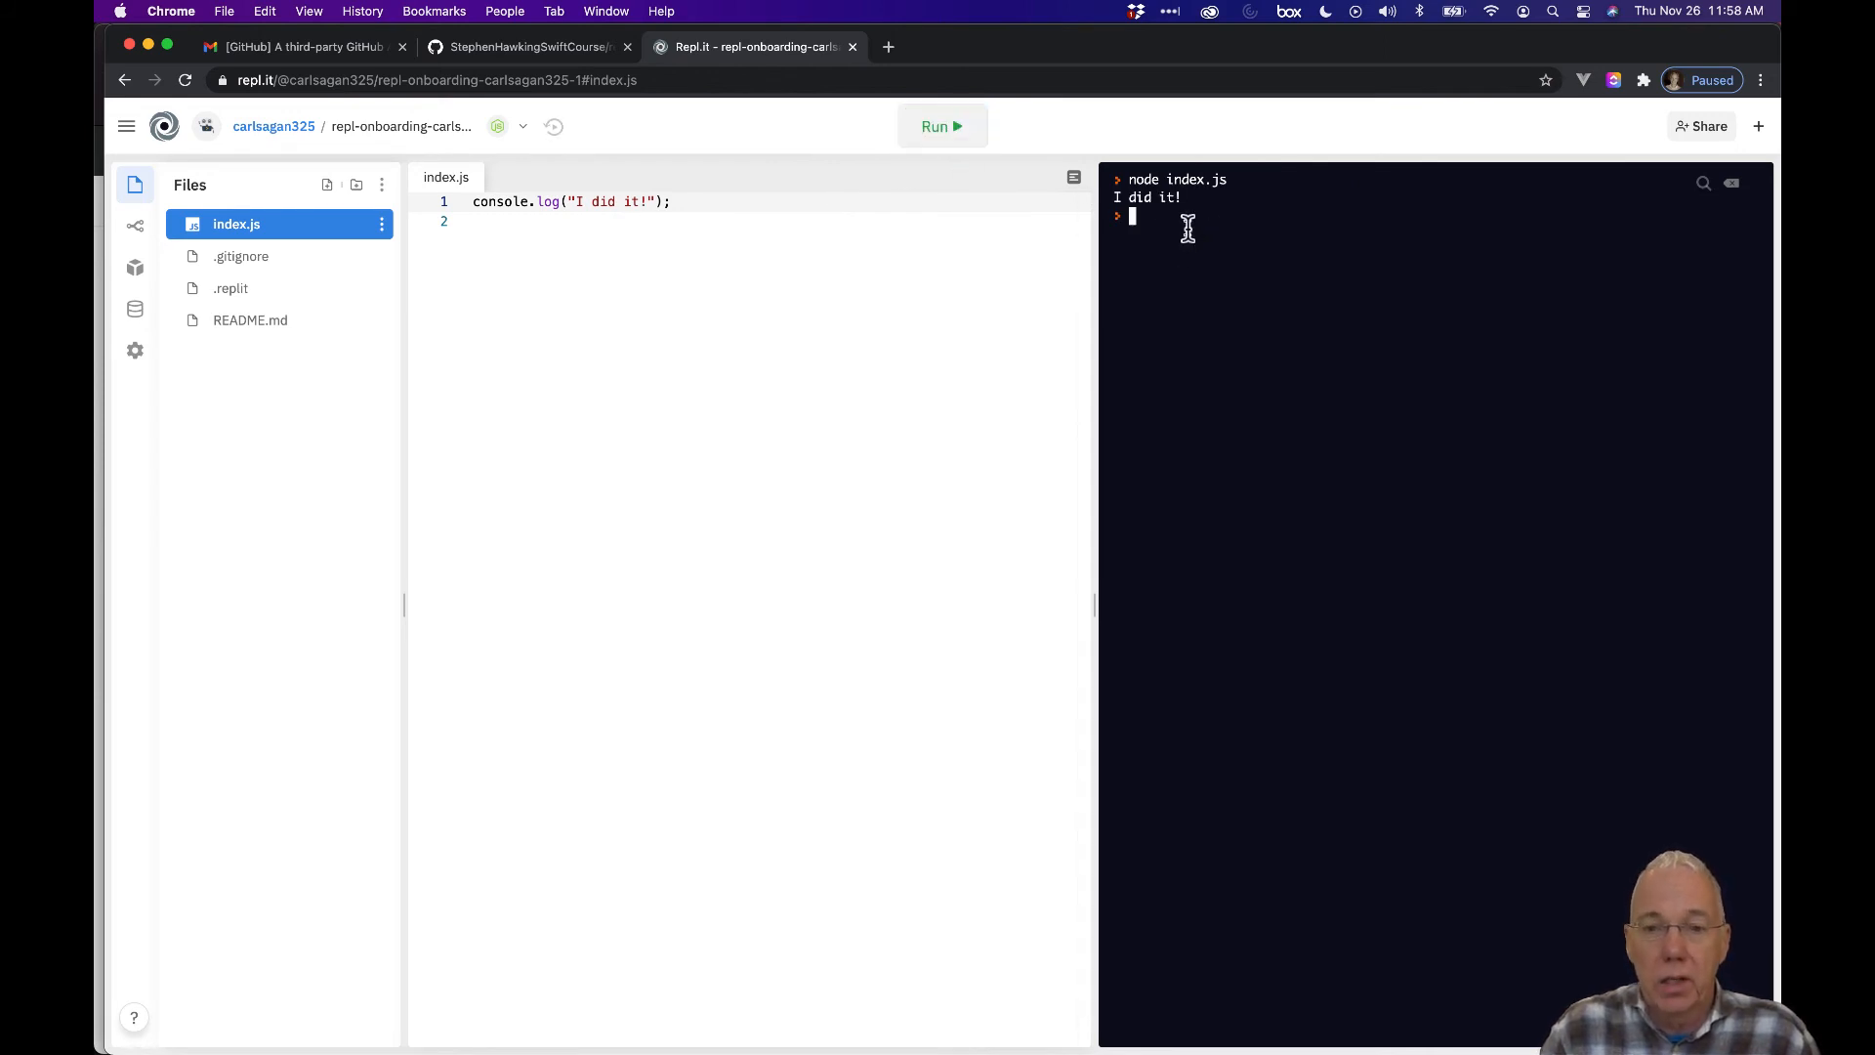
left_click(742, 406)
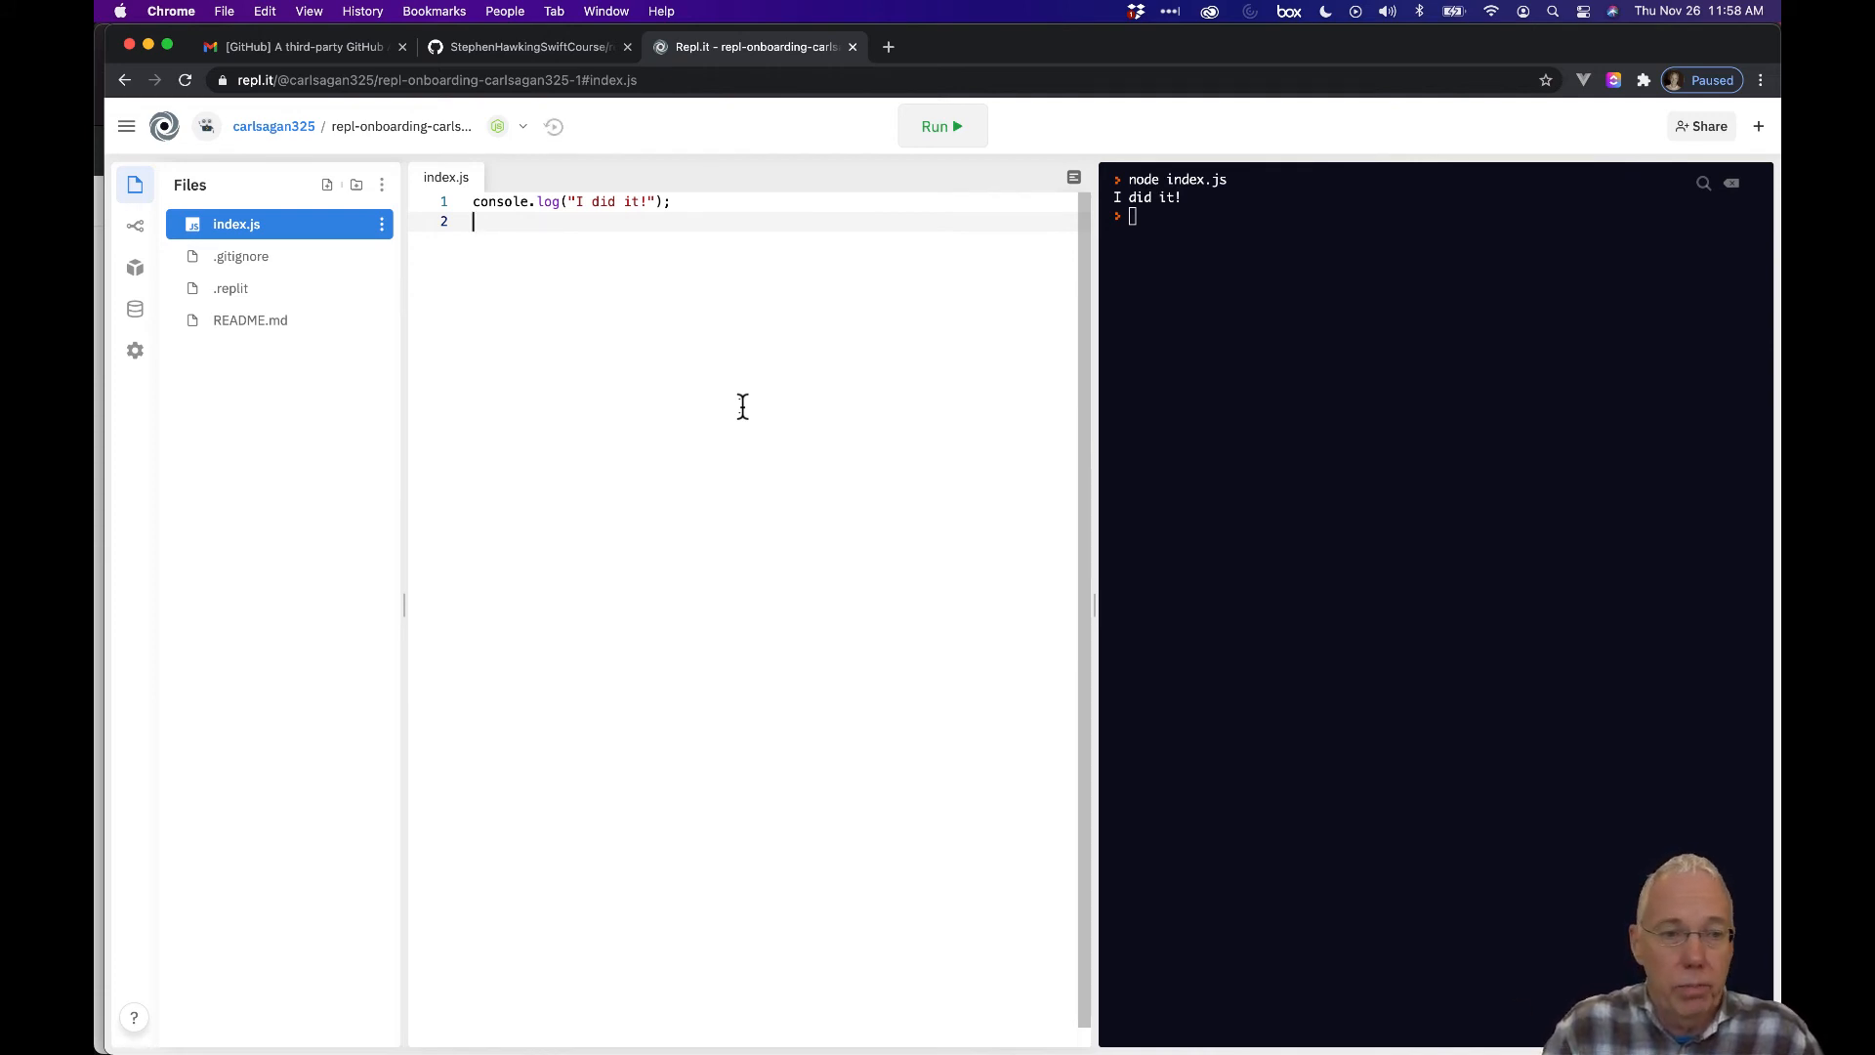
left_click(136, 233)
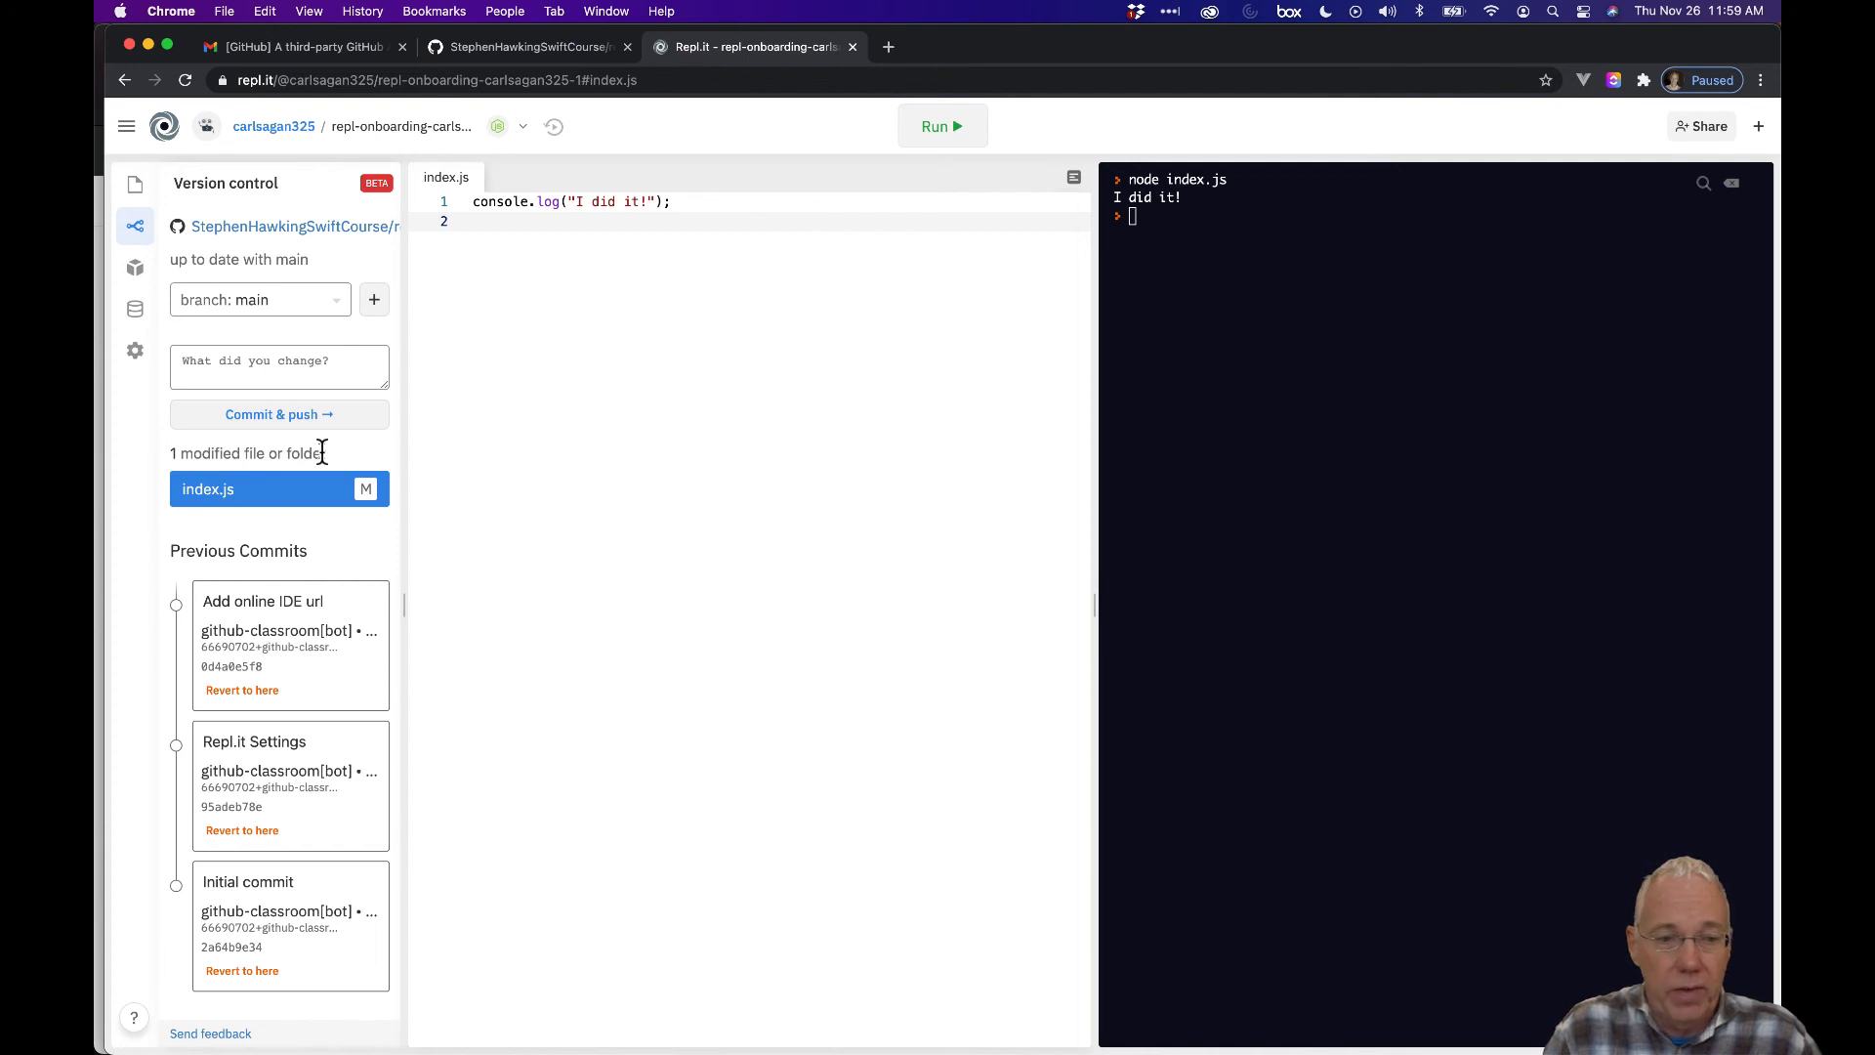
Commit and push the index.js edit with the message 'Made change requested'.
left_click(245, 376)
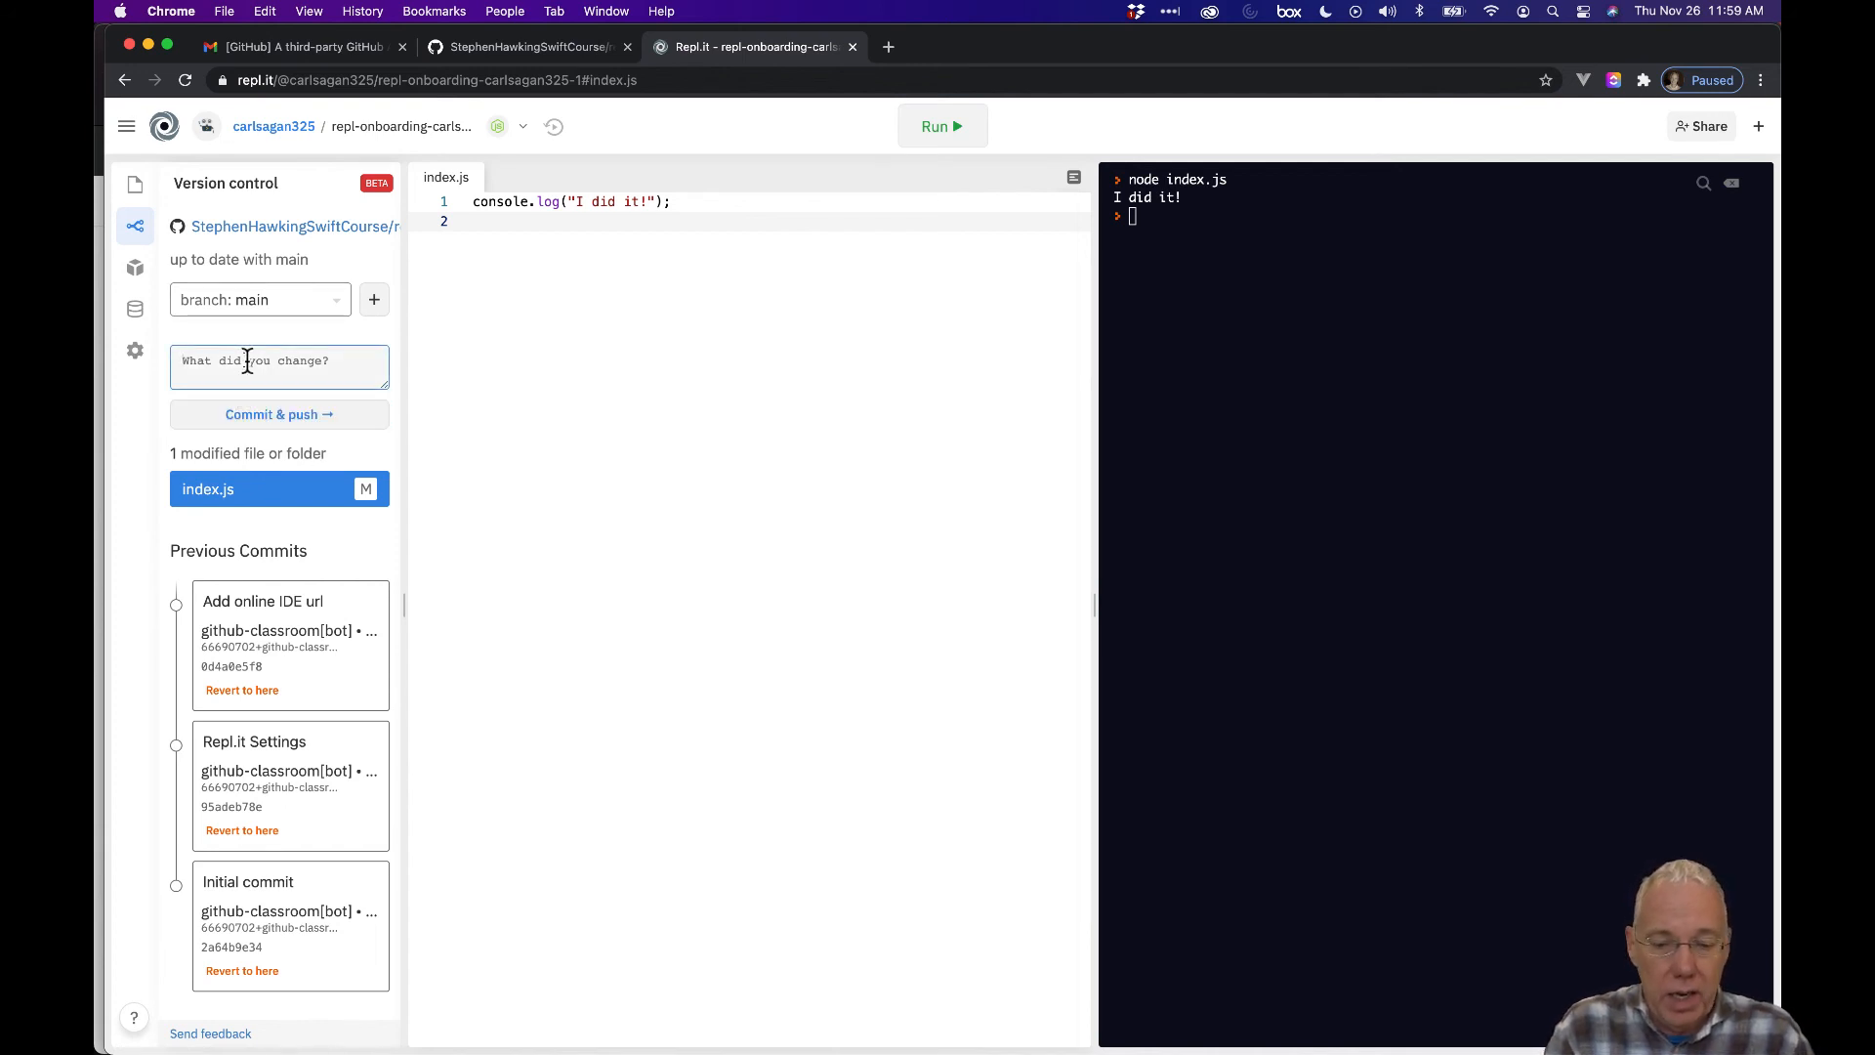
type("Made change requested")
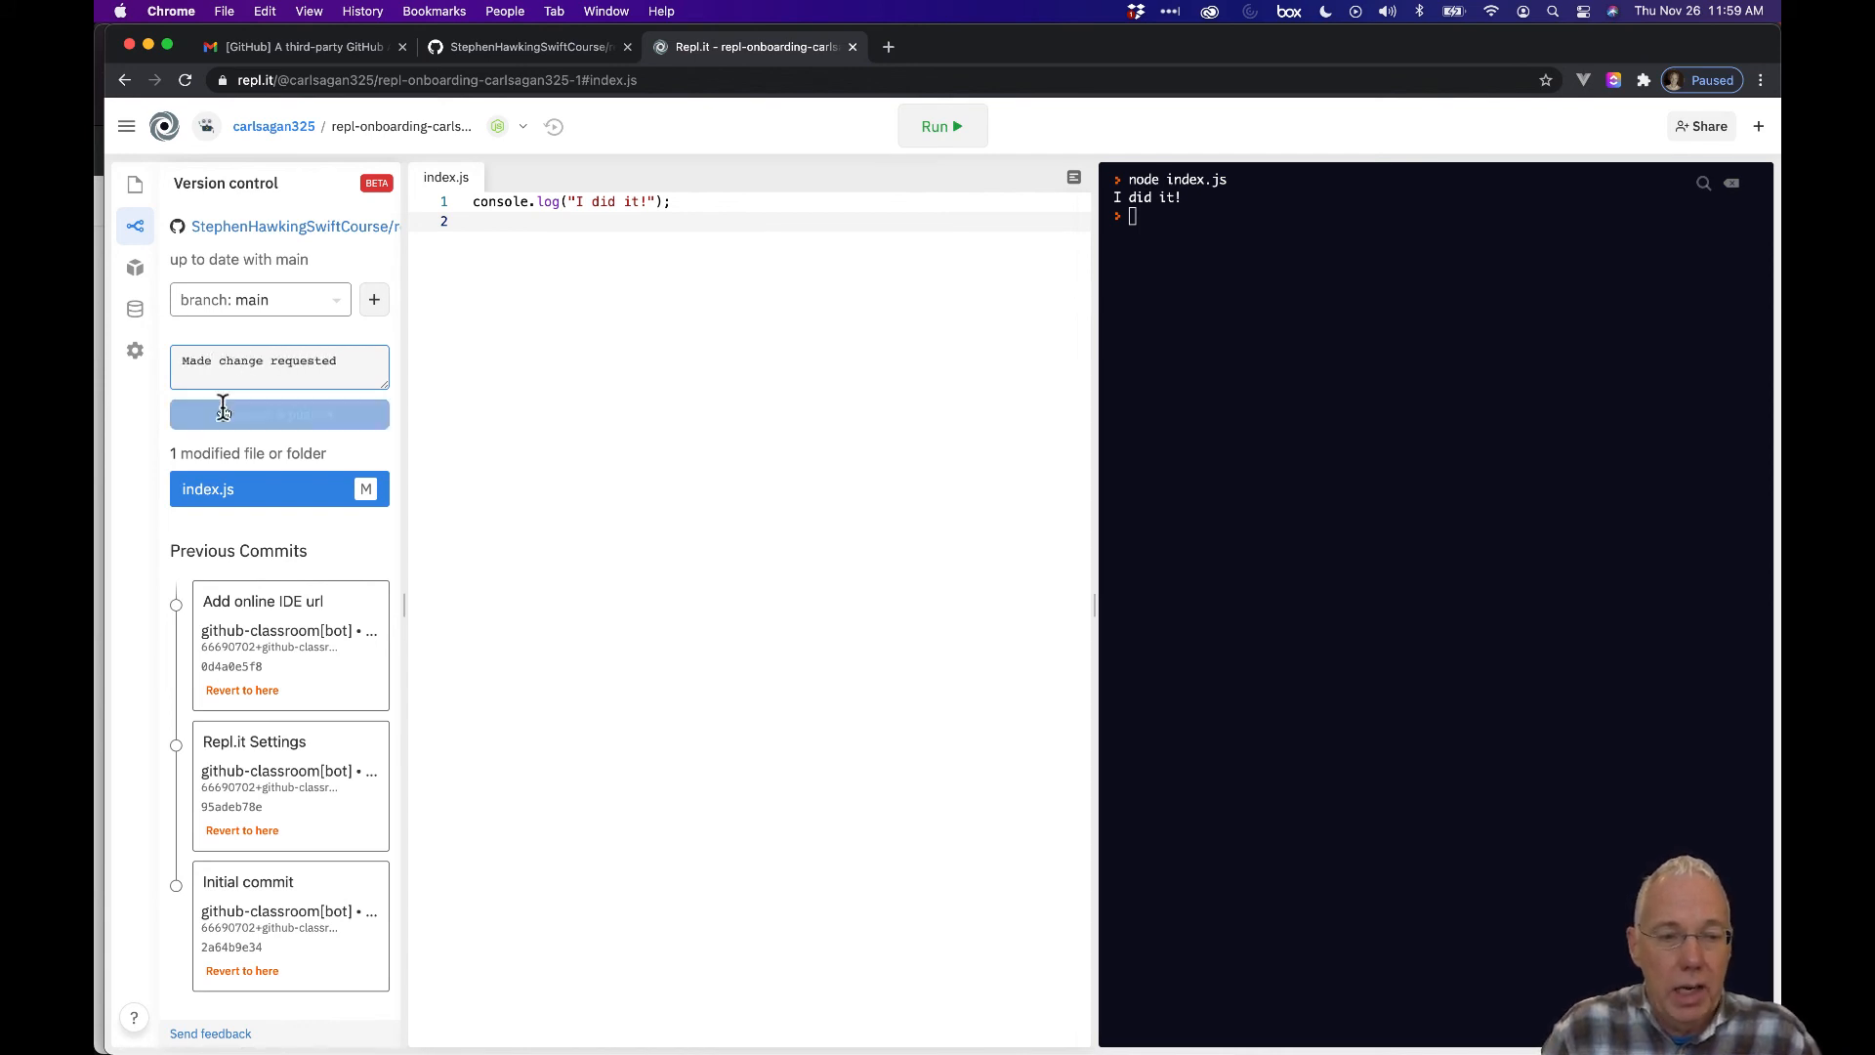
left_click(275, 414)
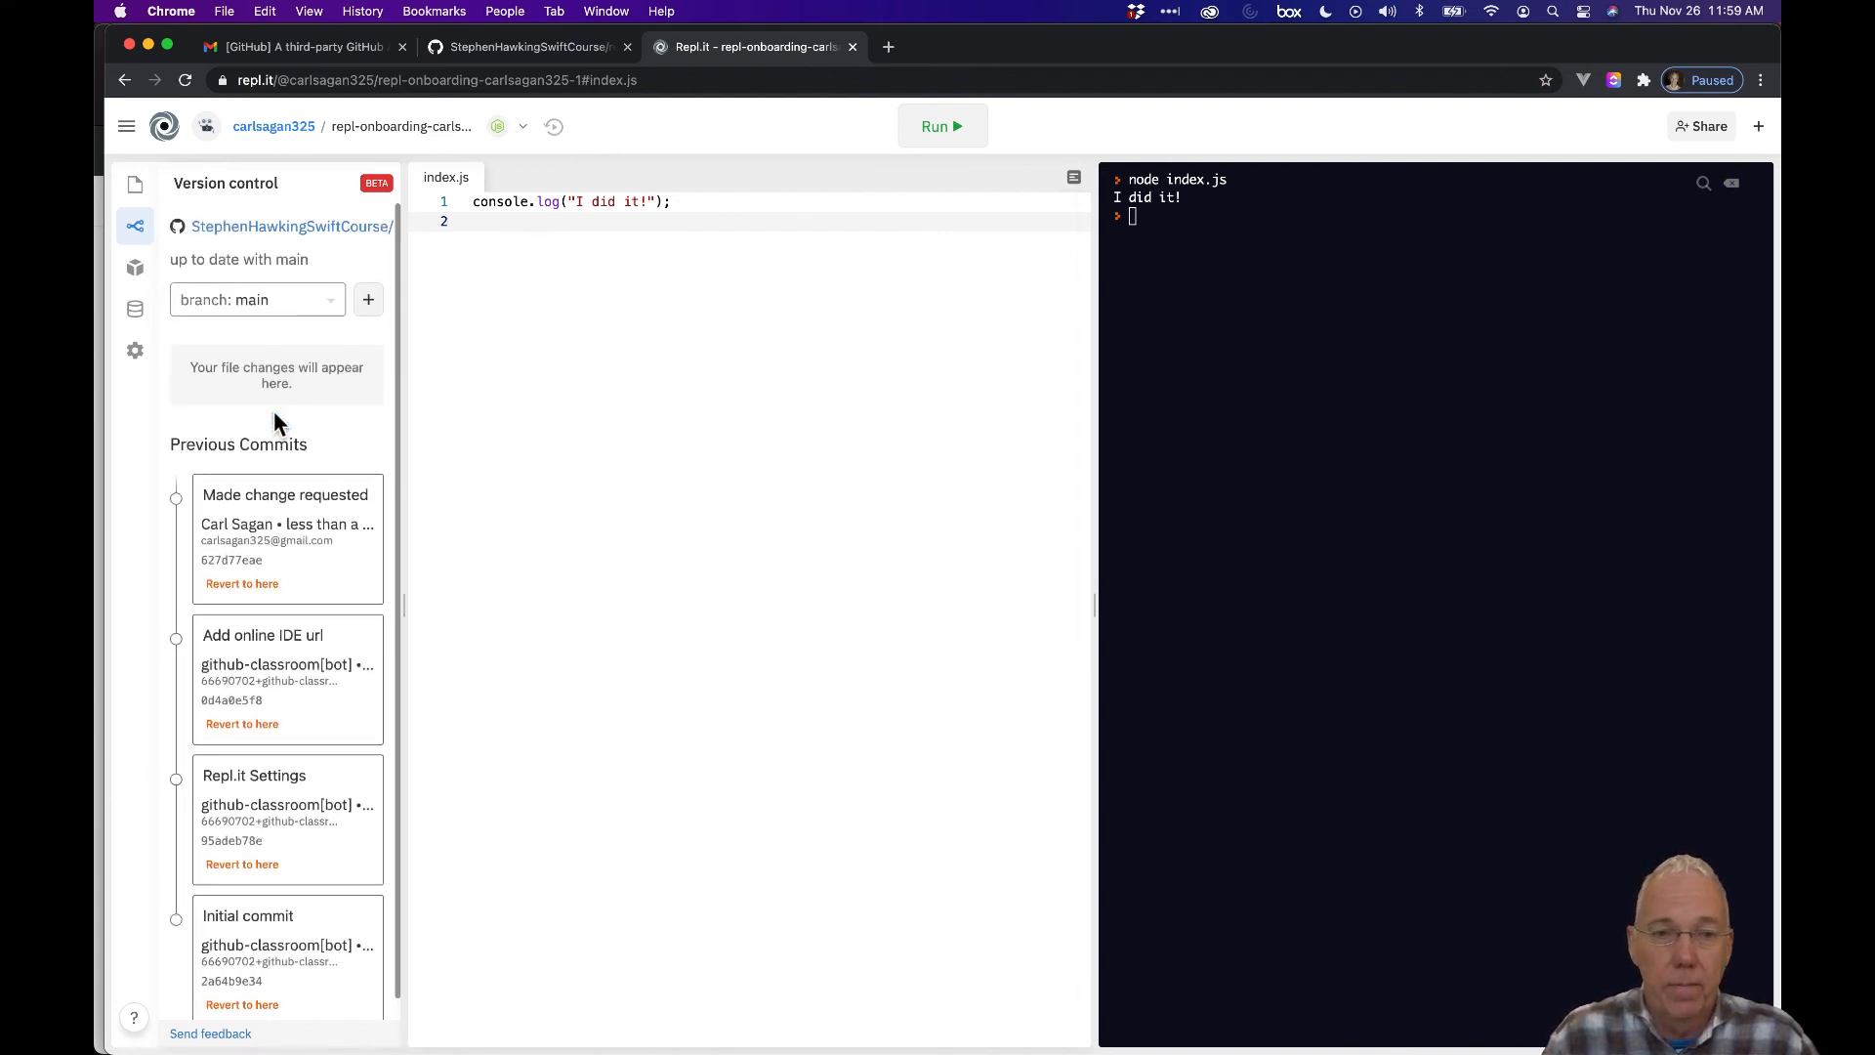
Reload the GitHub repository page to show the 'Made change requested' commit.
left_click(486, 49)
scroll(769, 393, "up", 1)
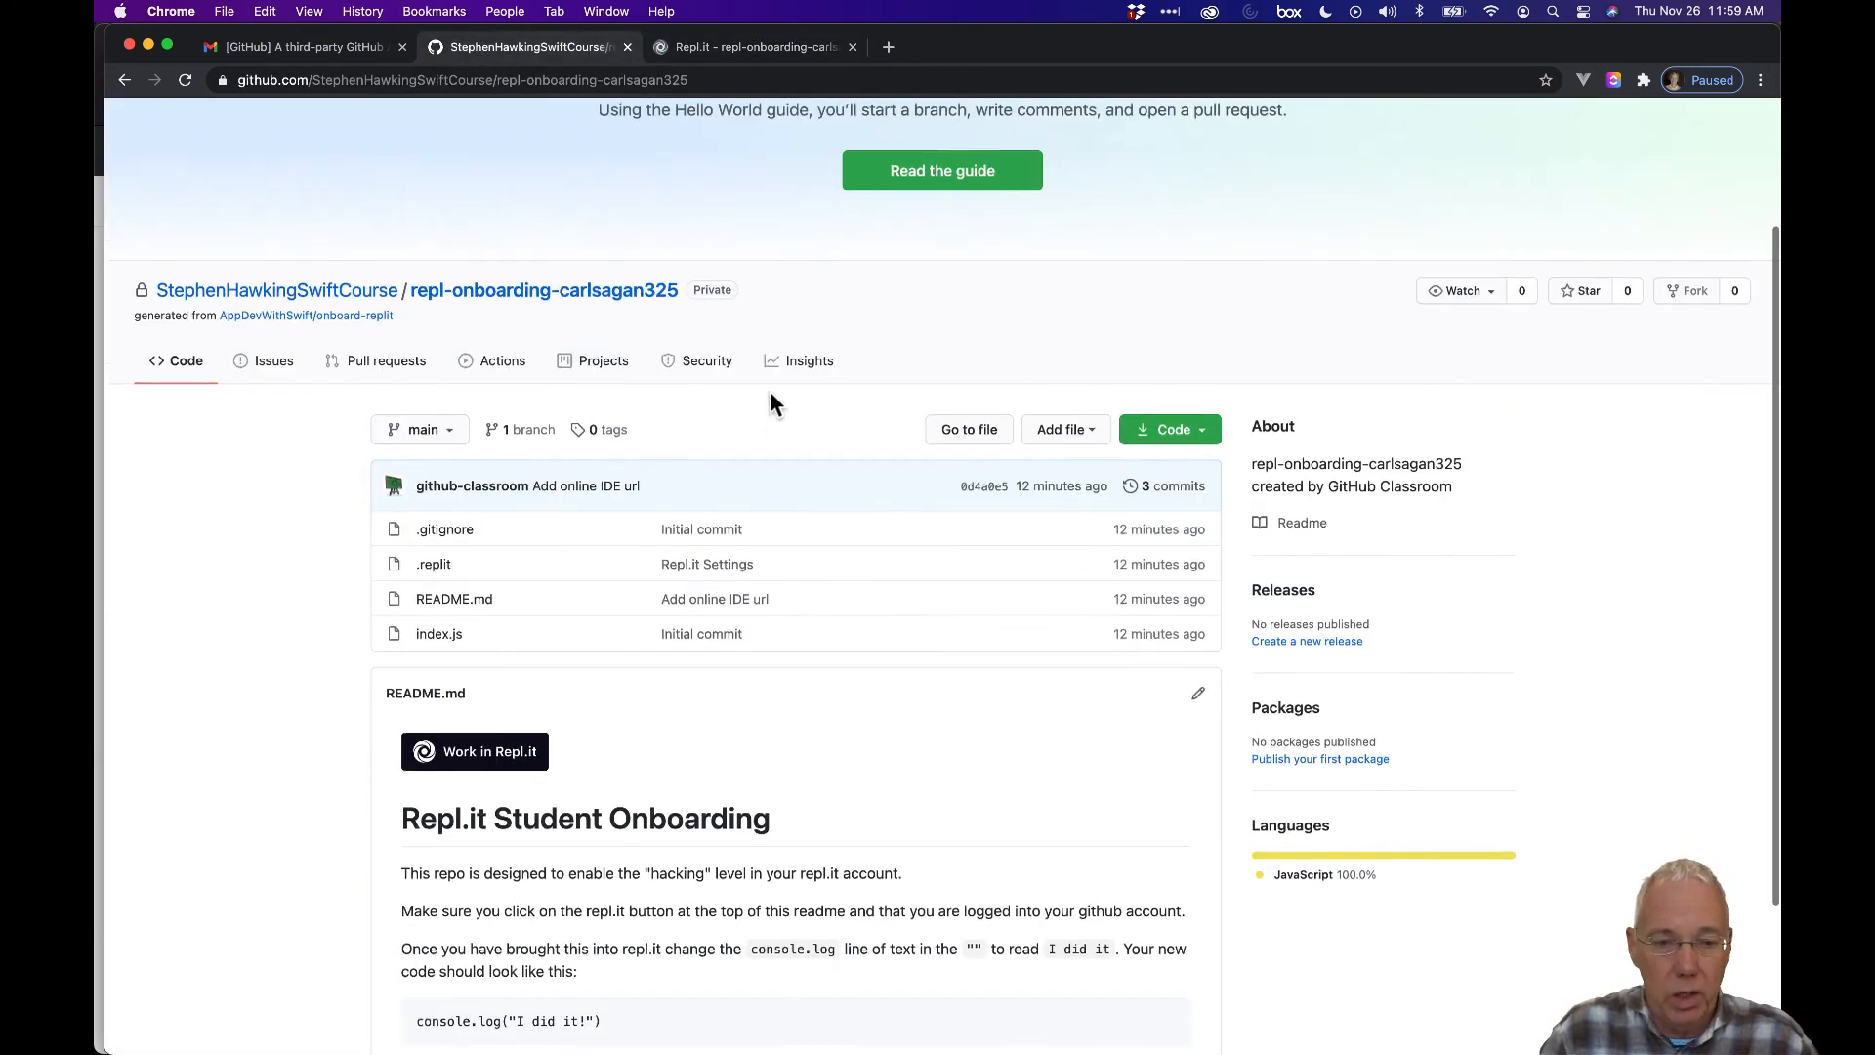
scroll(770, 400, "up", 1)
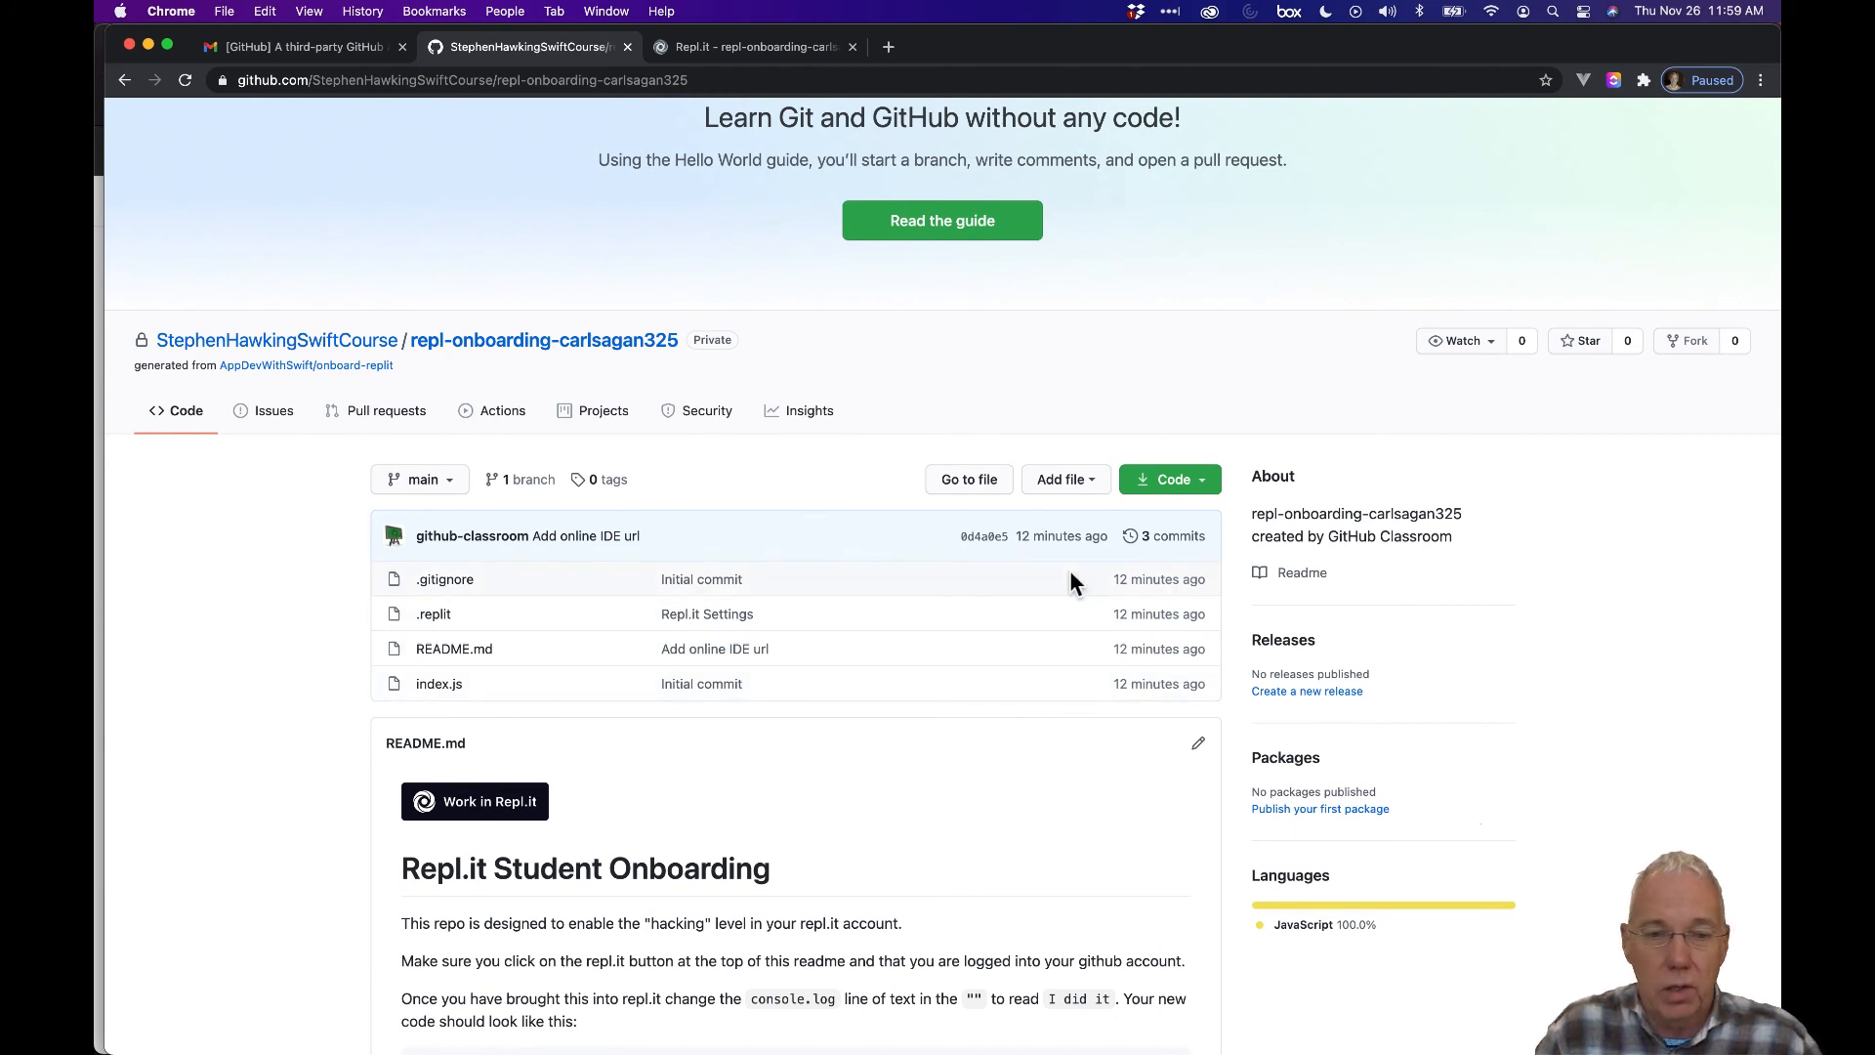
left_click(187, 81)
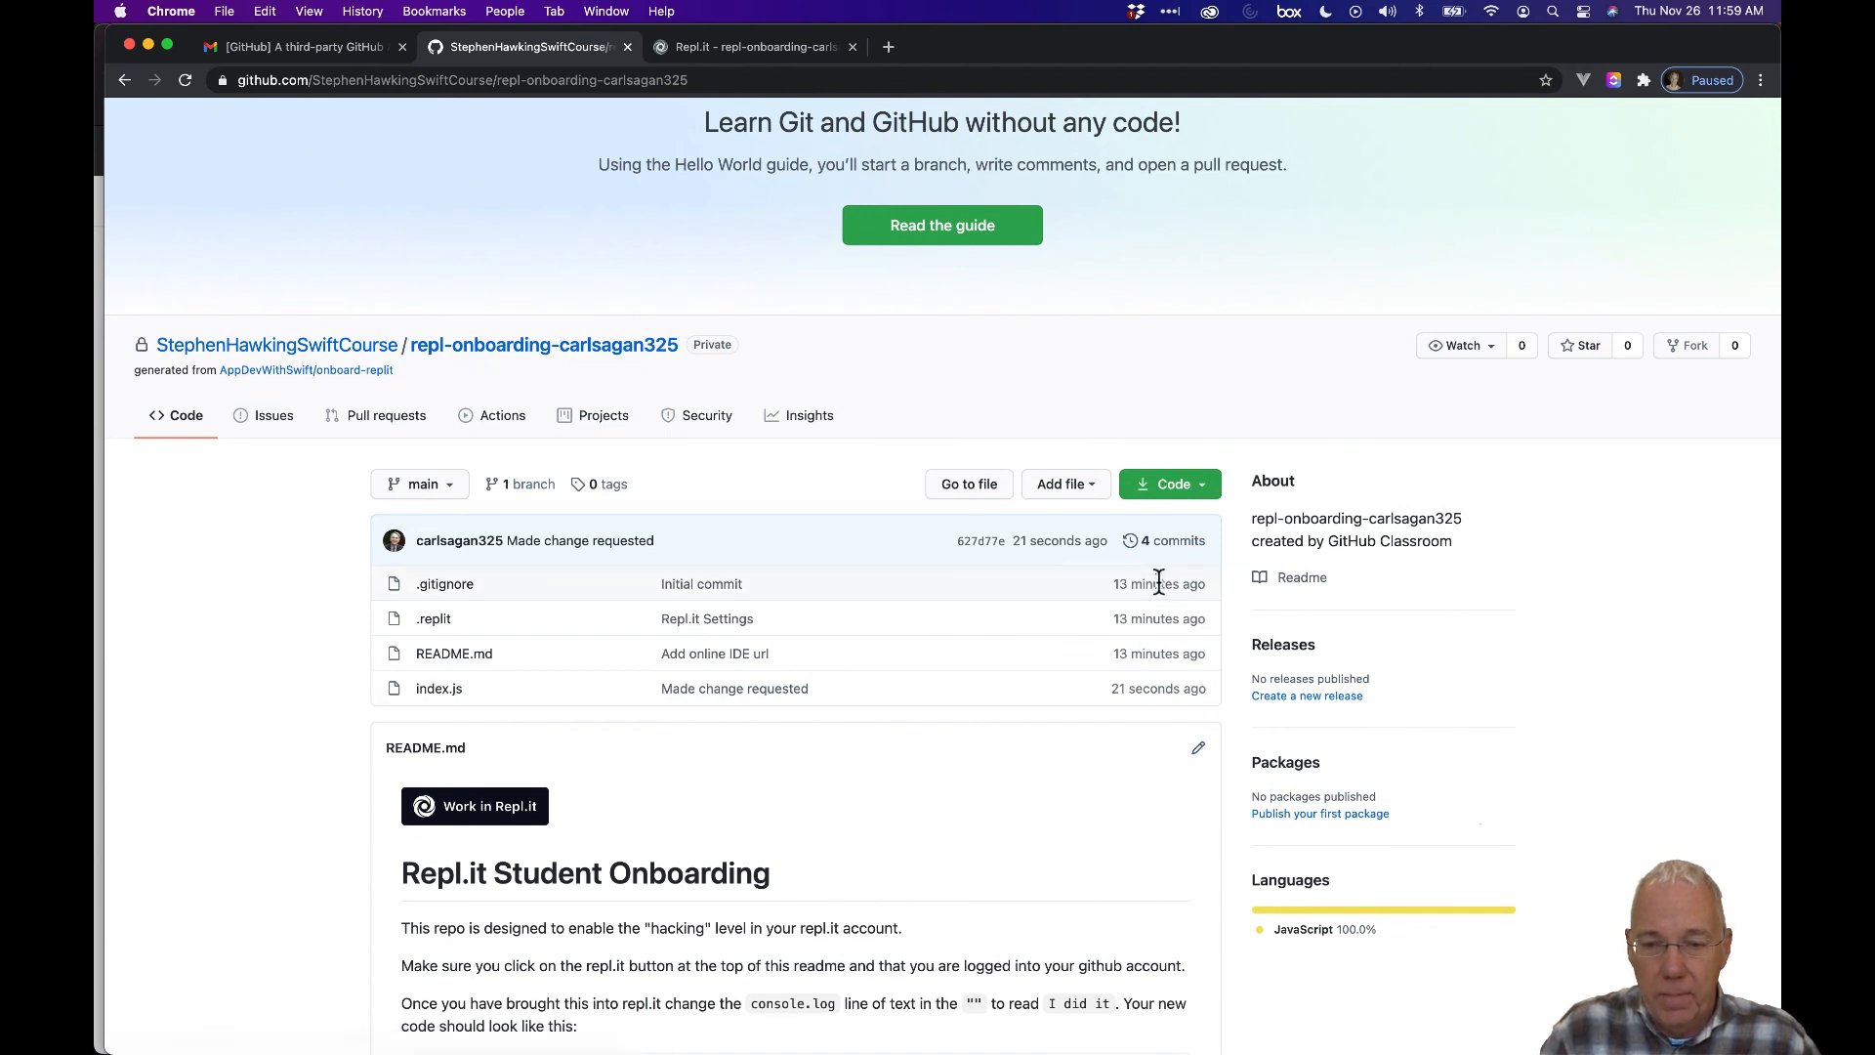
View index.js on GitHub to confirm it contains console.log("I did it!").
scroll(1069, 654, "down", 1)
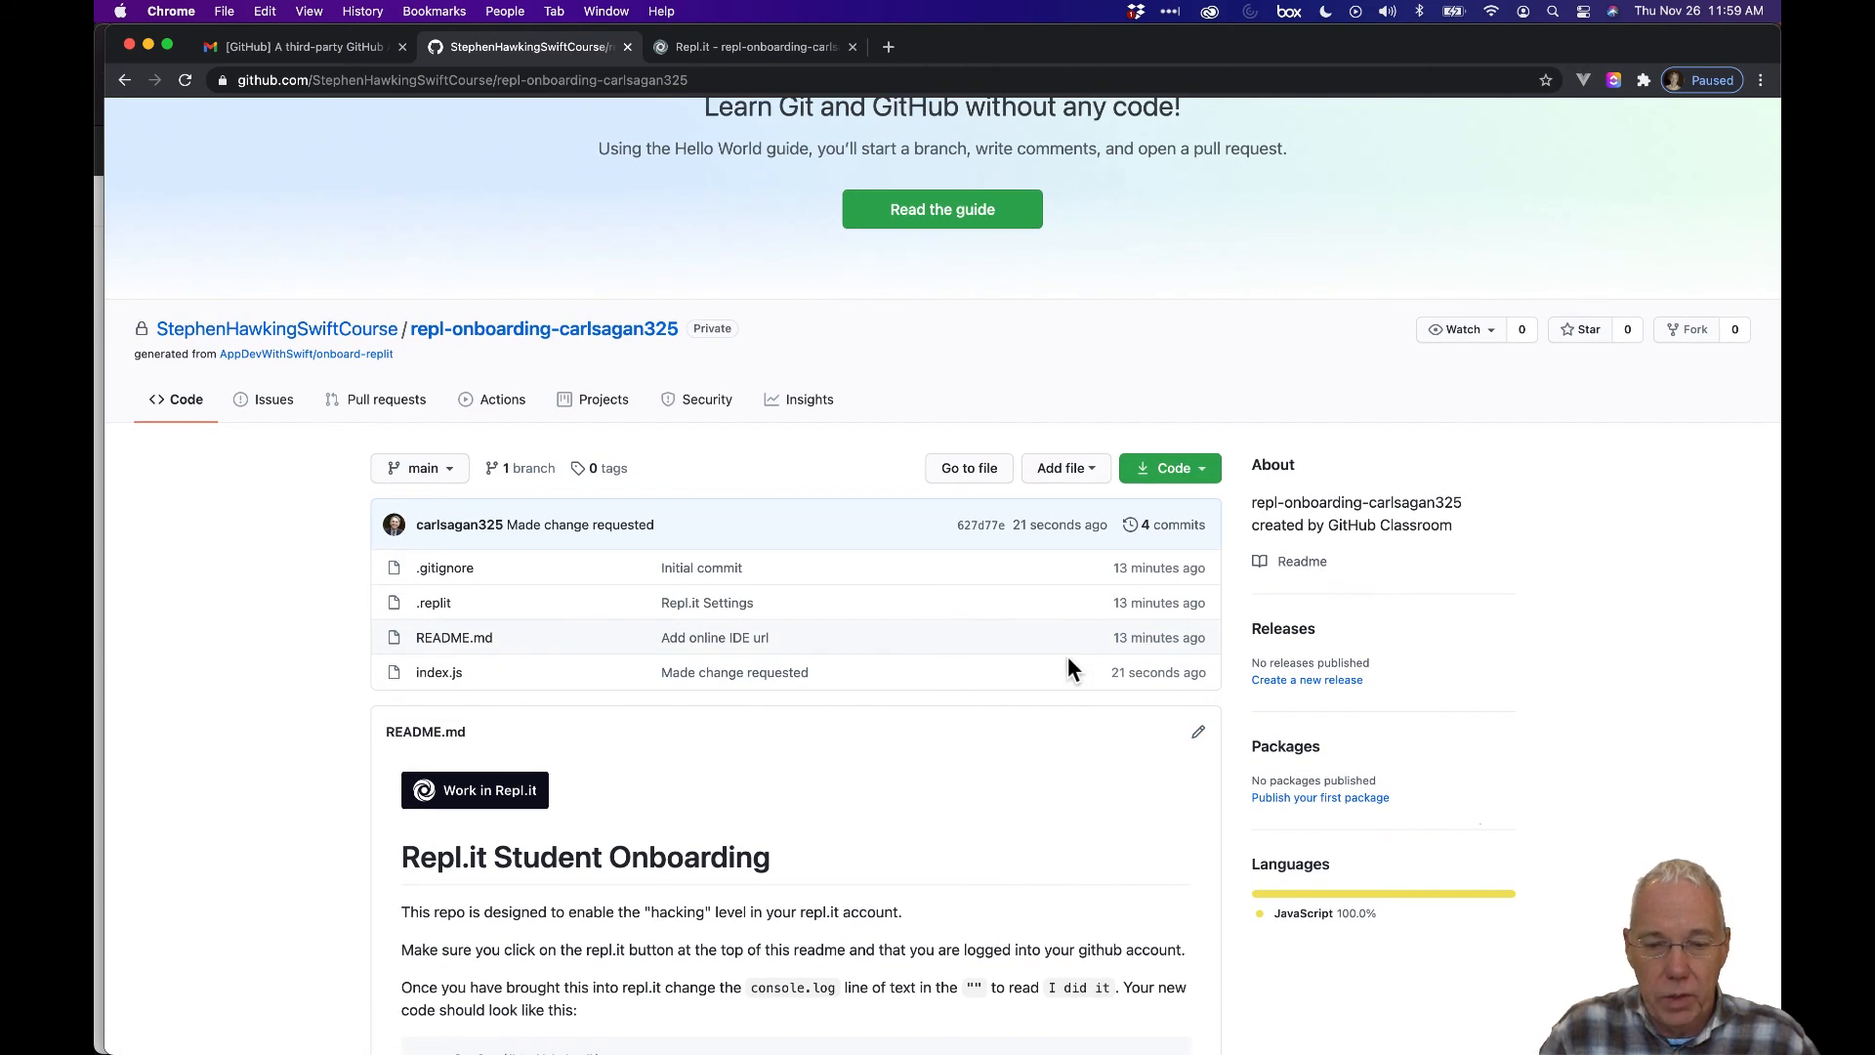
scroll(1068, 654, "down", 2)
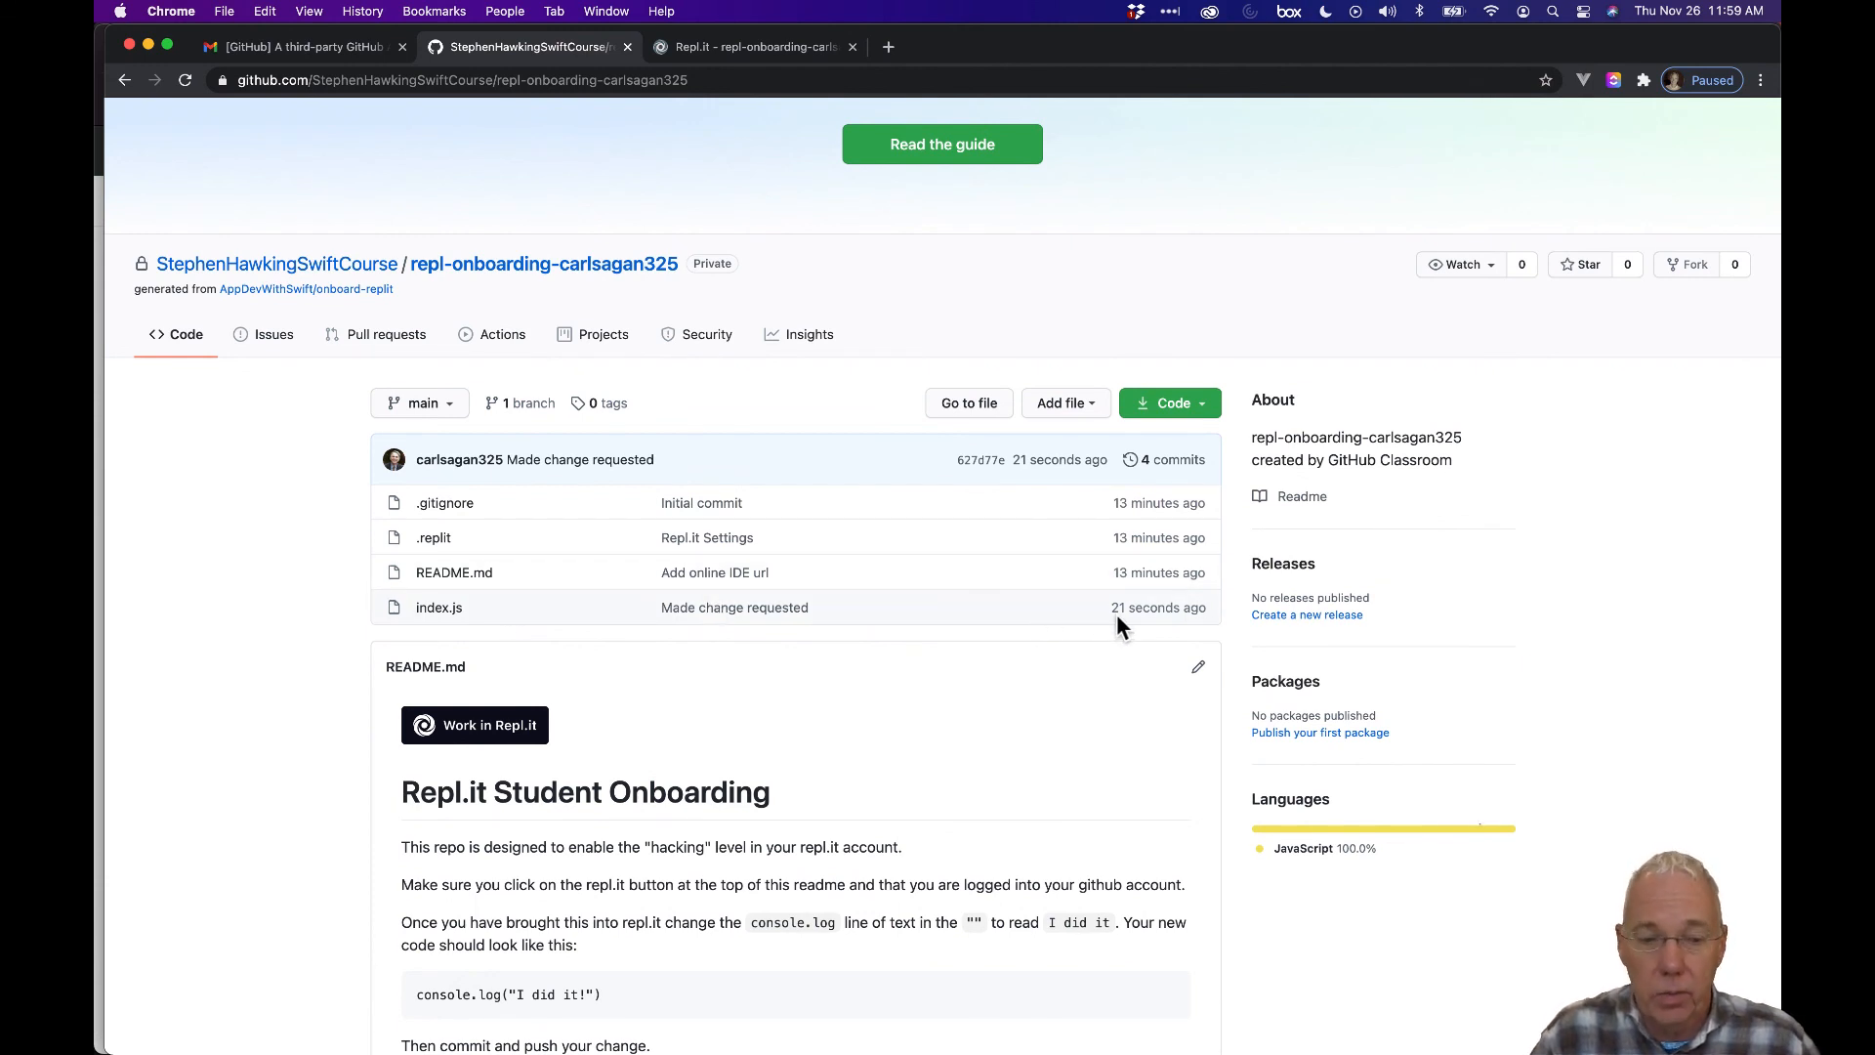
left_click(446, 606)
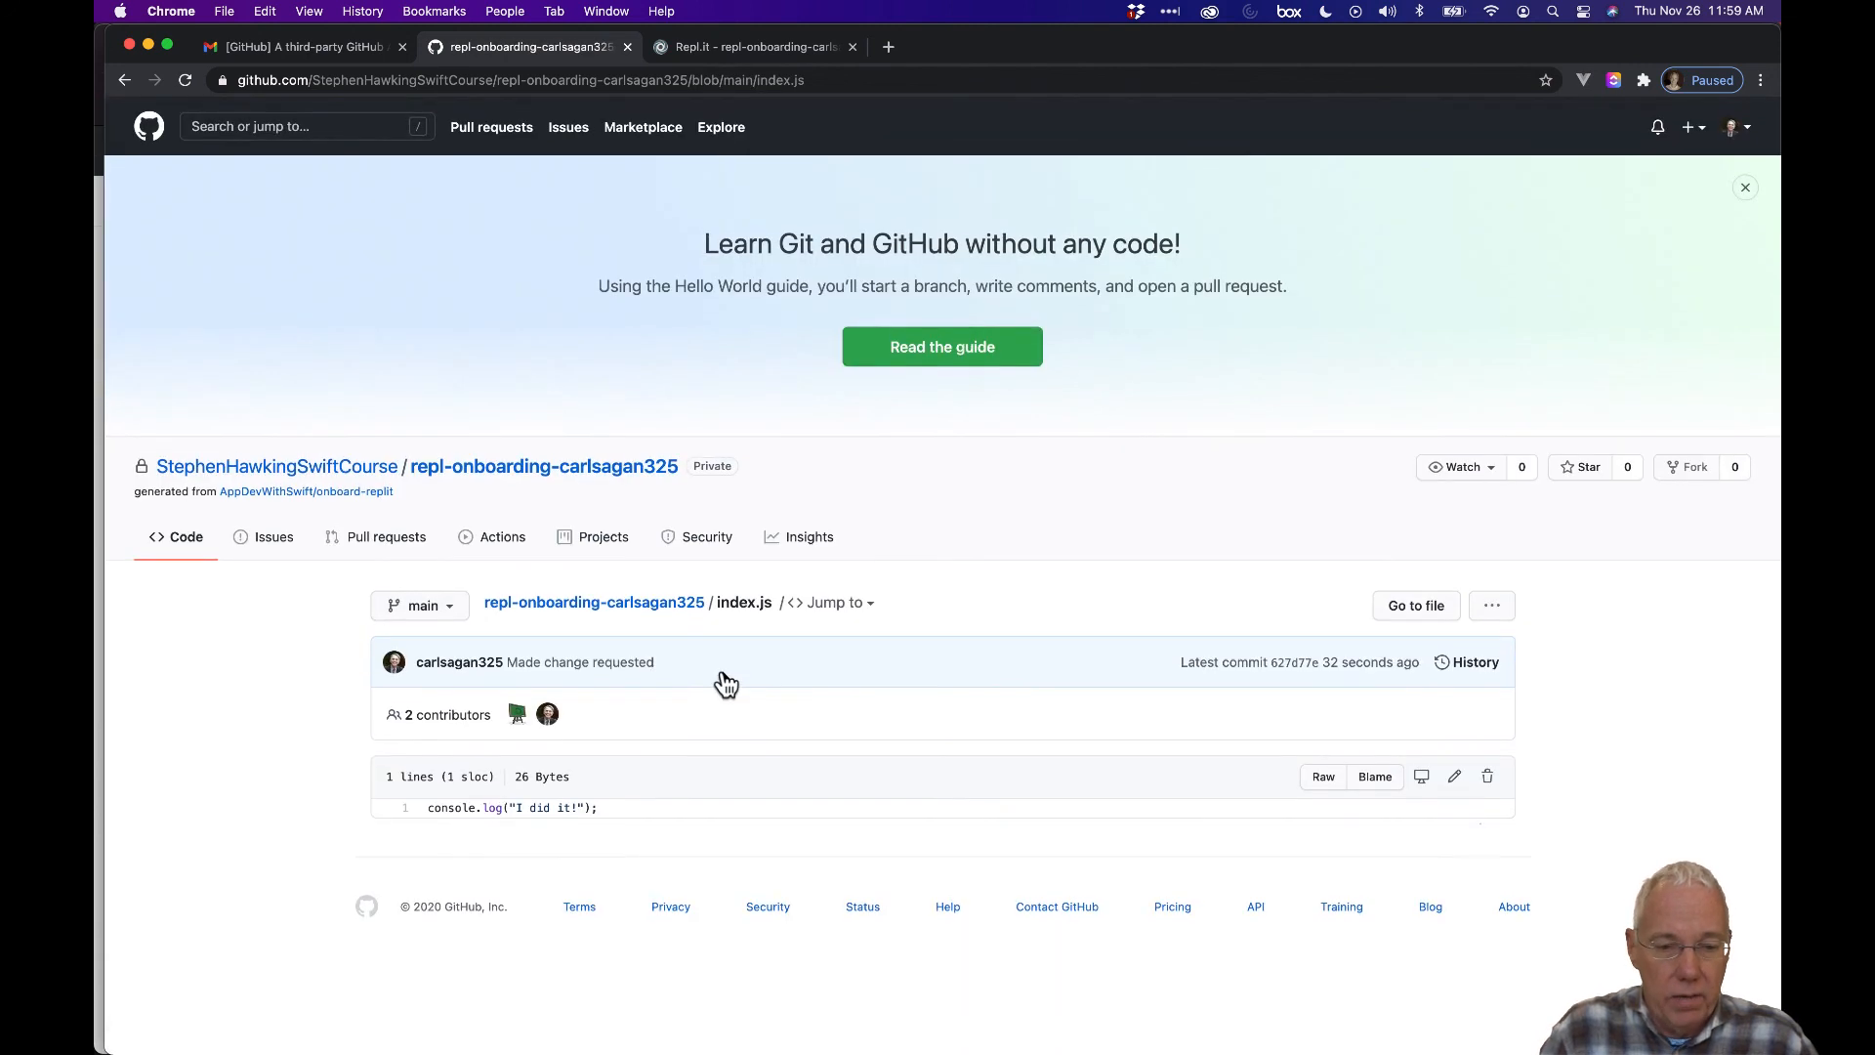